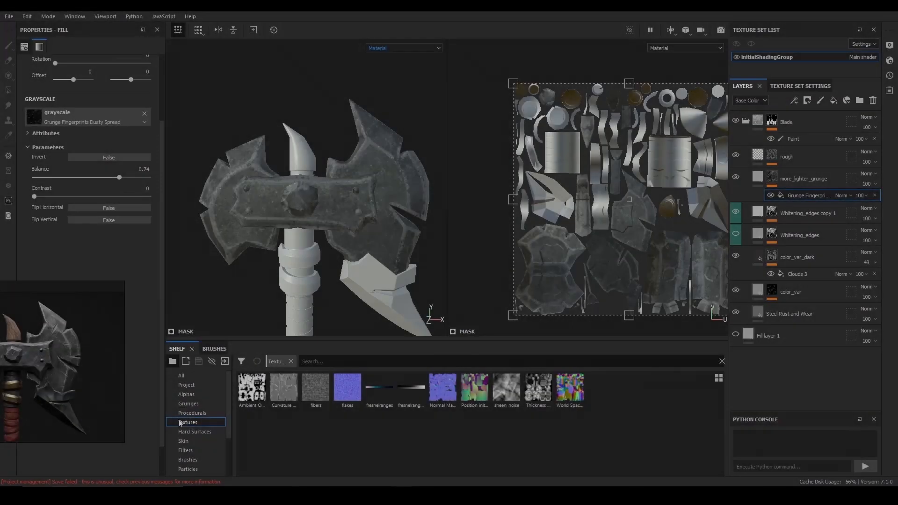
- Replace the grayscale image of the fill in the more_lighter_grunge mask with the Grunge Spots Dirty procedural
scroll(190, 432, down, 3)
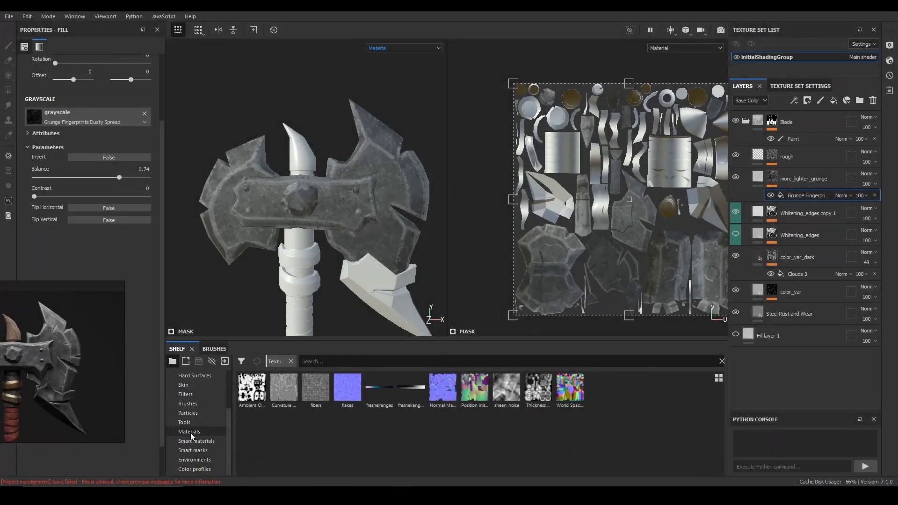
scroll(195, 443, up, 3)
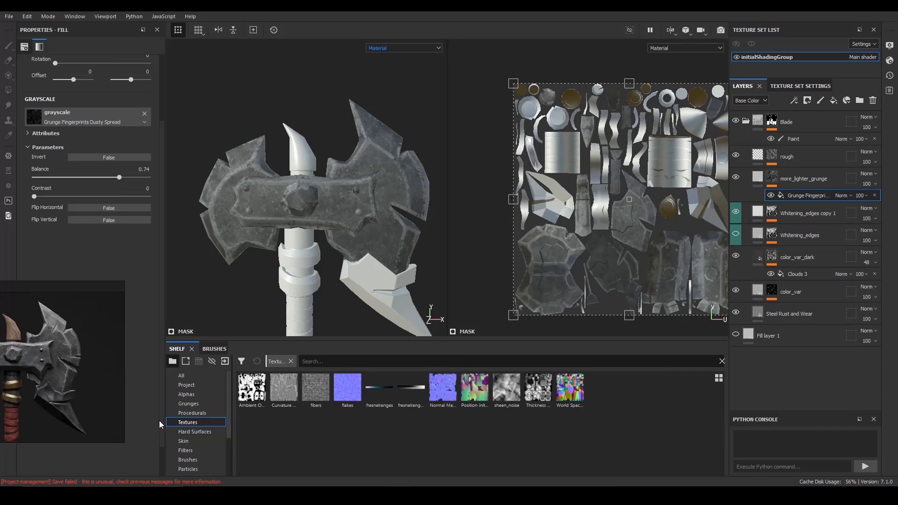
click(204, 413)
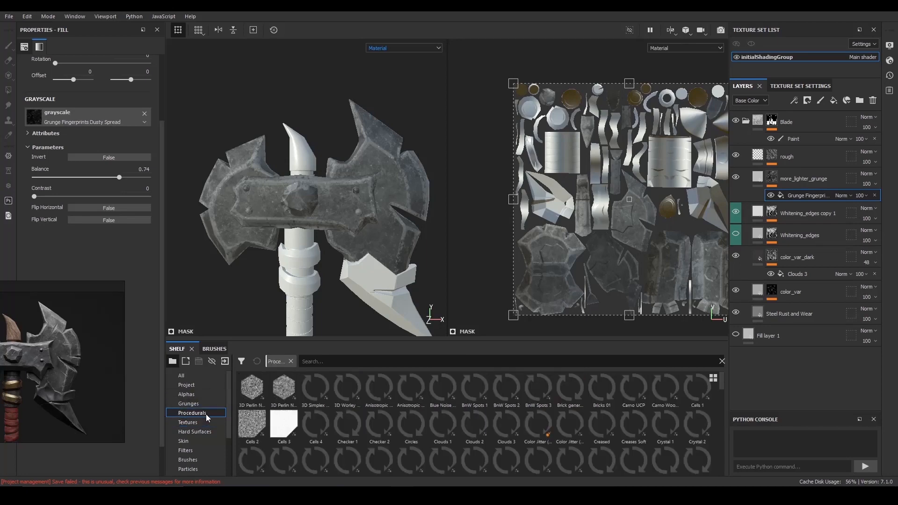
scroll(449, 435, down, 5)
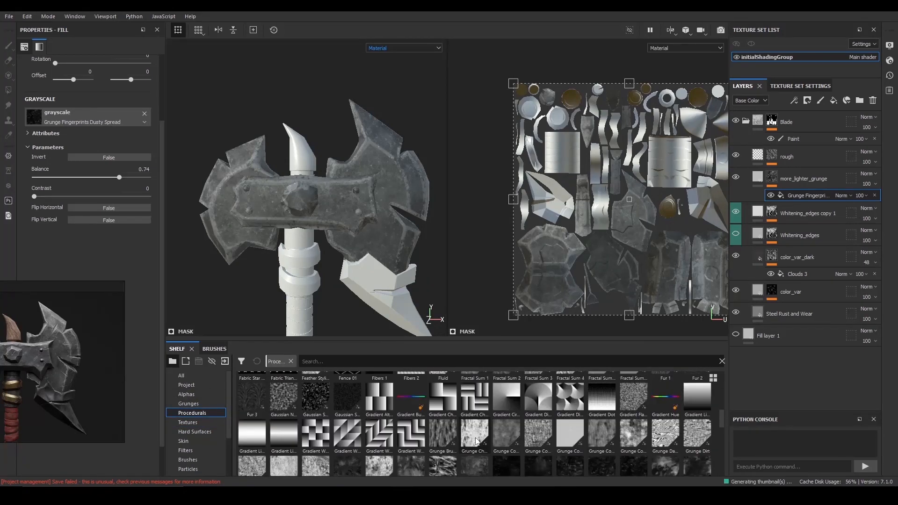
scroll(493, 442, down, 5)
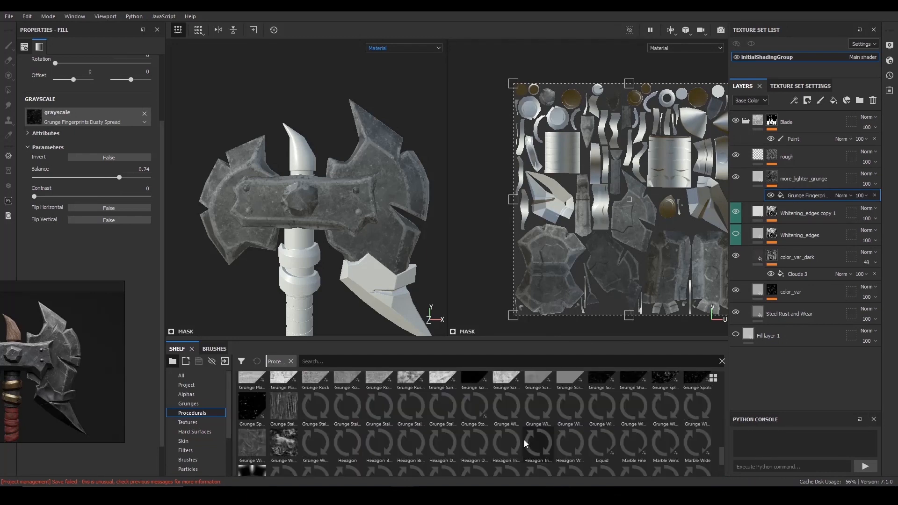
mouse_move(475, 379)
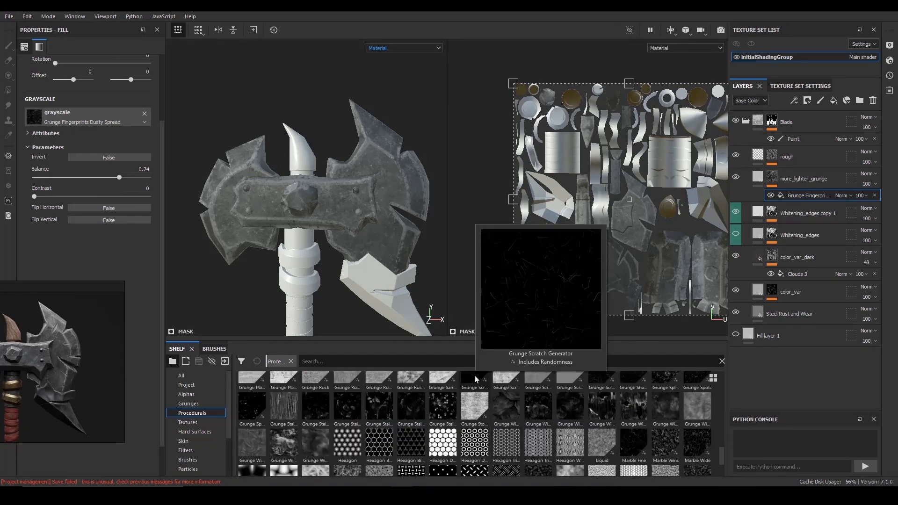
mouse_move(665, 447)
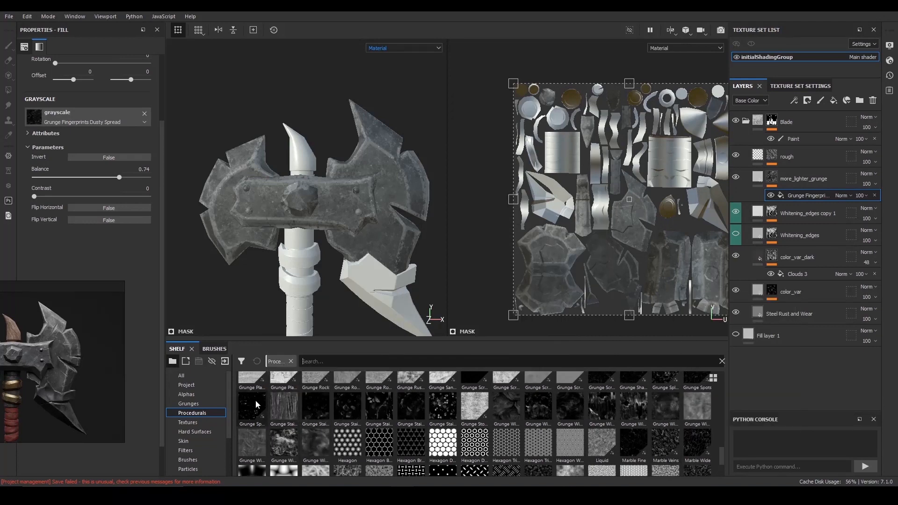
drag(256, 405, 90, 120)
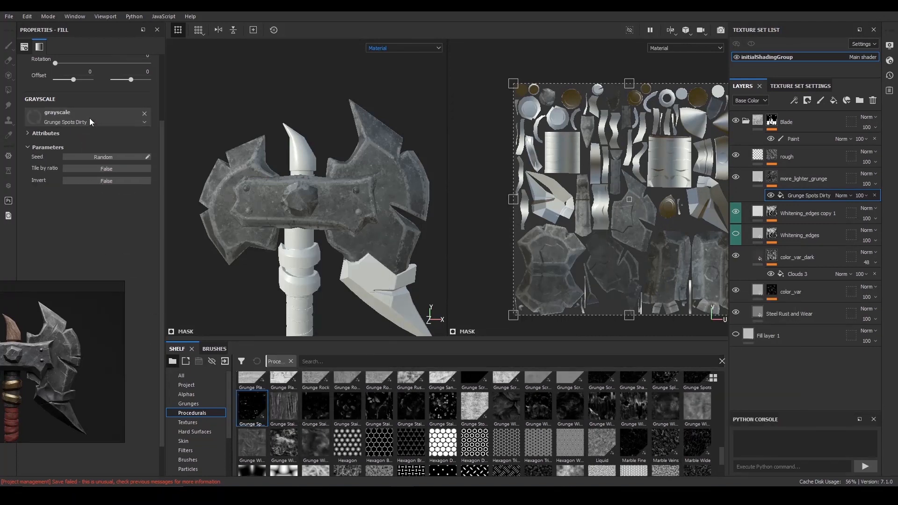
- Randomize the seed of the Grunge Spots Dirty fill and set its UV scale to 5
scroll(290, 196, down, 2)
alt+drag(289, 196, 268, 196)
scroll(93, 158, up, 1)
click(103, 214)
alt+drag(325, 212, 366, 213)
drag(86, 94, 139, 95)
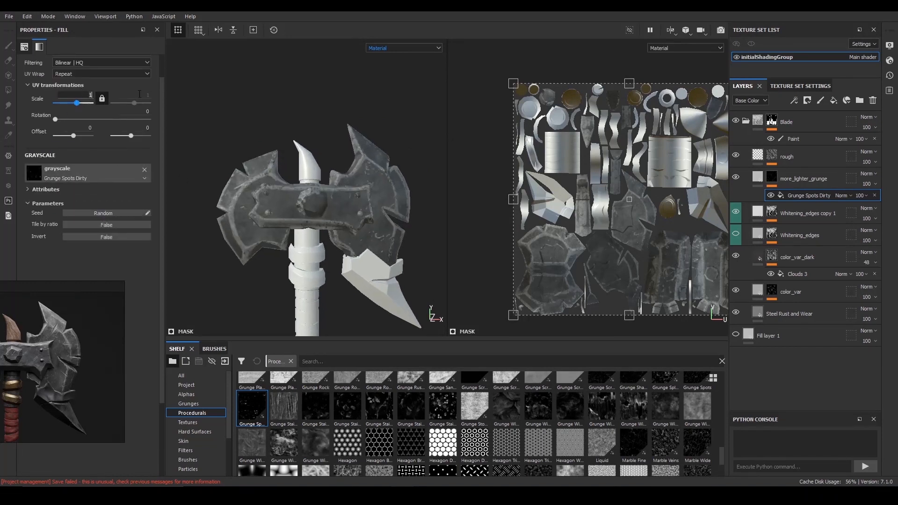
key(Return)
scroll(309, 169, up, 2)
alt+drag(309, 169, 267, 200)
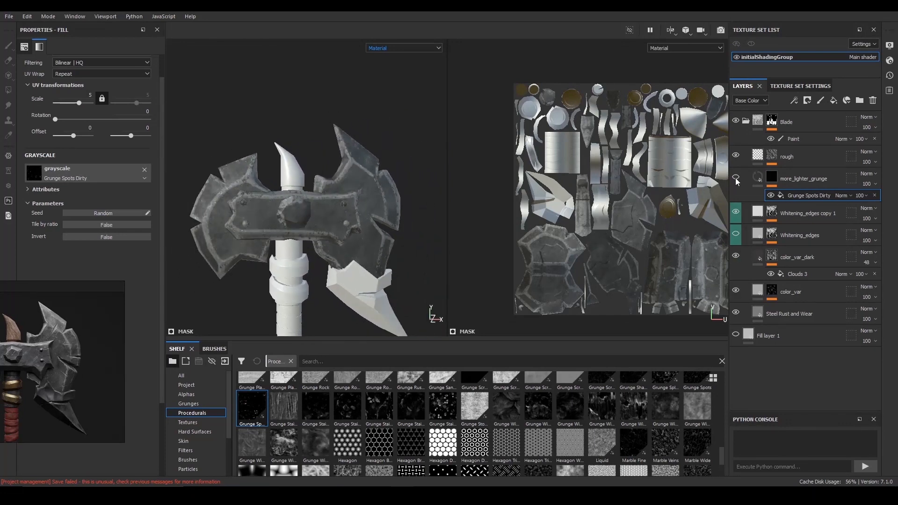
alt+drag(431, 180, 311, 160)
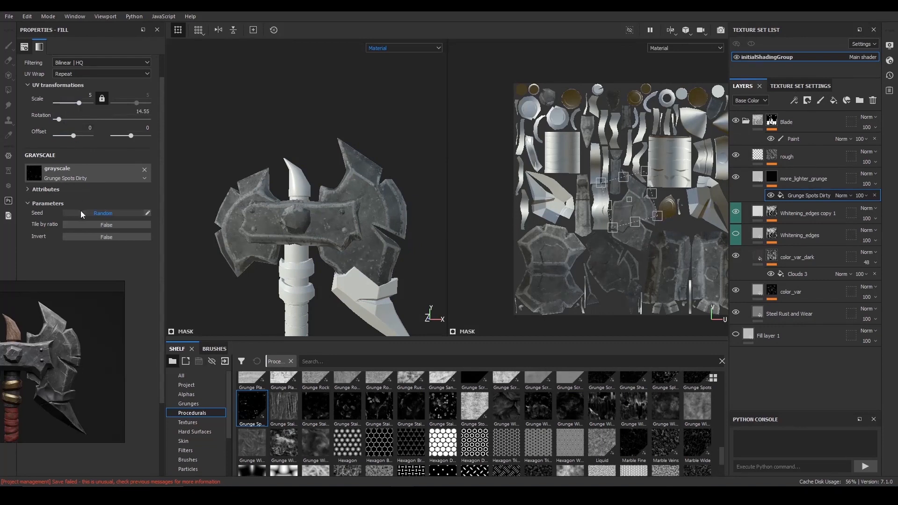
- Try the Fill (Match per UV Tile) projection on the Grunge Spots Dirty fill
click(97, 63)
click(97, 62)
scroll(96, 63, up, 1)
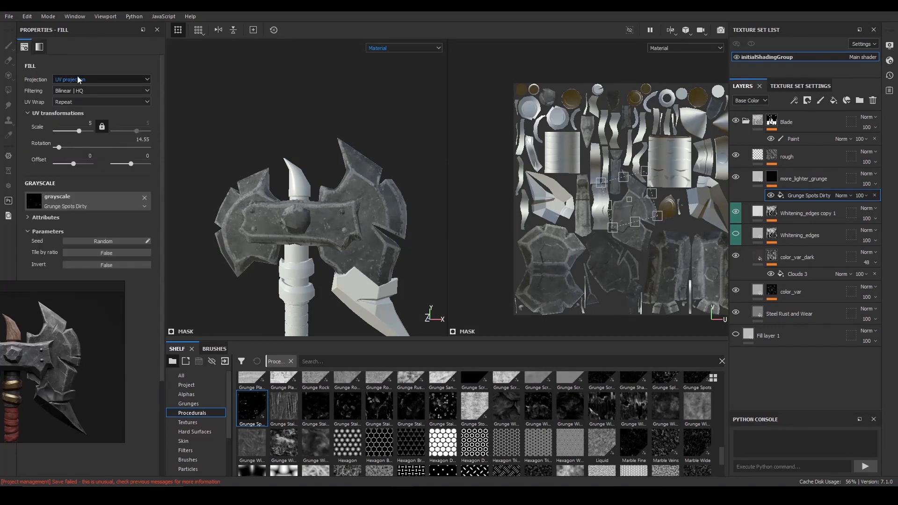
click(77, 79)
click(79, 86)
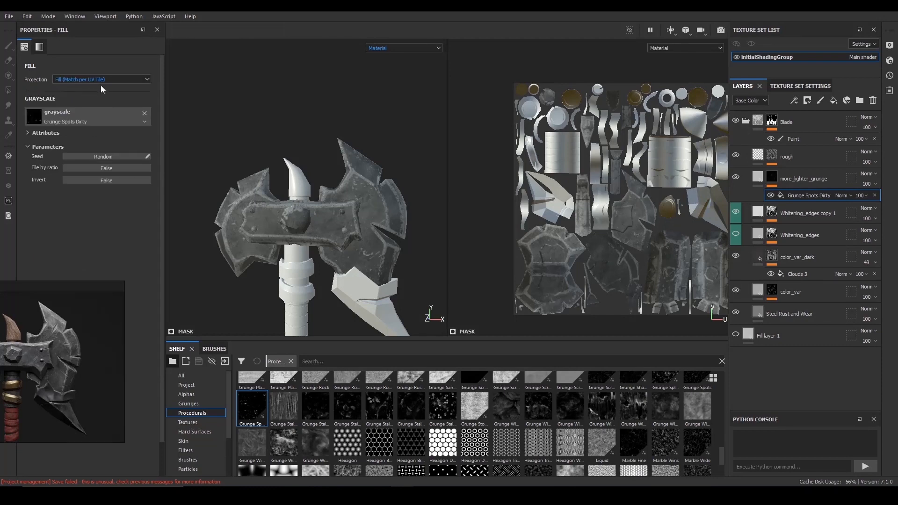
click(98, 81)
click(94, 92)
- Set the Grunge Spots Dirty fill to Tri-planar projection with a rotation of 21.82
click(111, 79)
click(101, 100)
alt+drag(345, 187, 368, 191)
alt+middle_drag(368, 191, 330, 156)
alt+drag(330, 156, 330, 161)
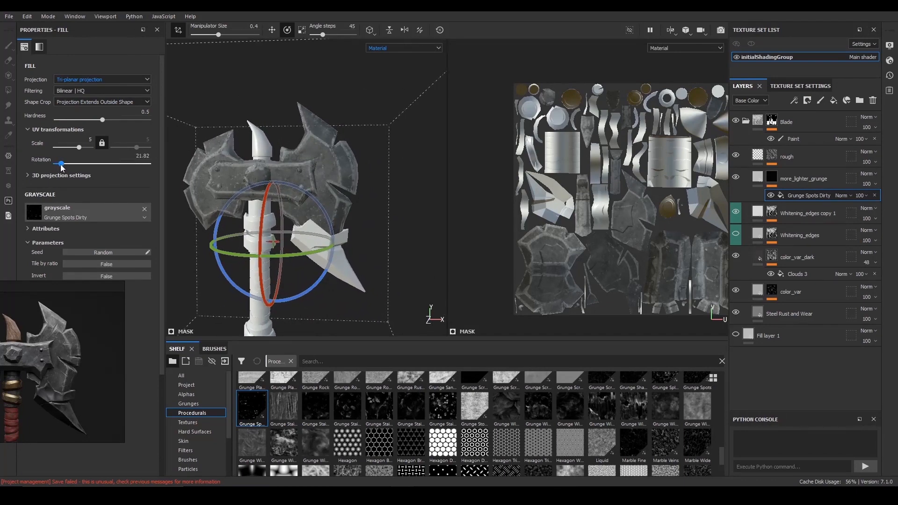
alt+drag(402, 194, 376, 194)
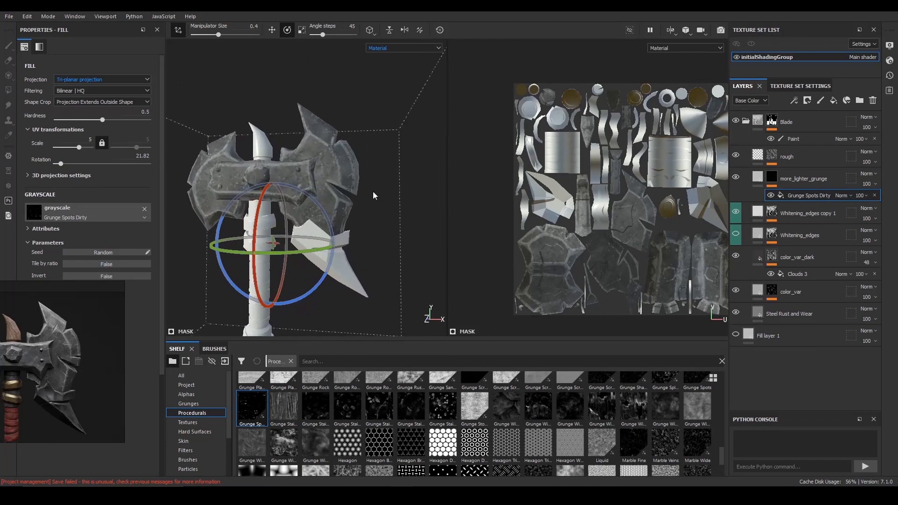
- Set the base color of the more_lighter_grunge layer to a light neutral grey with a value of about 0.726
click(757, 180)
click(125, 261)
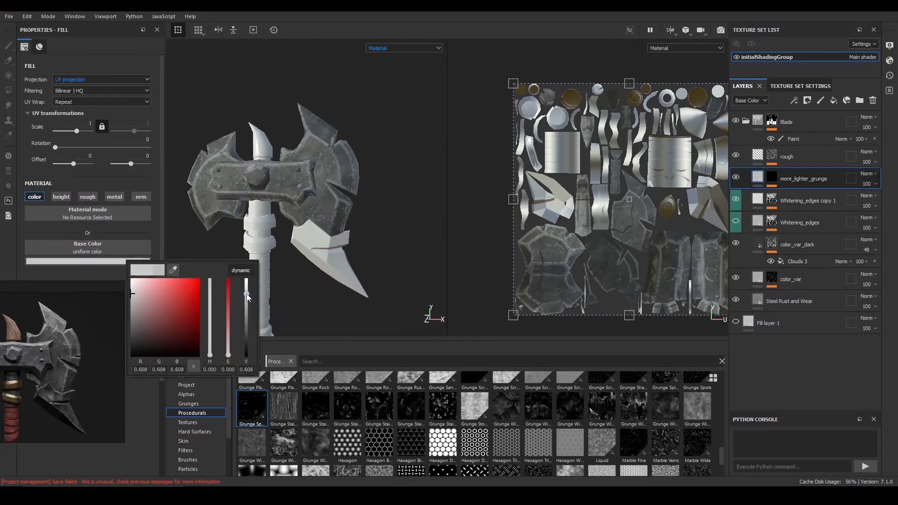
mouse_move(249, 289)
mouse_down()
mouse_move(248, 300)
mouse_move(248, 291)
mouse_up()
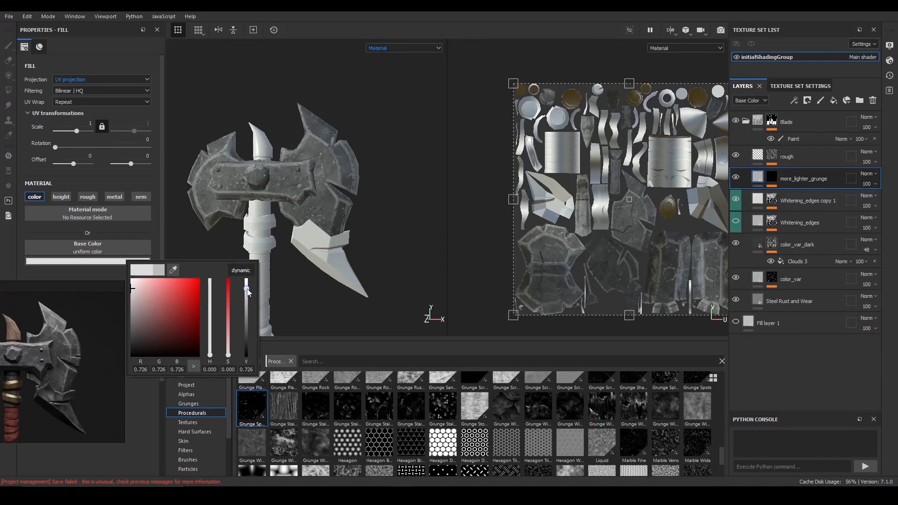
- Examine the light grunge spots on the axe head from several angles
alt+drag(386, 226, 357, 234)
mouse_move(348, 236)
alt+right_down()
mouse_move(348, 277)
mouse_move(343, 220)
alt+right_up()
alt+drag(344, 220, 290, 206)
alt+right_drag(290, 206, 264, 187)
alt+drag(265, 187, 310, 199)
alt+right_drag(310, 199, 286, 193)
alt+middle_drag(286, 192, 306, 164)
alt+drag(306, 165, 344, 177)
alt+right_drag(405, 212, 408, 220)
alt+drag(280, 187, 237, 180)
shift+right_drag(236, 180, 327, 194)
alt+drag(328, 194, 349, 199)
alt+right_drag(348, 199, 377, 236)
alt+middle_drag(377, 237, 330, 218)
alt+right_drag(329, 218, 361, 221)
alt+drag(361, 220, 338, 234)
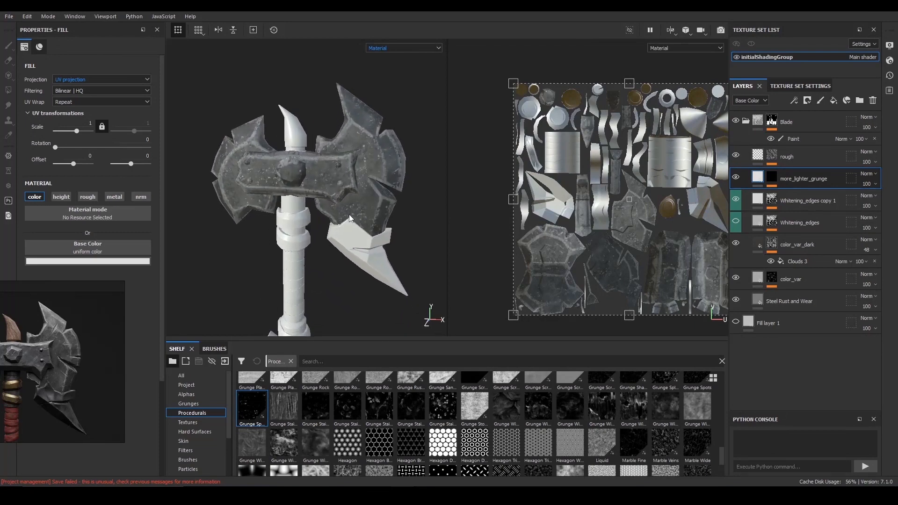
- Add a paint effect above Grunge Spots Dirty in the more_lighter_grunge mask and set its blending mode to Multiply
click(772, 178)
click(805, 196)
click(807, 101)
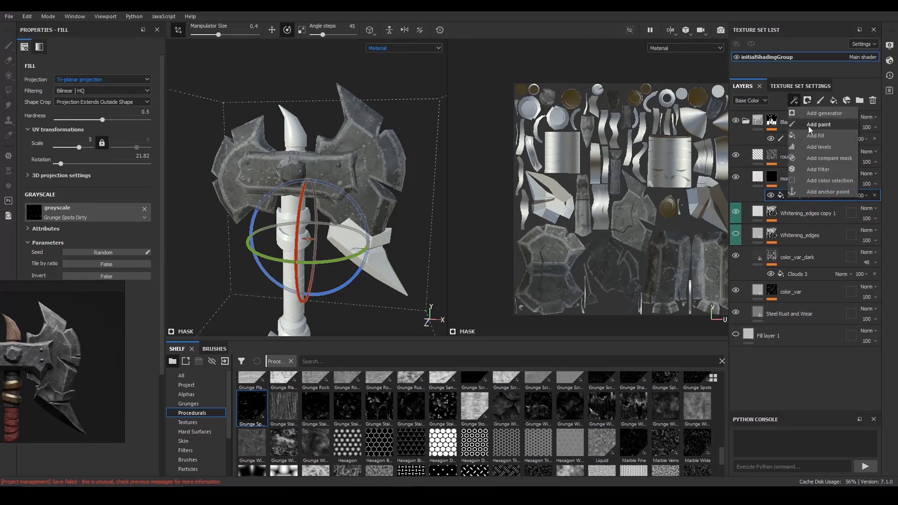
click(798, 138)
alt+right_drag(359, 144, 406, 182)
mouse_move(344, 164)
alt+mouse_down()
mouse_move(330, 154)
mouse_move(328, 164)
mouse_move(351, 176)
alt+mouse_up()
click(841, 195)
click(856, 244)
- Set the brush size to 14.36 and flow to 13, and paint black on the mask over the blade's grunge spots
drag(302, 35, 267, 42)
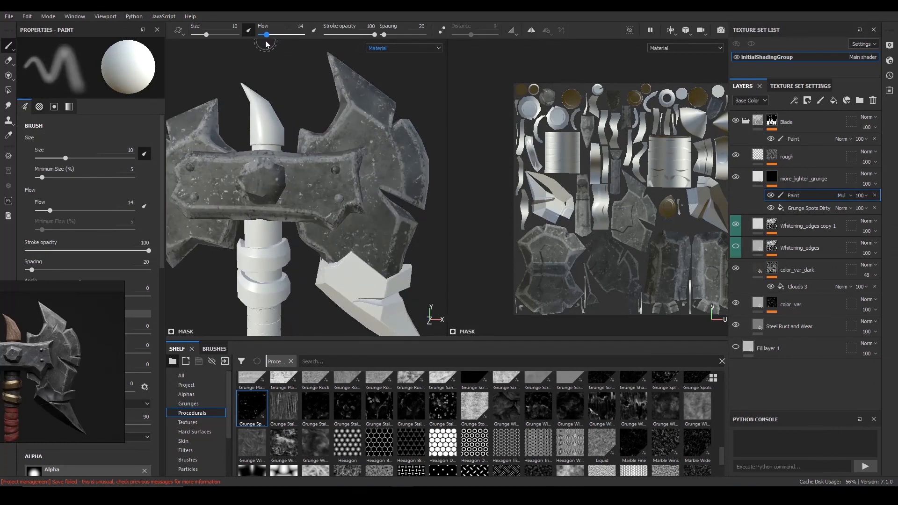
drag(210, 37, 209, 37)
alt+drag(296, 117, 286, 120)
alt+right_drag(287, 121, 311, 141)
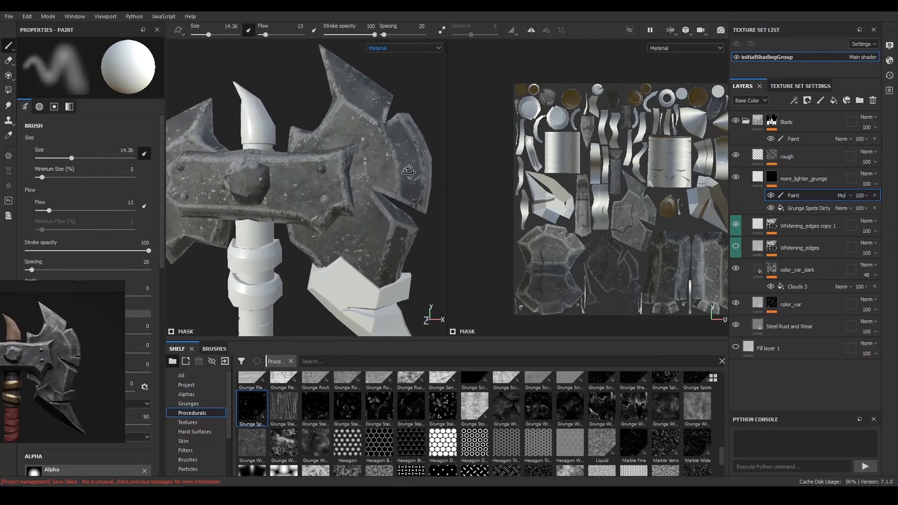
alt+drag(344, 159, 358, 164)
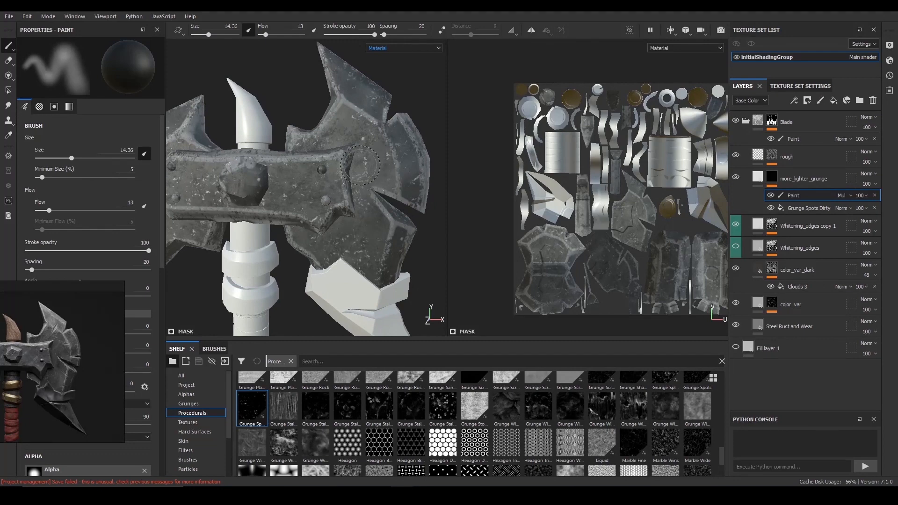
alt+right_drag(429, 197, 426, 229)
mouse_move(334, 215)
alt+mouse_down()
mouse_move(341, 187)
mouse_move(262, 180)
alt+mouse_up()
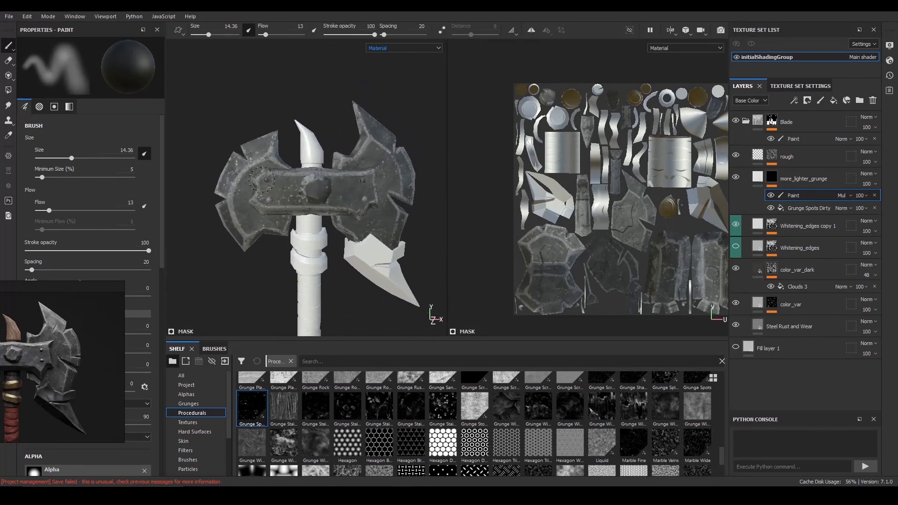
alt+right_drag(328, 176, 263, 171)
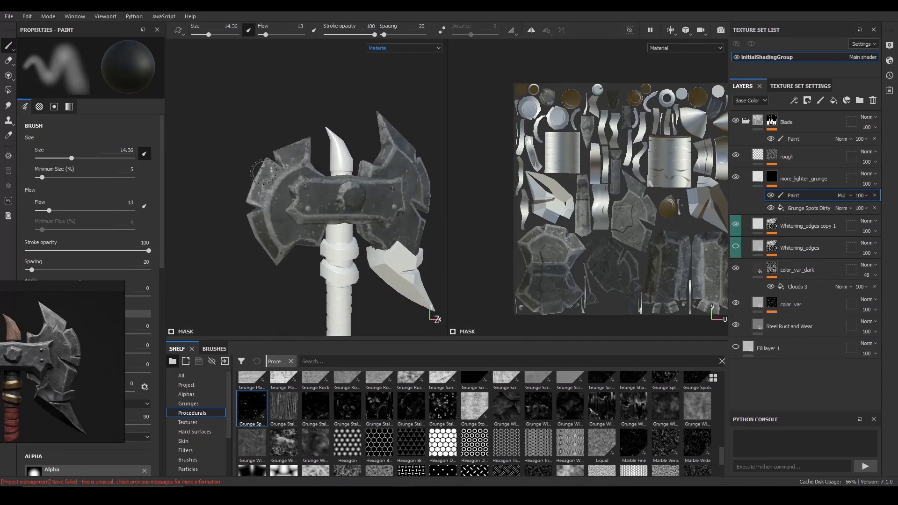
- Enlarge the reference image on the axe head and compare it with the model's blade surface
right_drag(18, 354, 56, 341)
scroll(55, 341, down, 2)
scroll(70, 339, up, 5)
alt+middle_drag(264, 180, 302, 194)
alt+right_drag(299, 191, 370, 206)
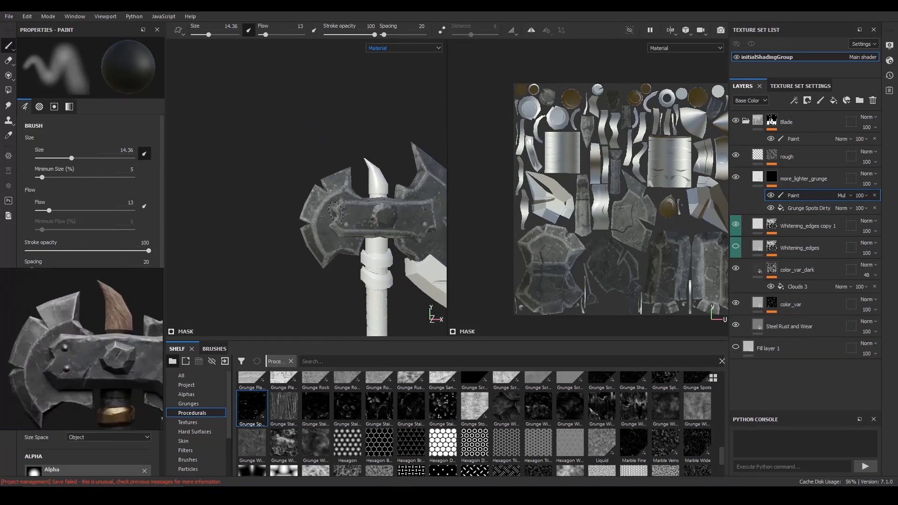
alt+middle_drag(370, 205, 335, 204)
- Paint black on the mask over the smaller blade to reduce its light spots, checking it from several angles
alt+drag(365, 210, 336, 216)
alt+drag(290, 180, 307, 182)
alt+right_drag(312, 184, 279, 204)
alt+middle_drag(283, 209, 299, 243)
alt+drag(301, 245, 328, 250)
alt+right_drag(300, 243, 322, 250)
alt+drag(323, 251, 349, 281)
alt+right_drag(327, 234, 267, 173)
alt+drag(267, 173, 285, 187)
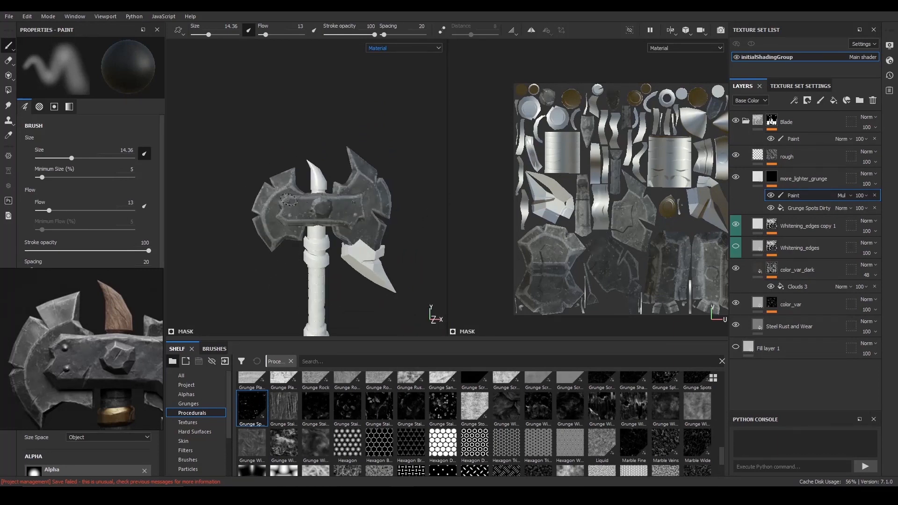
alt+drag(365, 216, 351, 219)
alt+right_drag(299, 220, 225, 176)
alt+drag(360, 187, 365, 214)
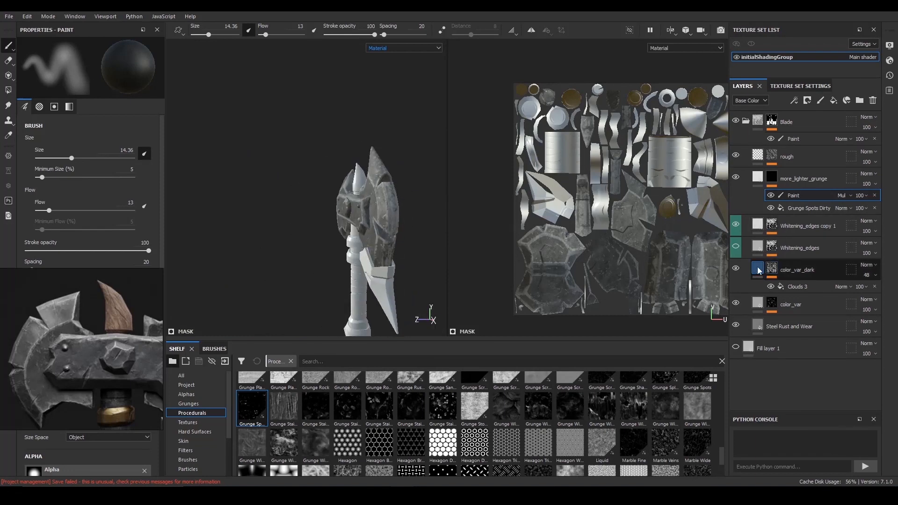
- Toggle the Whitening_edges copy 1 layer's visibility to compare the blade with and without it
click(736, 225)
click(736, 224)
click(736, 225)
click(735, 225)
alt+drag(348, 196, 360, 159)
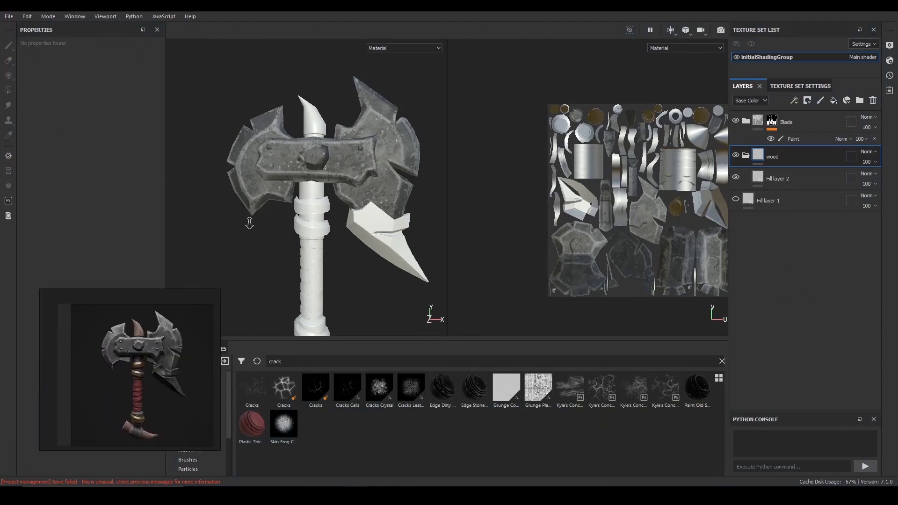
- Select Fill layer 2 in the wood group and move the reference image over the 3D view beside the fill properties
scroll(355, 241, up, 3)
alt+drag(355, 241, 358, 249)
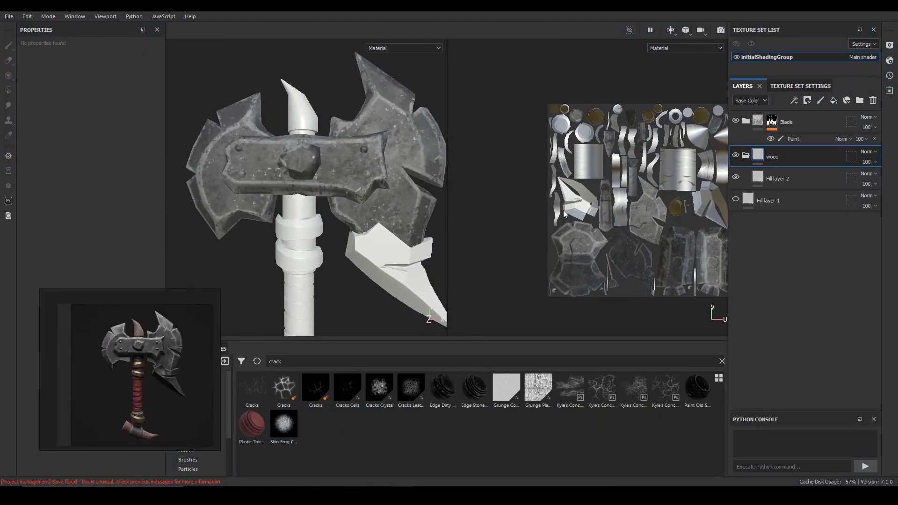
click(745, 157)
click(745, 155)
click(773, 178)
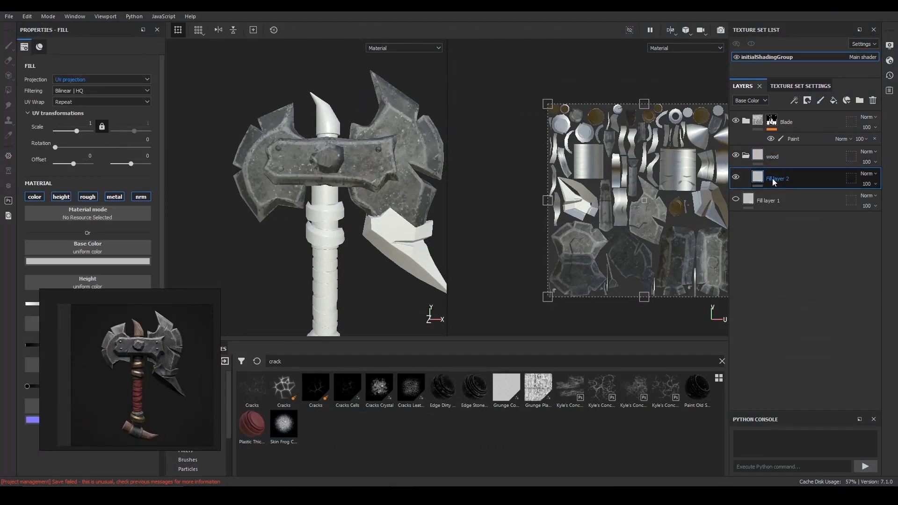
scroll(423, 147, down, 1)
right_drag(158, 377, 273, 239)
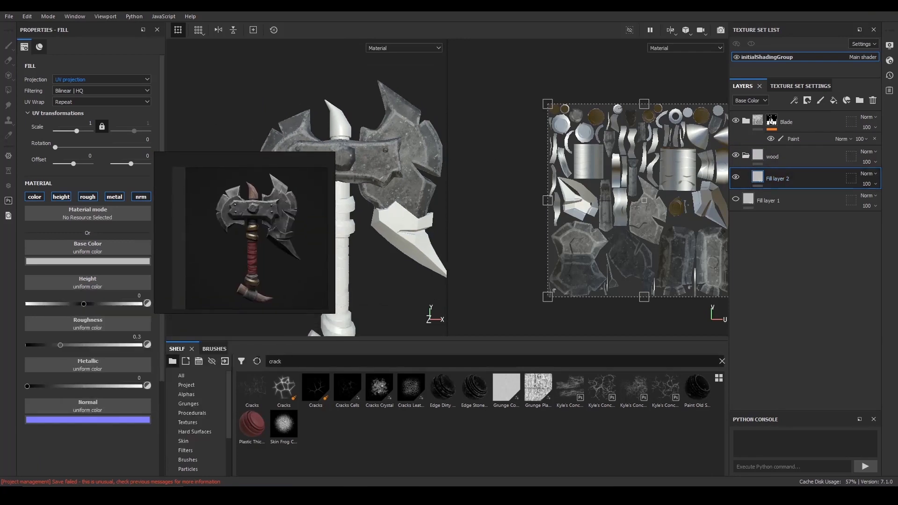
- Search the smart materials for "wood" and add Wood Ship Hull Old to the wood group above Fill layer 2
click(186, 375)
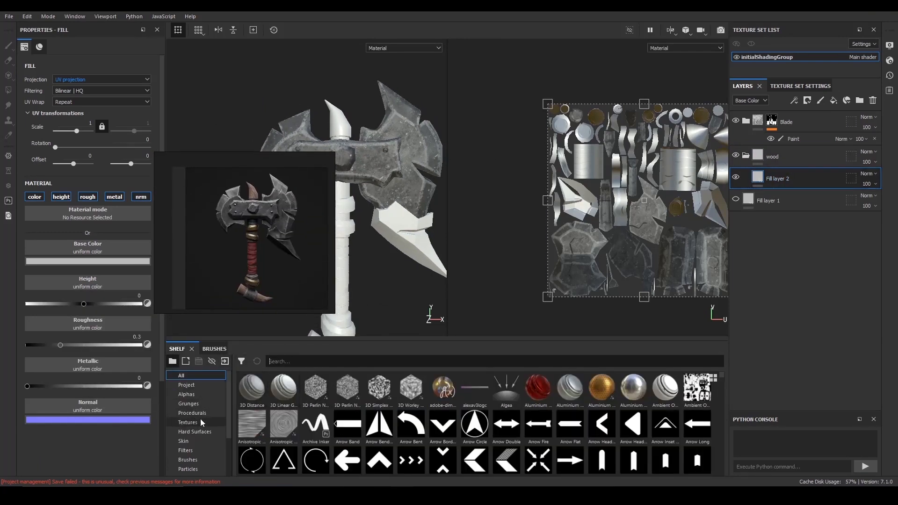
scroll(205, 437, down, 2)
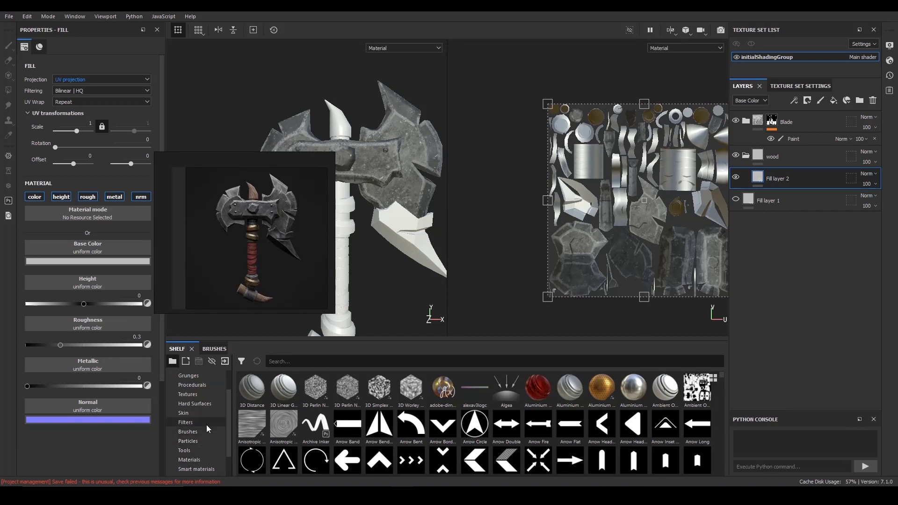
click(197, 441)
click(326, 361)
text(wood)
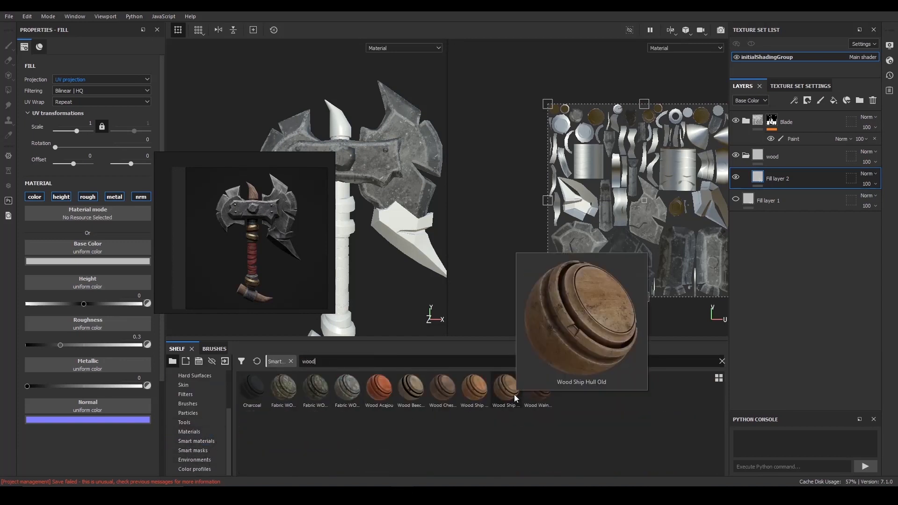
mouse_move(535, 392)
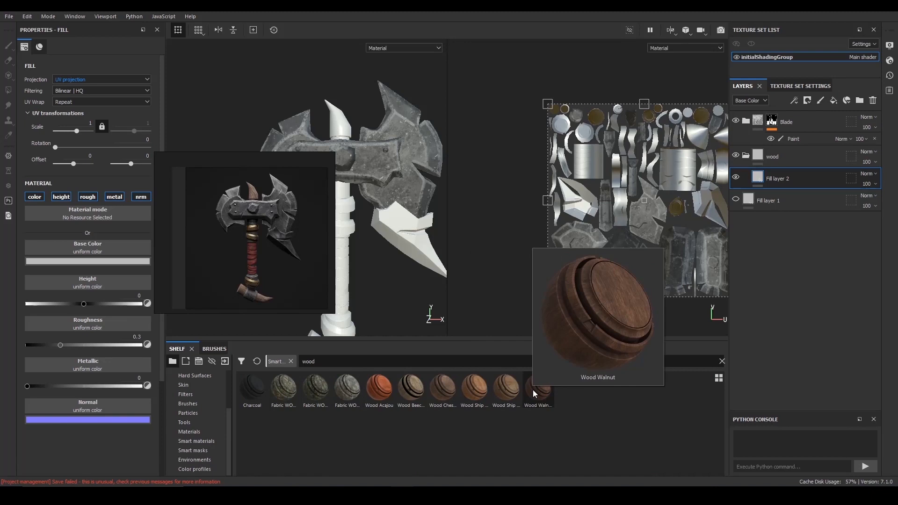
mouse_move(509, 398)
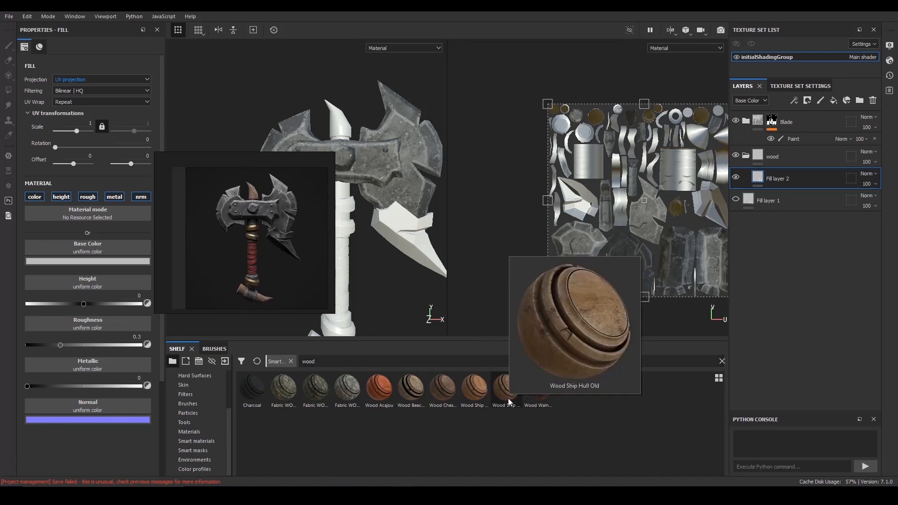
drag(508, 397, 777, 167)
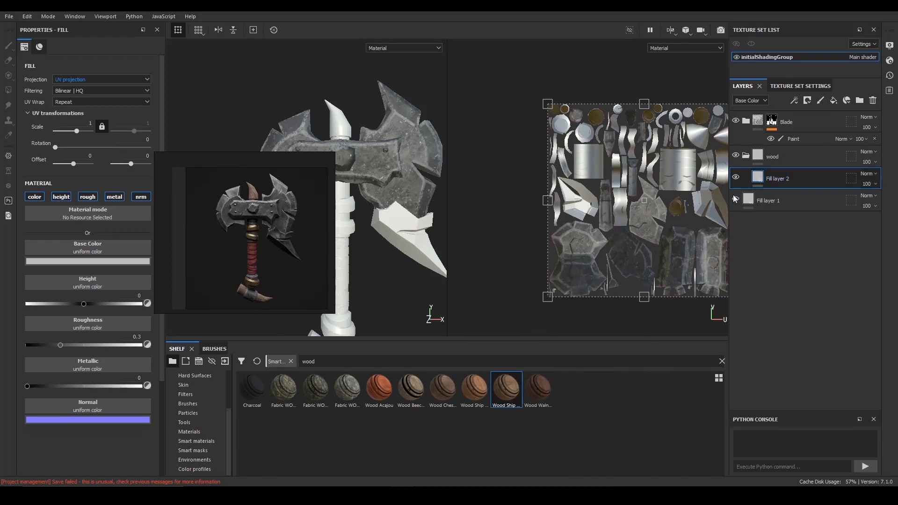
- Move the reference image off the model and inspect the axe's handle and horn with the wood material from several angles
right_drag(284, 184, 180, 211)
scroll(363, 189, up, 2)
scroll(362, 190, down, 3)
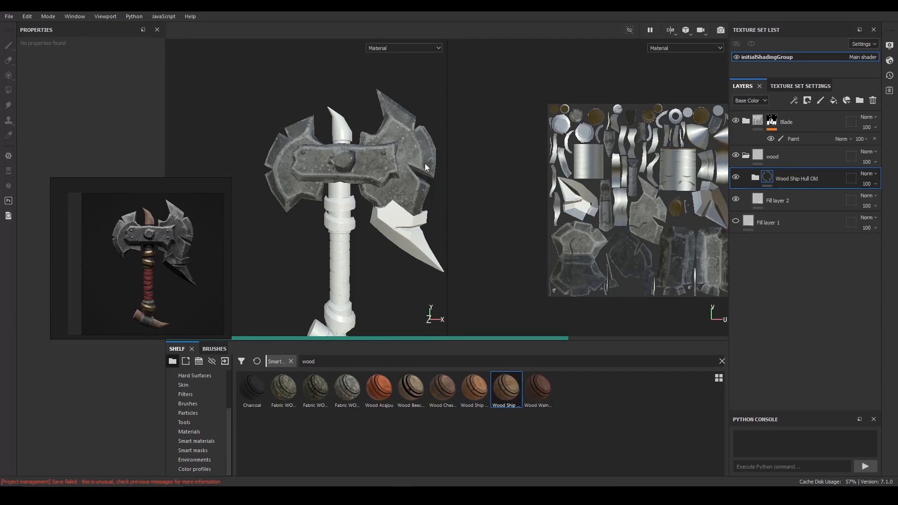
alt+drag(325, 201, 323, 159)
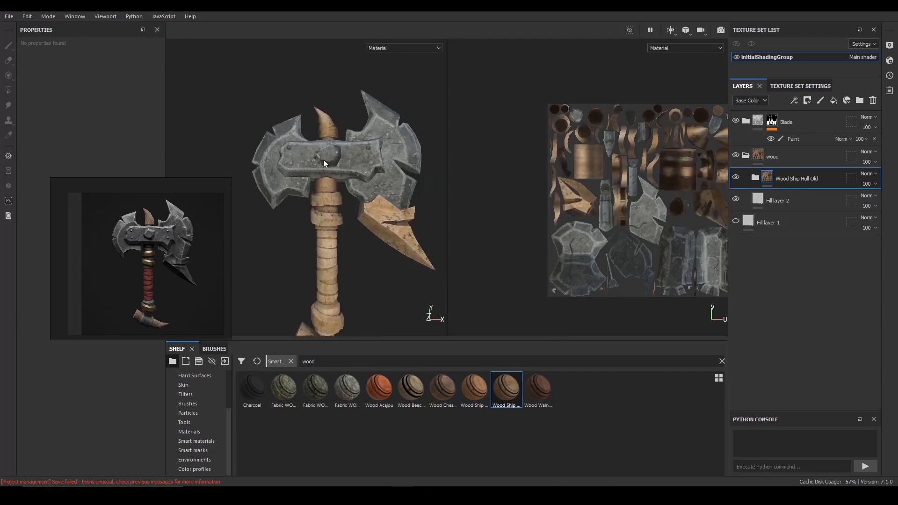
scroll(324, 162, up, 2)
alt+middle_drag(323, 162, 324, 193)
scroll(325, 192, up, 4)
alt+drag(327, 190, 367, 145)
alt+middle_drag(367, 145, 311, 152)
alt+right_drag(360, 271, 380, 313)
alt+drag(370, 305, 413, 281)
alt+right_drag(414, 280, 374, 224)
alt+drag(374, 225, 346, 204)
alt+right_drag(346, 205, 323, 234)
- Expand the Wood Ship Hull Old group, move the reference image farther from the model and hide the Sharpen layer
click(755, 178)
scroll(807, 260, down, 6)
scroll(807, 265, up, 6)
drag(180, 213, 82, 255)
alt+drag(257, 188, 271, 195)
alt+middle_drag(271, 195, 302, 204)
alt+right_drag(302, 204, 344, 200)
alt+drag(345, 201, 328, 205)
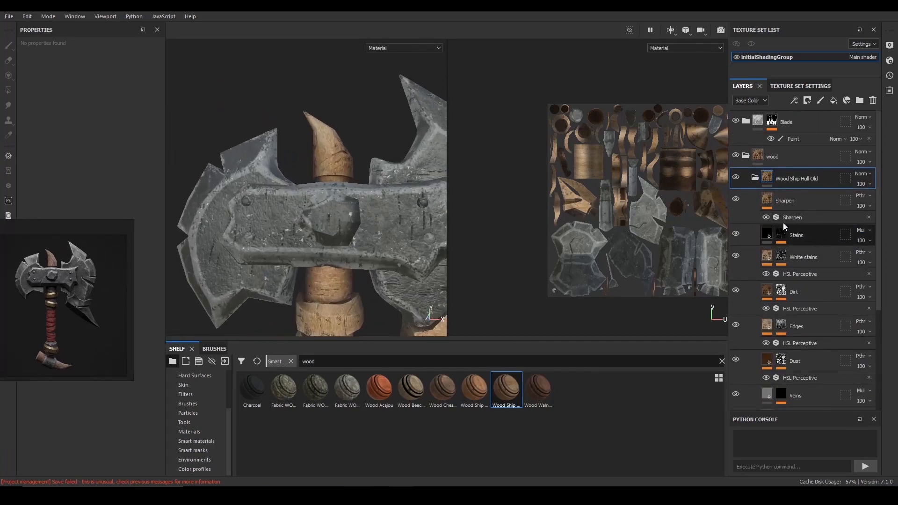
alt+drag(405, 192, 384, 175)
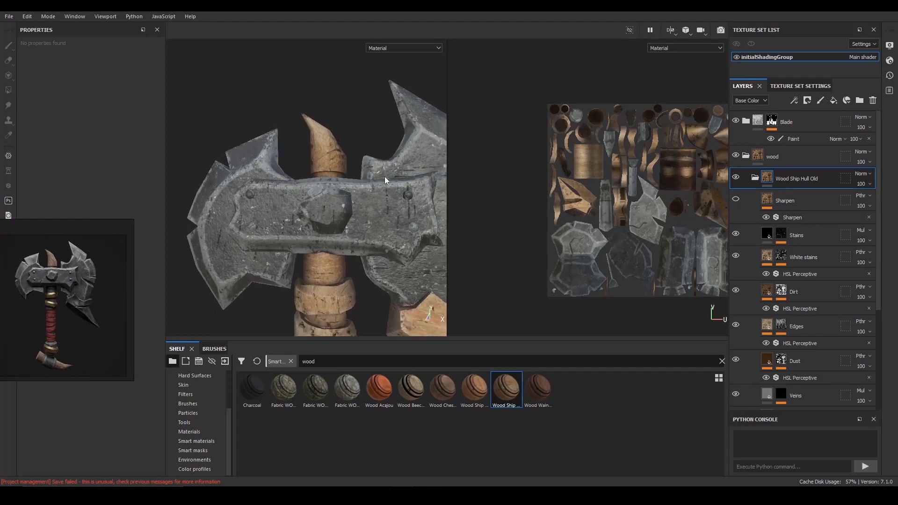
alt+right_drag(385, 176, 365, 182)
- Toggle the visibility of the Stains, Dirt and Edges layers to compare the wood with and without them
click(736, 233)
scroll(355, 140, down, 2)
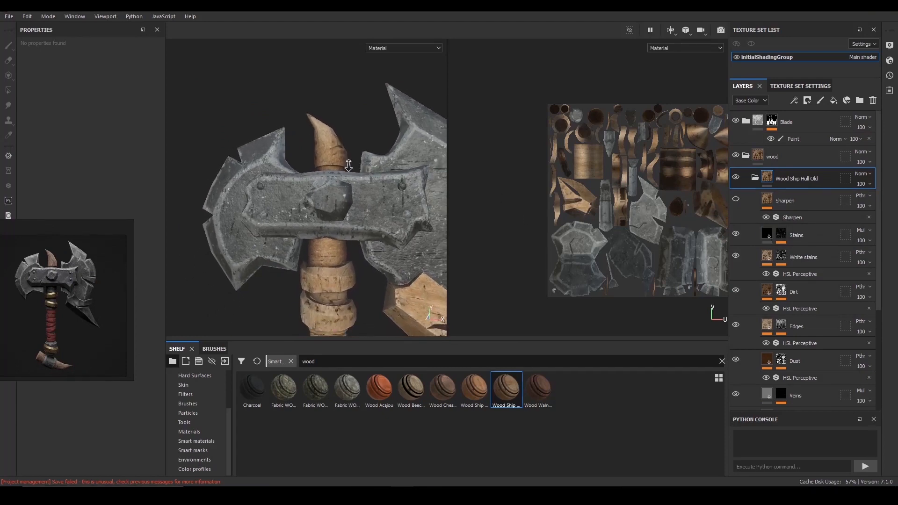
click(736, 292)
click(736, 290)
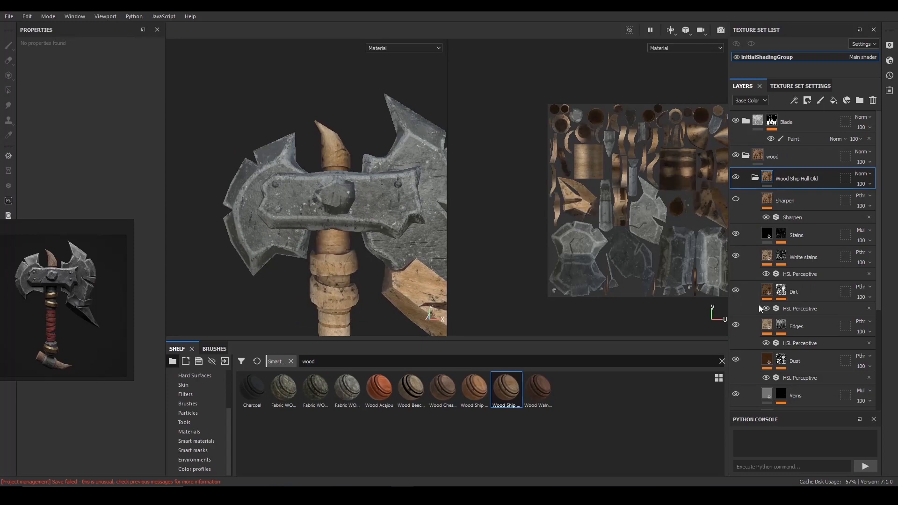
click(736, 325)
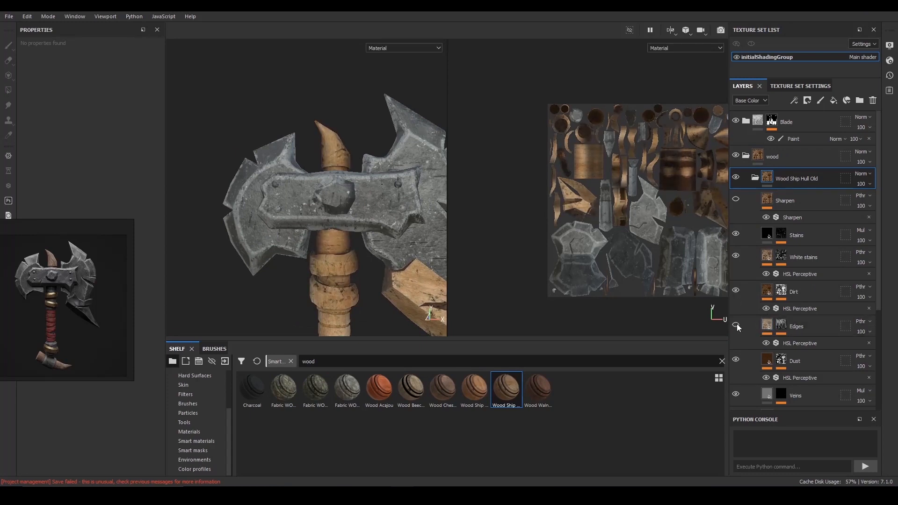
click(736, 324)
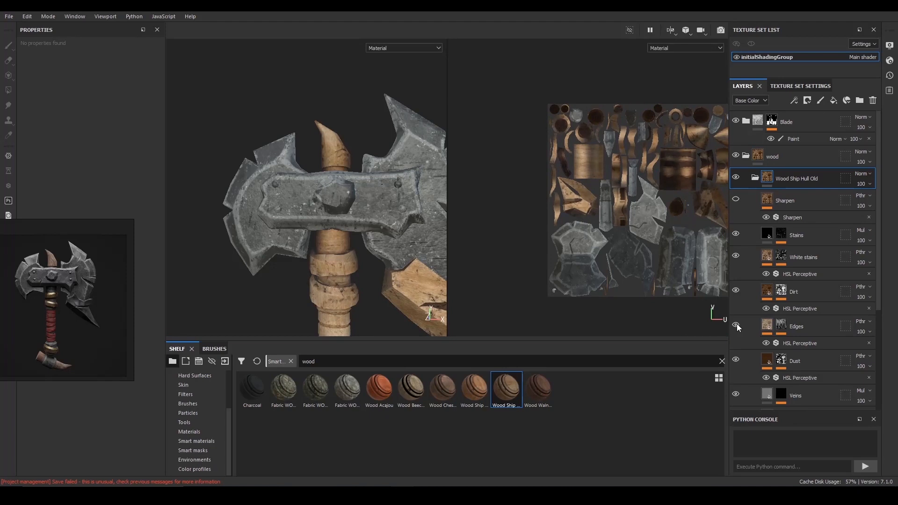
- Examine the Edges, Dust and Veins masks and the Wood Fibers and Base layers to see how the wood is built
click(782, 327)
scroll(800, 342, down, 1)
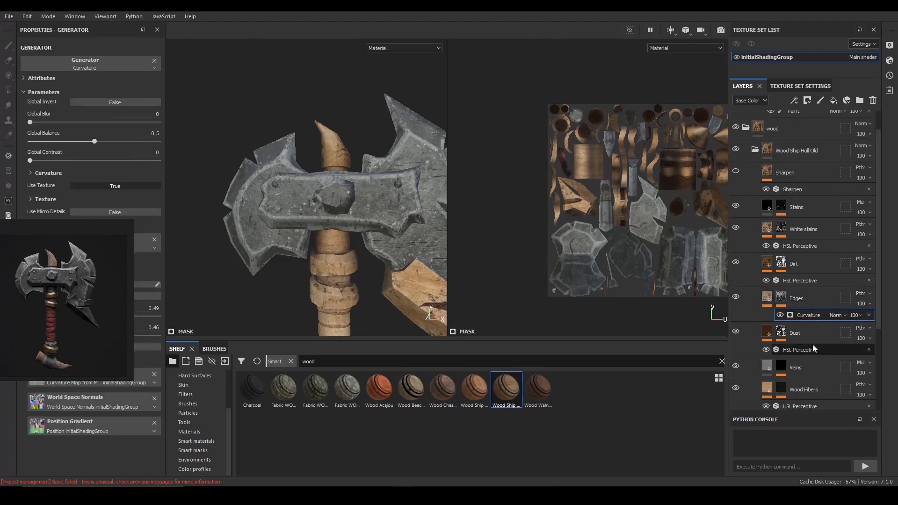
click(798, 333)
click(737, 332)
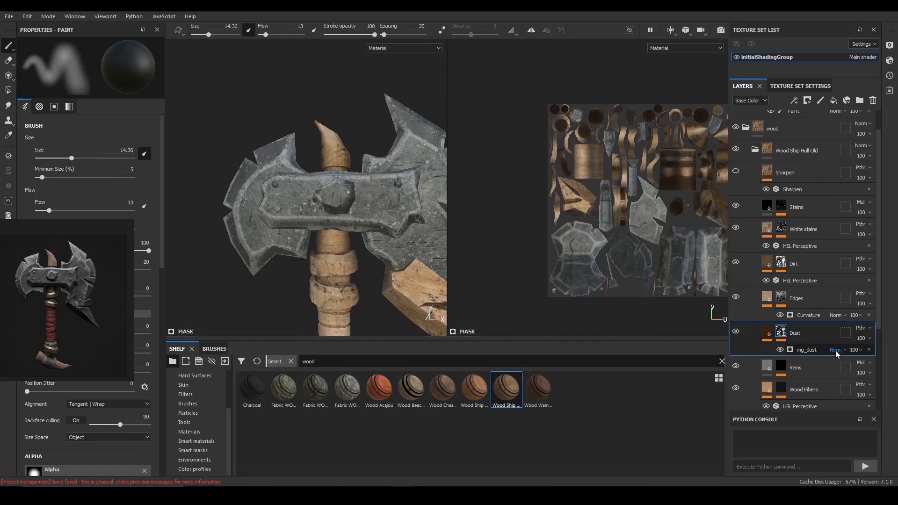
scroll(835, 350, down, 1)
click(808, 345)
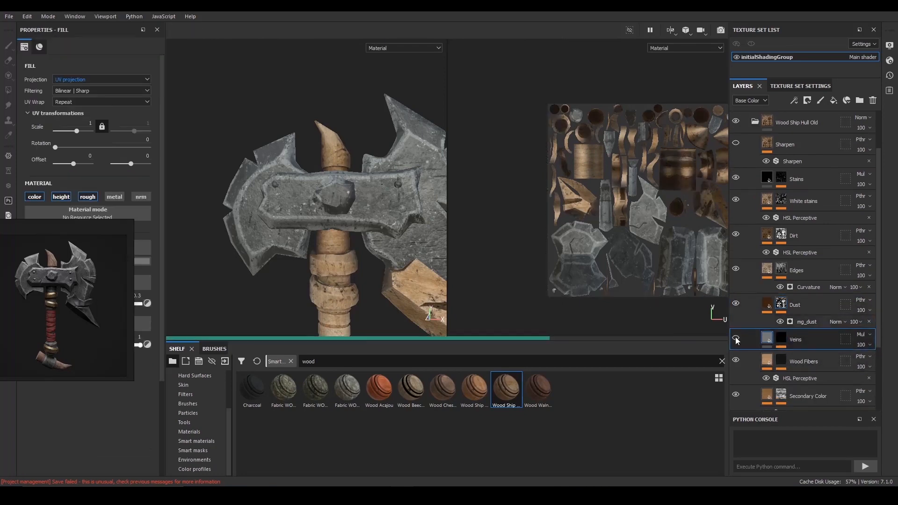
click(782, 338)
scroll(811, 358, down, 4)
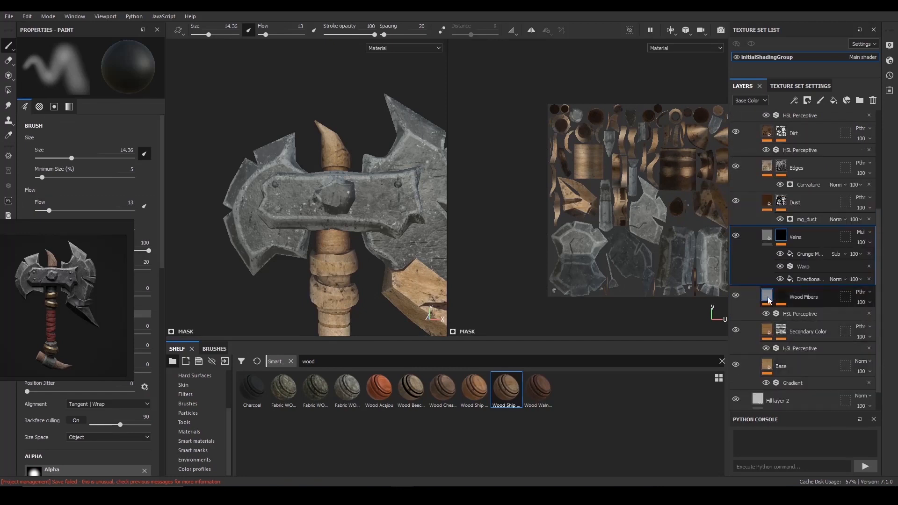
click(768, 297)
click(768, 359)
scroll(790, 370, down, 1)
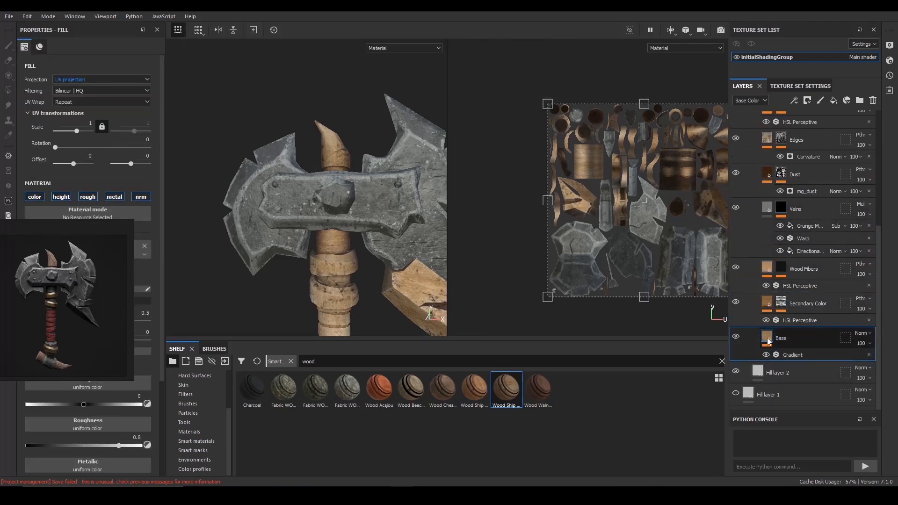
- Change Color 1 of the Base layer's Gradient filter to a darker, more saturated orange-brown, comparing it with the enlarged reference image
click(794, 355)
right_drag(102, 259, 101, 338)
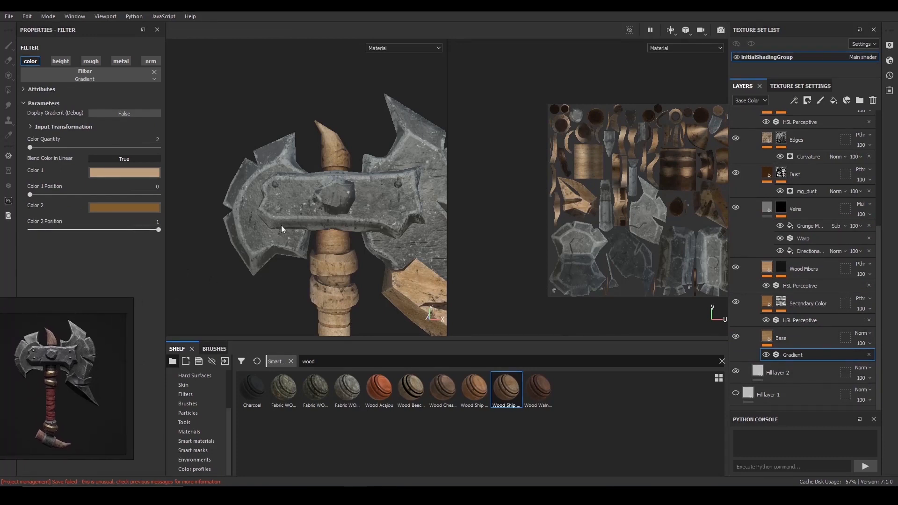
alt+right_drag(282, 226, 244, 201)
alt+middle_drag(244, 202, 235, 227)
alt+right_drag(236, 227, 198, 200)
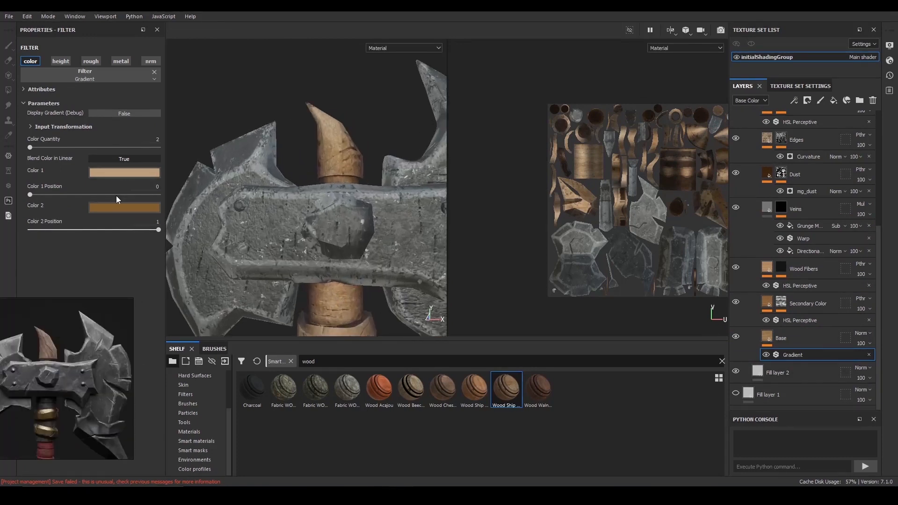
click(141, 173)
drag(252, 211, 231, 224)
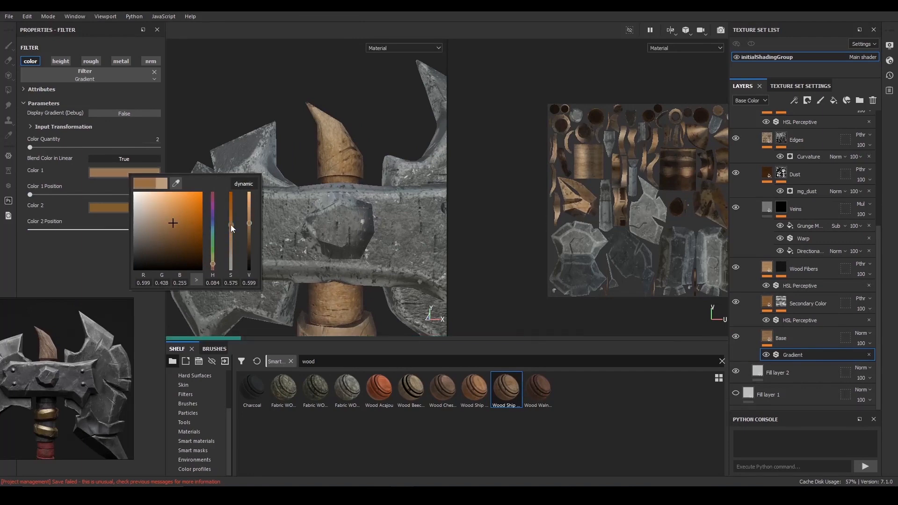
key(f)
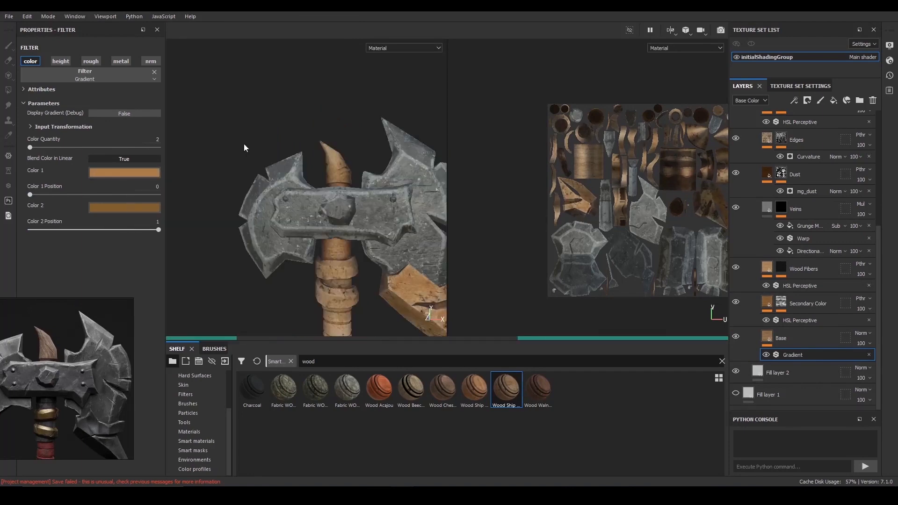
- Collapse the Wood Ship Hull Old group and delete it from the wood group
scroll(786, 201, up, 5)
click(786, 163)
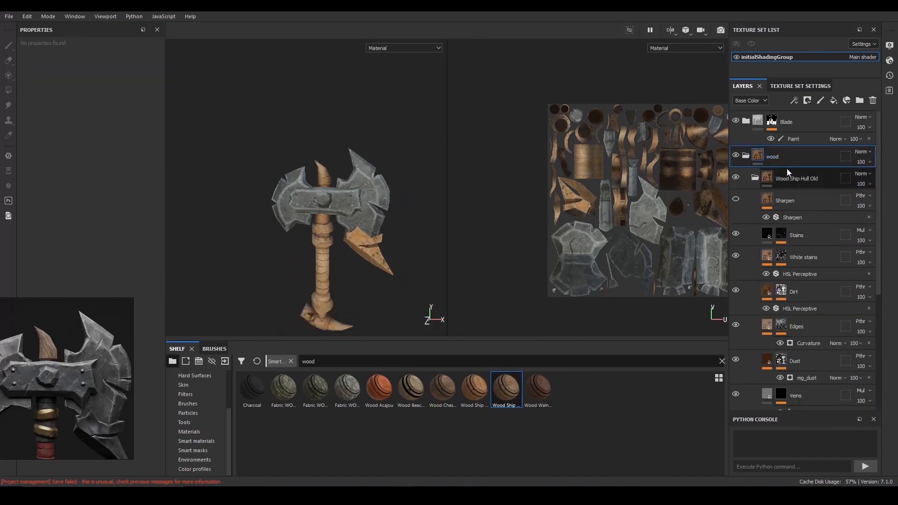
click(755, 178)
click(799, 178)
key(Delete)
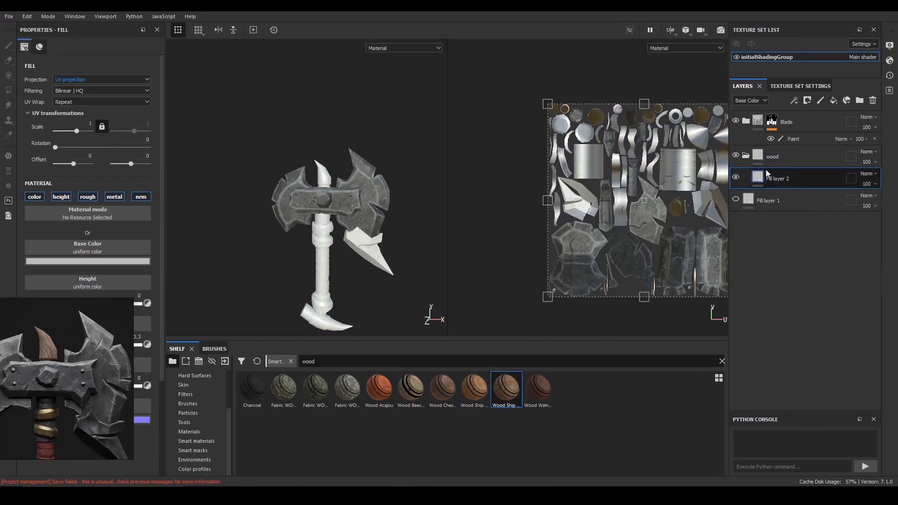
- Search the standard materials for "wood" and add Wood Rough to the wood group above Fill layer 2
click(196, 440)
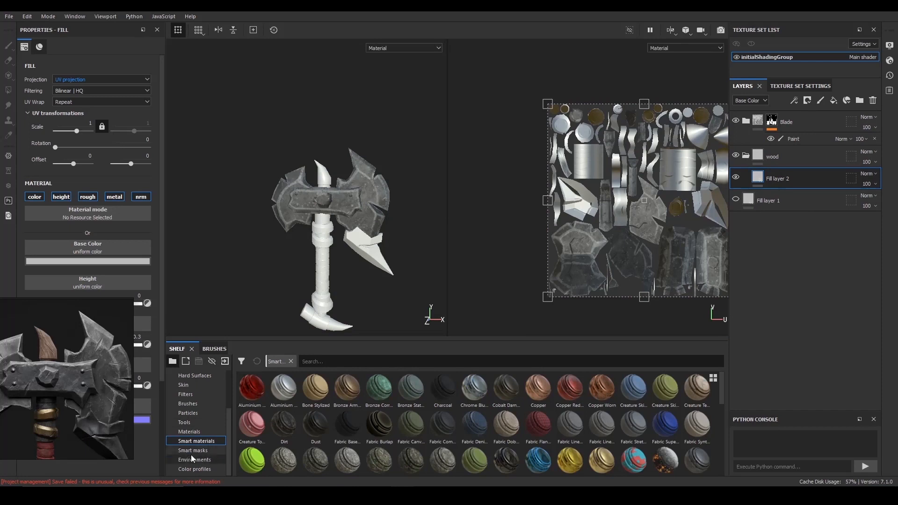
click(201, 431)
click(316, 361)
text(wood)
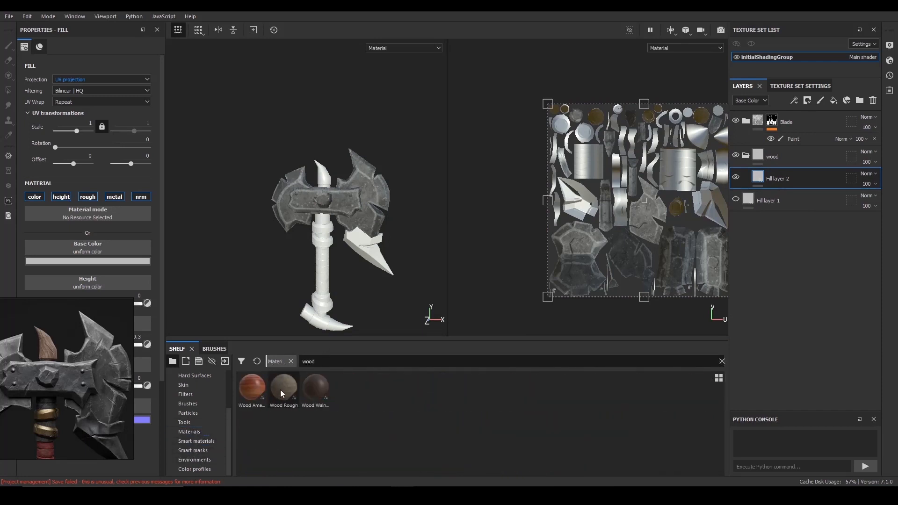
click(280, 390)
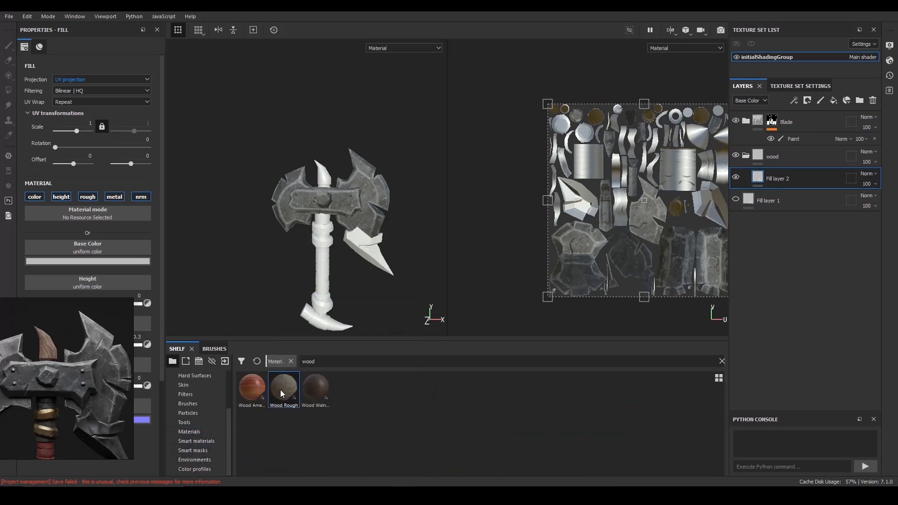
drag(785, 171, 784, 171)
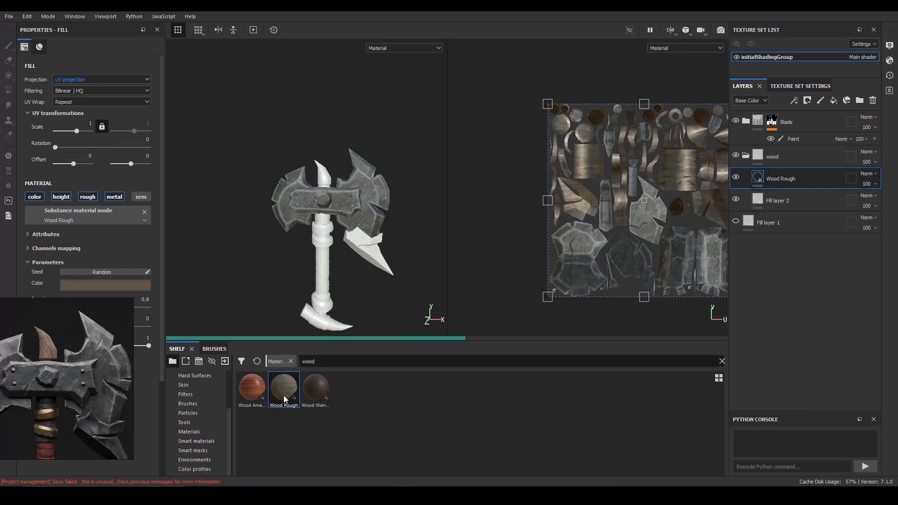
- Set the Wood Rough colour to a dark muted brown with hue 0.084, matching the horn in the reference image
alt+right_drag(347, 292, 436, 214)
alt+middle_drag(436, 214, 412, 284)
right_drag(71, 334, 338, 403)
click(89, 286)
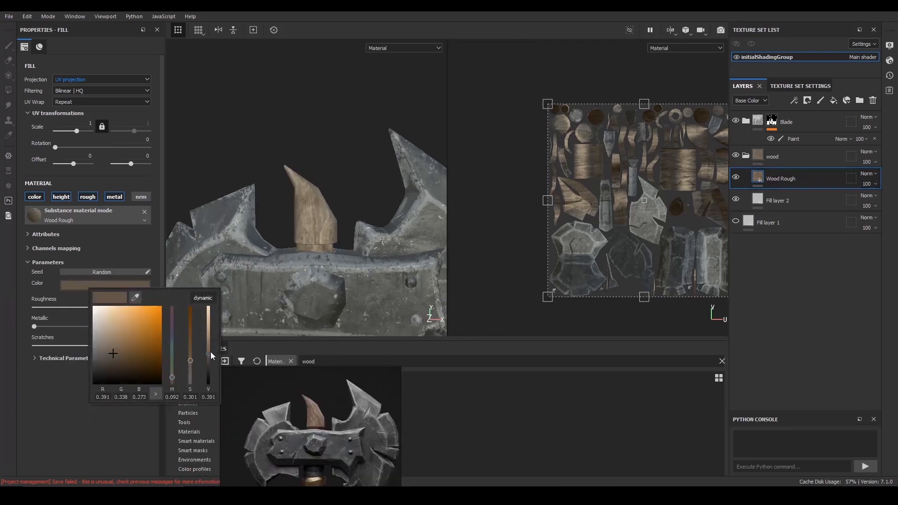
drag(211, 351, 209, 346)
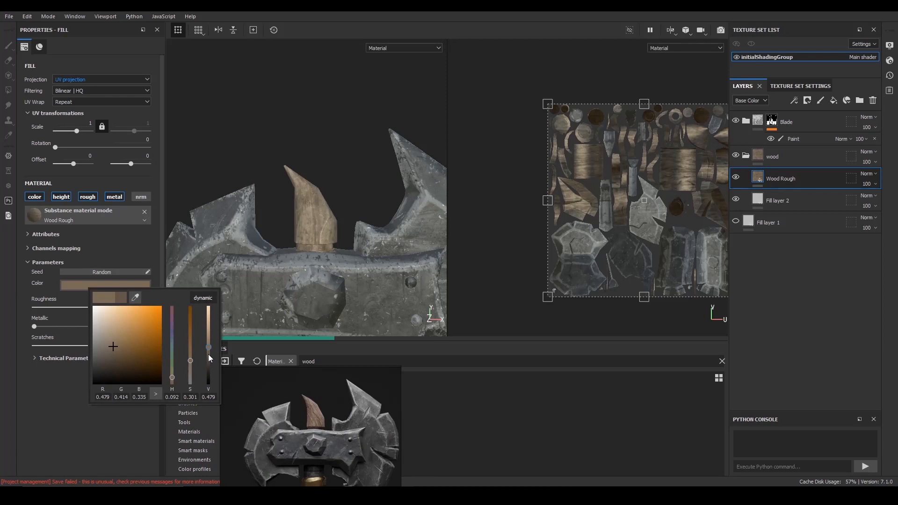
click(209, 354)
click(117, 357)
click(119, 357)
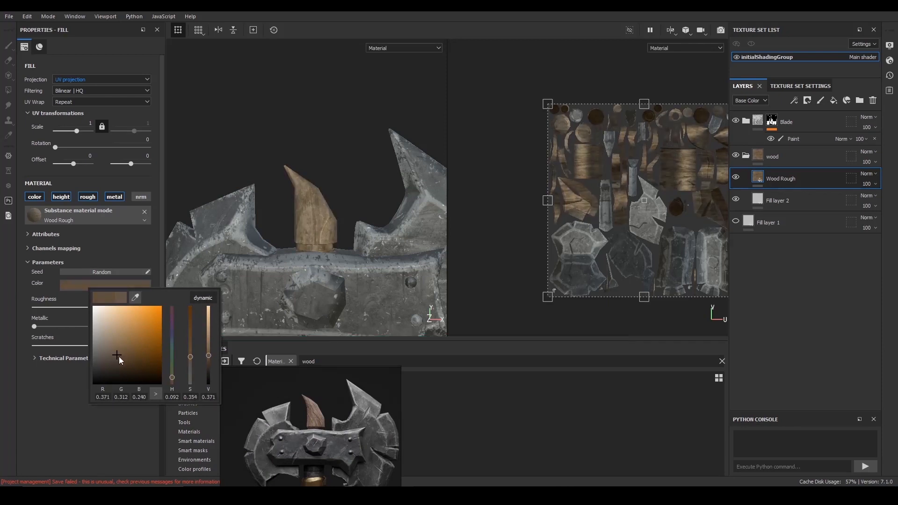
click(170, 377)
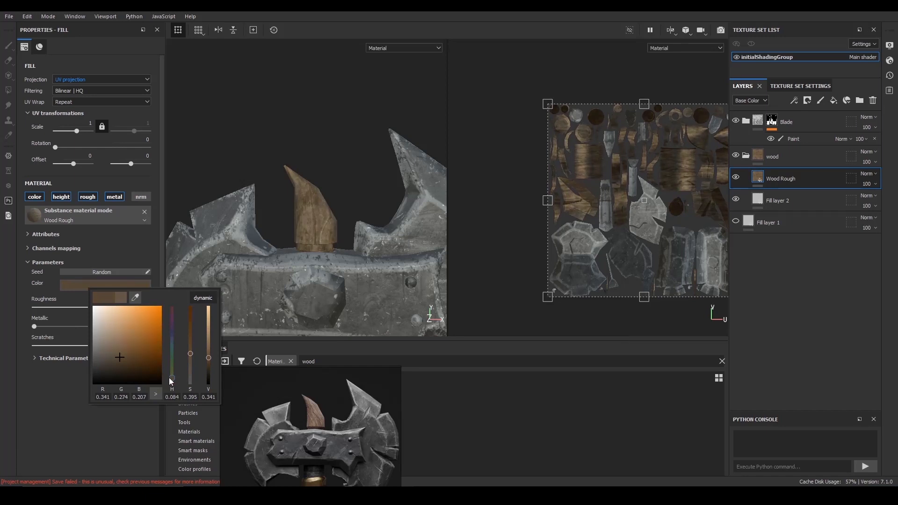
click(116, 353)
click(116, 357)
- Duplicate the Wood Rough layer and give the copy a lighter muted brown colour with value 0.467
alt+right_drag(299, 186, 276, 183)
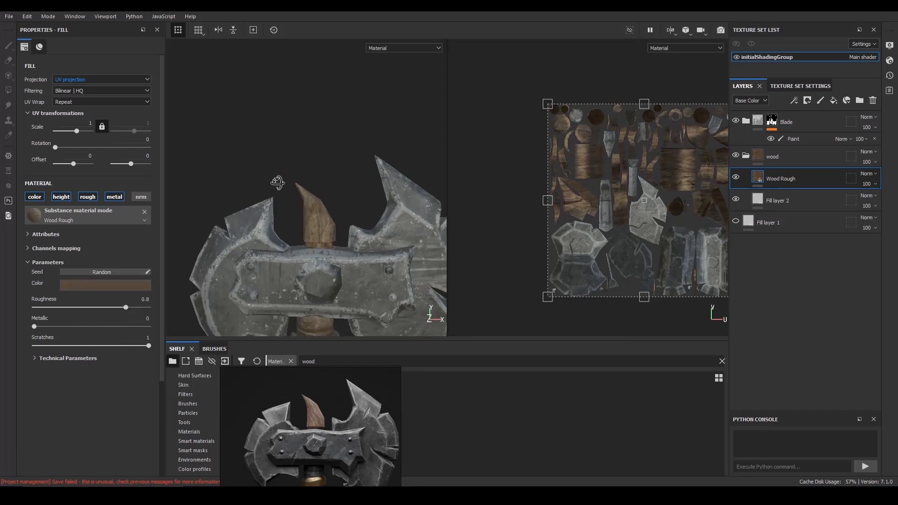
alt+drag(276, 182, 316, 166)
alt+right_drag(315, 167, 347, 173)
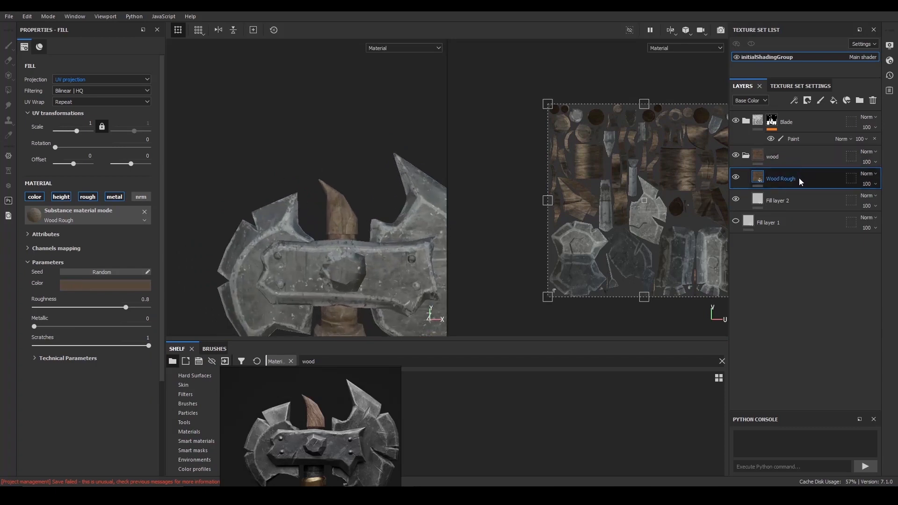
key(ctrl+d)
alt+drag(317, 183, 289, 176)
click(129, 286)
drag(250, 352, 249, 346)
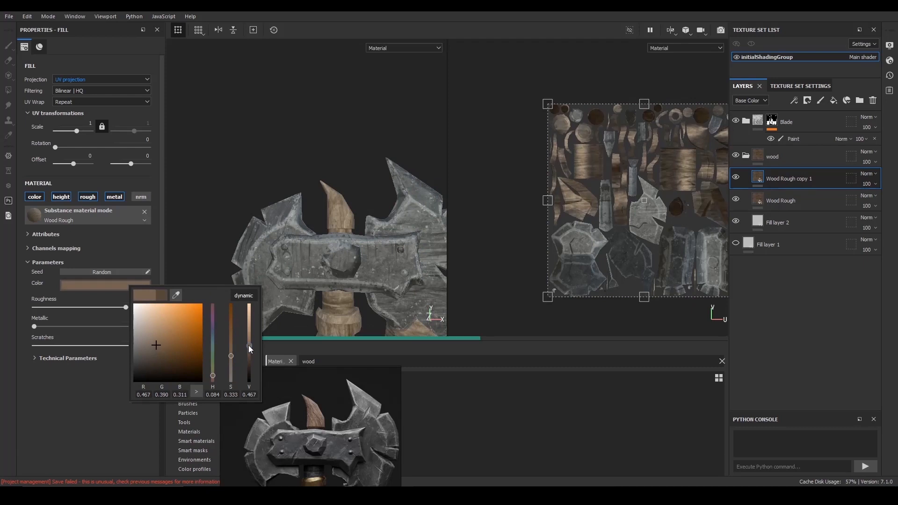
alt+middle_drag(285, 290, 246, 279)
alt+right_drag(246, 279, 276, 283)
- Add a black mask with a Dirt generator to the Wood Rough copy 1 layer and toggle the layer's visibility to compare
click(808, 101)
click(826, 125)
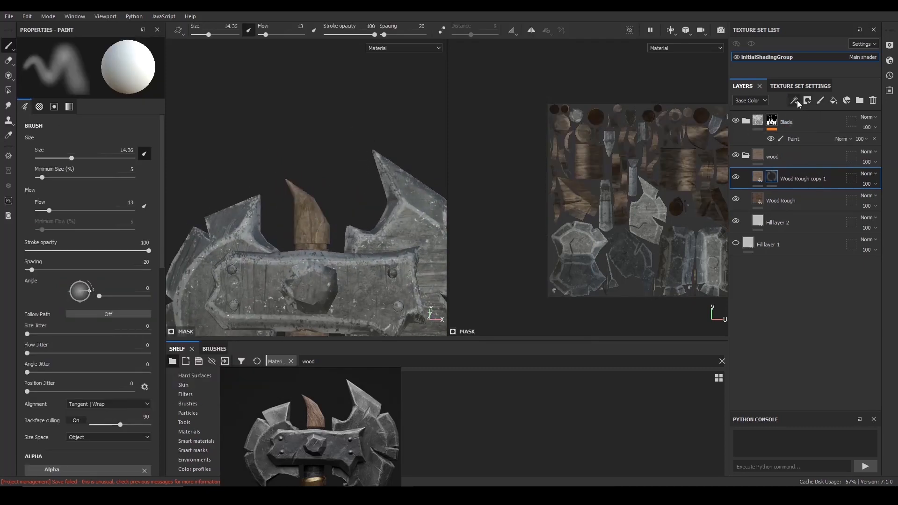
click(794, 101)
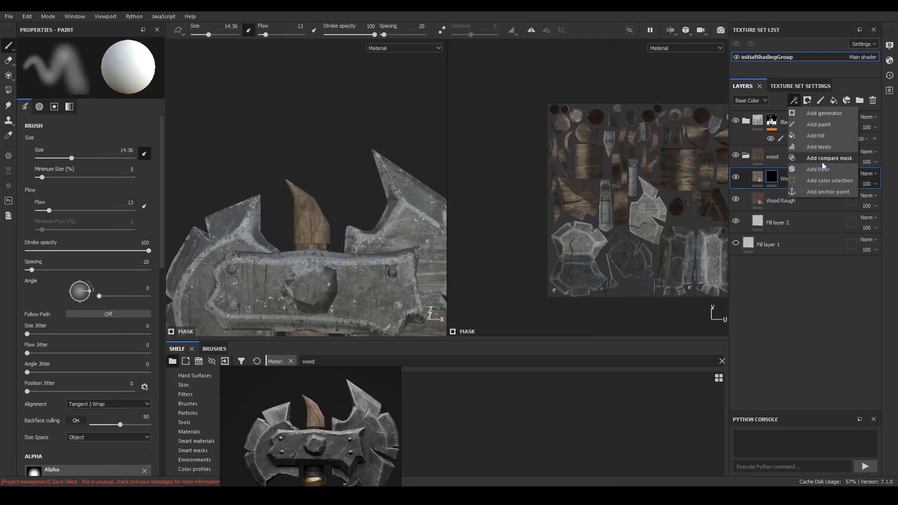
click(824, 113)
click(135, 60)
text(dir)
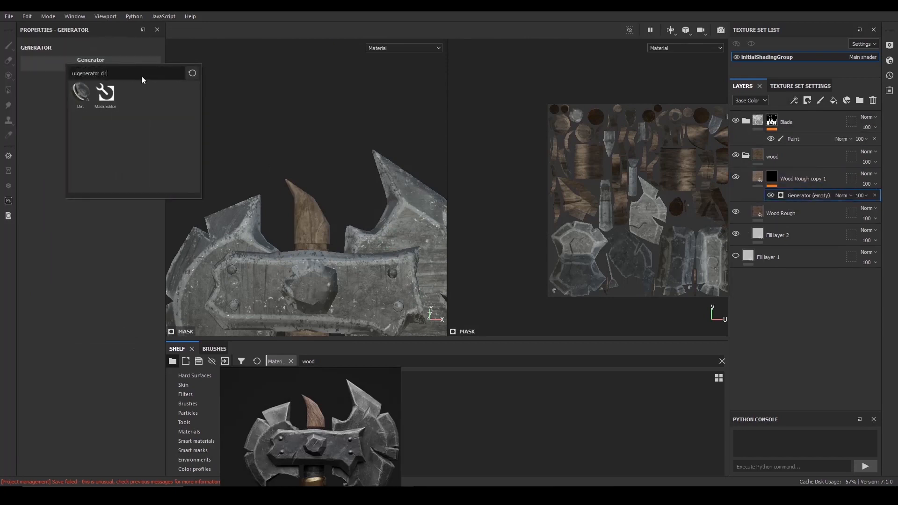
click(106, 95)
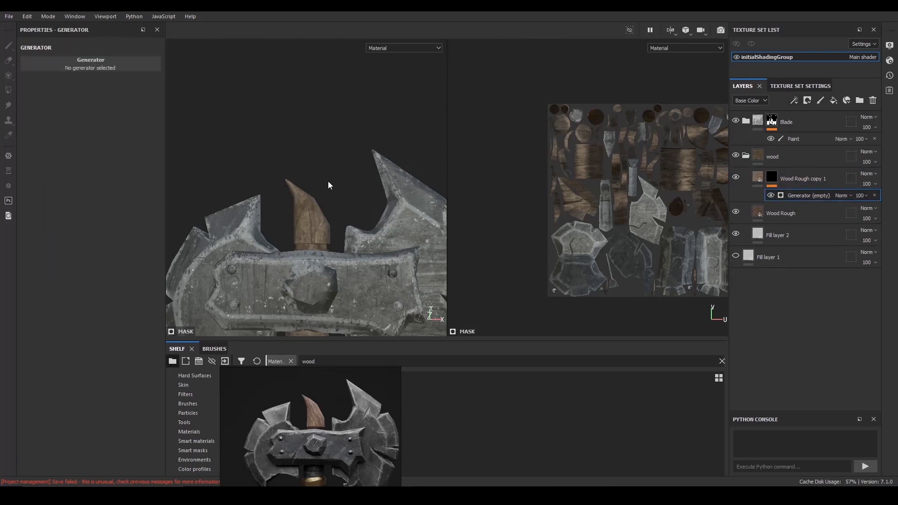
alt+drag(328, 172, 328, 201)
click(735, 176)
click(735, 176)
mouse_move(227, 154)
alt+mouse_down()
mouse_move(243, 162)
mouse_move(235, 156)
alt+mouse_up()
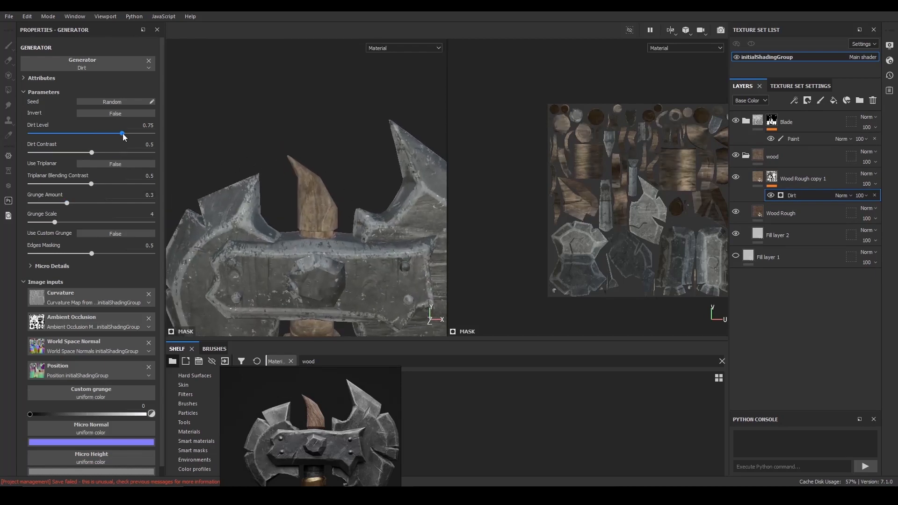
- Set the Dirt generator's Dirt Level to 0.42, Dirt Contrast to 0.71 and Grunge Amount to 0.59
drag(79, 134, 82, 133)
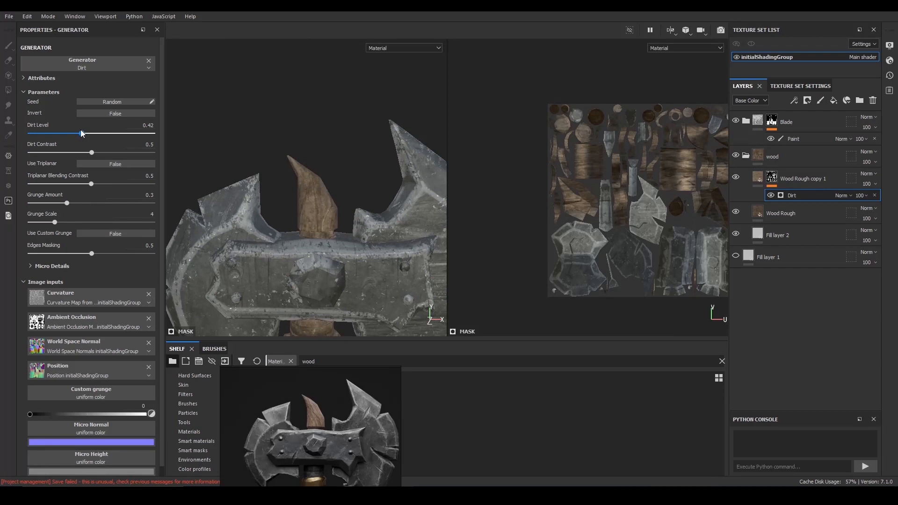
drag(132, 161, 118, 160)
mouse_move(96, 202)
mouse_down()
mouse_move(60, 201)
mouse_move(103, 202)
mouse_up()
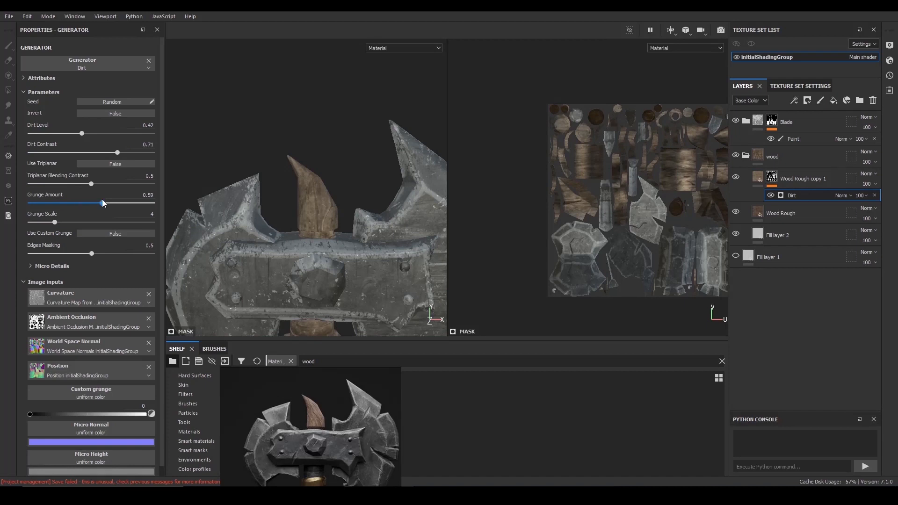
- Change the material colour of the Wood Rough copy 1 layer to a darker brown
click(745, 184)
click(111, 284)
drag(230, 349, 230, 359)
scroll(297, 172, down, 2)
alt+drag(297, 172, 341, 217)
scroll(341, 217, down, 2)
scroll(341, 217, up, 2)
- Set the Dirt generator's Edges Masking to 0.66 and its Grunge Amount to 0.67
click(772, 177)
click(792, 199)
drag(93, 252, 111, 254)
alt+drag(275, 219, 274, 190)
scroll(266, 170, up, 2)
scroll(268, 180, down, 1)
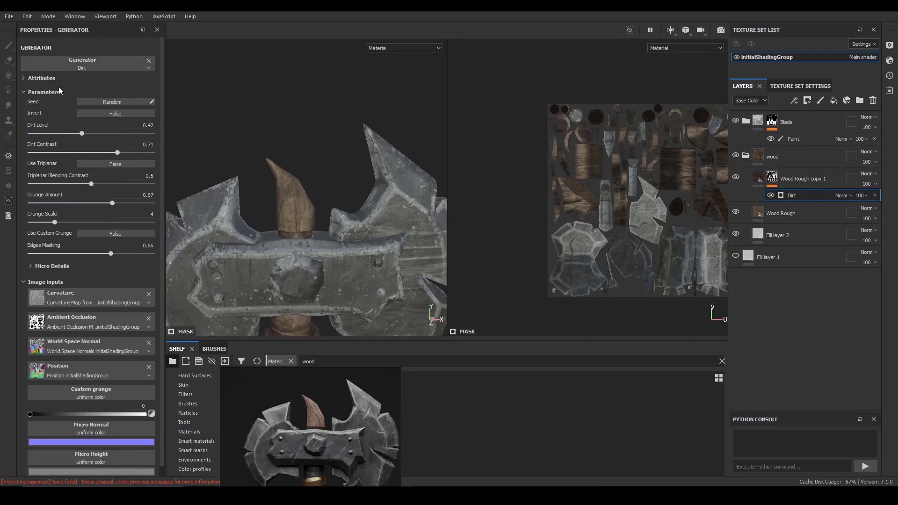
- Set the Dirt generator's Triplanar Blending Contrast to 0.49, Dirt Level to 0.56 and Dirt Contrast to 0.79
drag(86, 182, 85, 182)
scroll(304, 192, up, 1)
drag(94, 133, 99, 134)
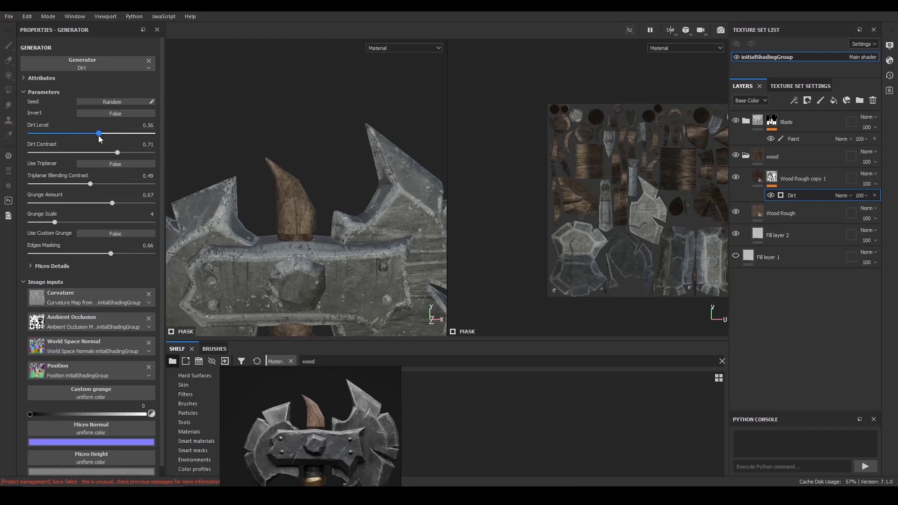
alt+drag(301, 165, 297, 183)
scroll(297, 184, up, 1)
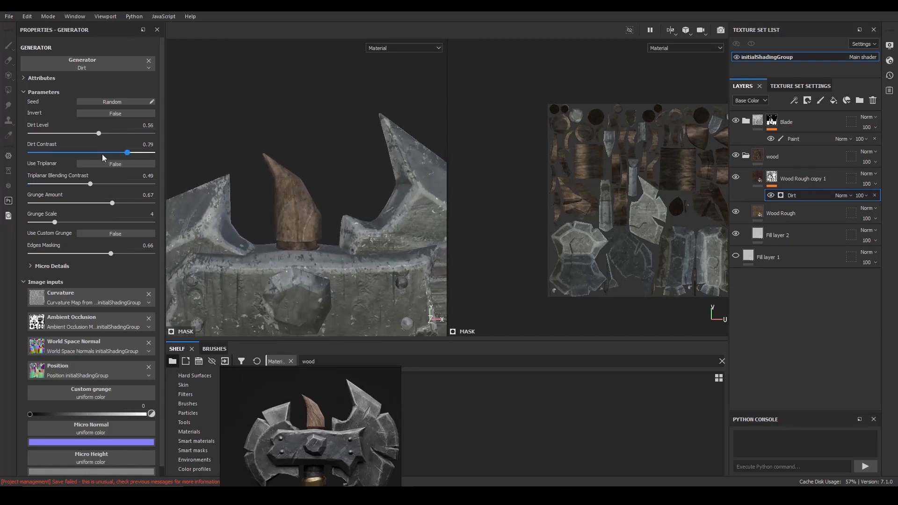
click(128, 152)
- Display only the Base Color channel and compare the wood on the axe with the handle in the reference image
alt+drag(246, 134, 305, 188)
alt+right_drag(305, 188, 329, 180)
key(c)
alt+middle_drag(330, 181, 330, 164)
alt+right_drag(330, 165, 323, 157)
right_drag(312, 411, 227, 373)
scroll(224, 269, down, 4)
scroll(224, 288, up, 3)
scroll(223, 288, down, 3)
scroll(231, 277, up, 3)
mouse_move(362, 189)
alt+mouse_down()
mouse_move(332, 188)
mouse_move(360, 193)
alt+mouse_up()
- Collapse the wood group and add a black mask with a paint effect to it
click(746, 156)
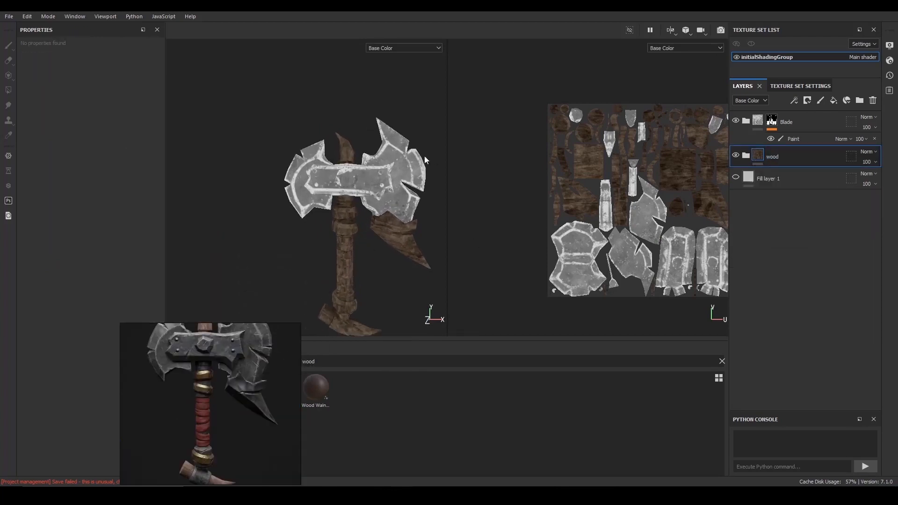
alt+right_drag(378, 155, 398, 162)
alt+middle_drag(398, 161, 387, 178)
click(808, 101)
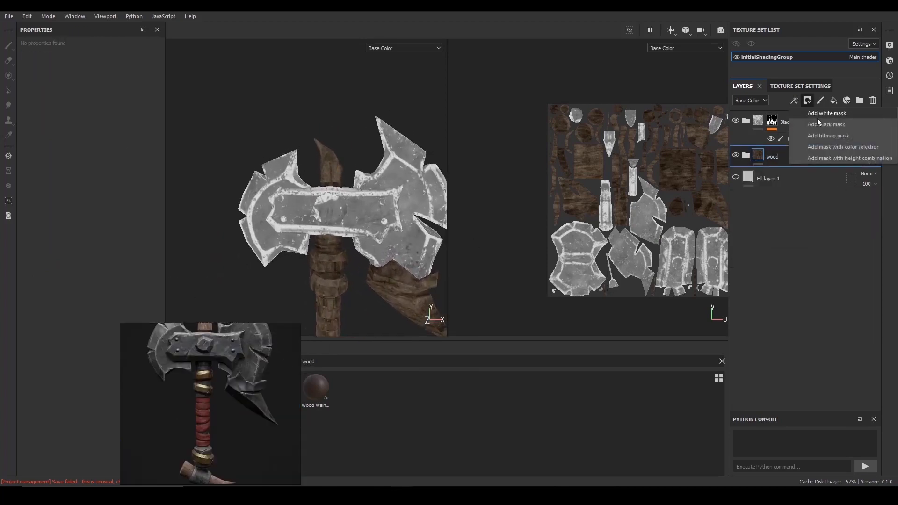
click(815, 125)
click(793, 100)
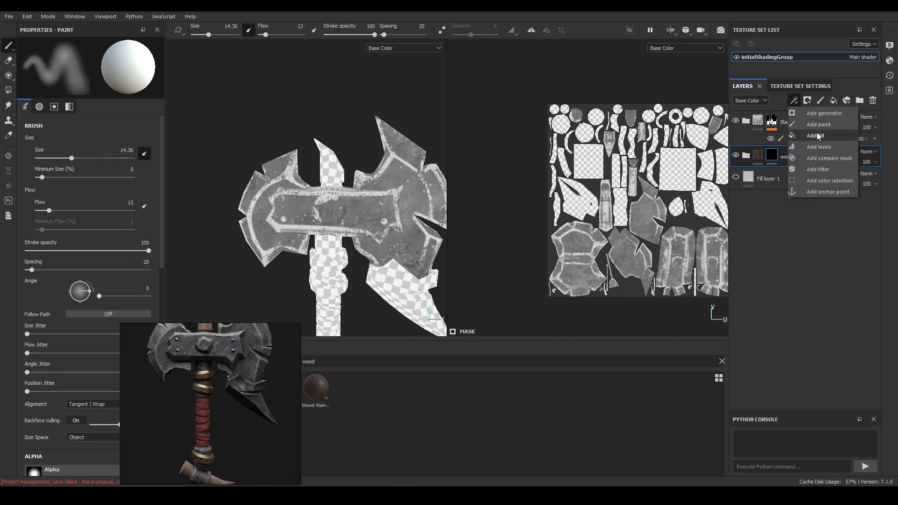
click(818, 127)
- Reveal the wood on the top horn and the curved piece at the handle's base using mesh-mode Polygon Fill
click(9, 90)
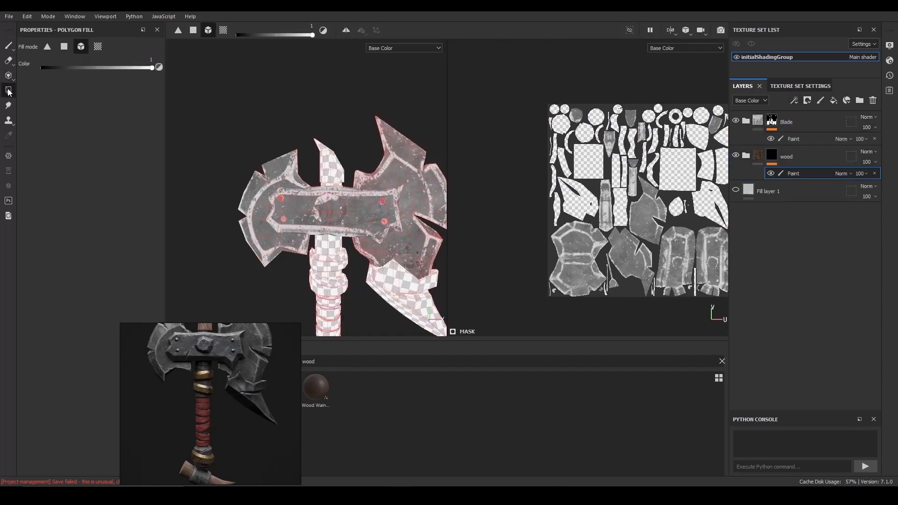
alt+right_drag(330, 170, 333, 165)
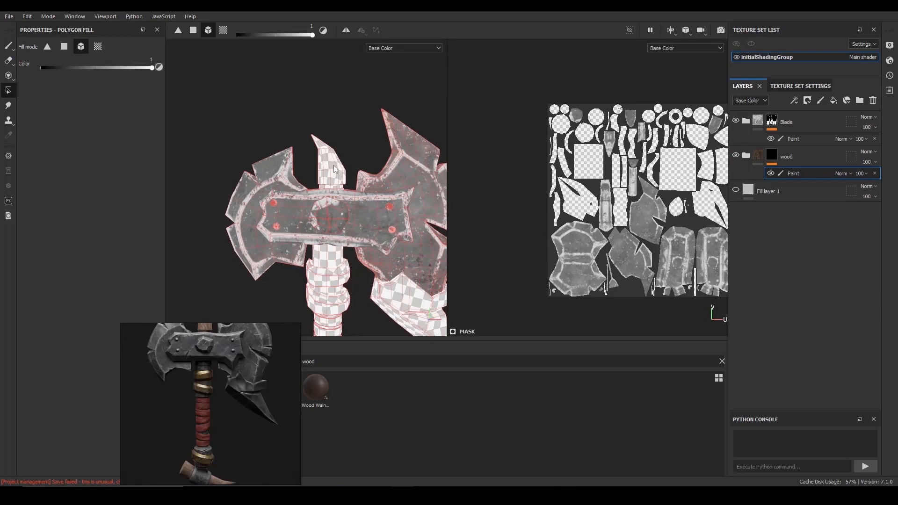
click(332, 164)
alt+right_drag(395, 200, 364, 234)
alt+middle_drag(365, 286, 376, 258)
click(377, 262)
alt+right_drag(331, 207, 374, 234)
alt+middle_drag(374, 262, 339, 216)
alt+right_drag(348, 238, 397, 275)
alt+middle_drag(398, 275, 354, 235)
alt+right_drag(354, 236, 392, 267)
- Remove the collar around the handle's base from the wood mask using Polygon Fill in UV chunk mode with colour 0
click(98, 47)
alt+right_drag(351, 189, 370, 159)
key(x)
click(321, 234)
alt+middle_drag(369, 158, 374, 202)
alt+right_drag(375, 202, 362, 154)
alt+middle_drag(362, 154, 365, 220)
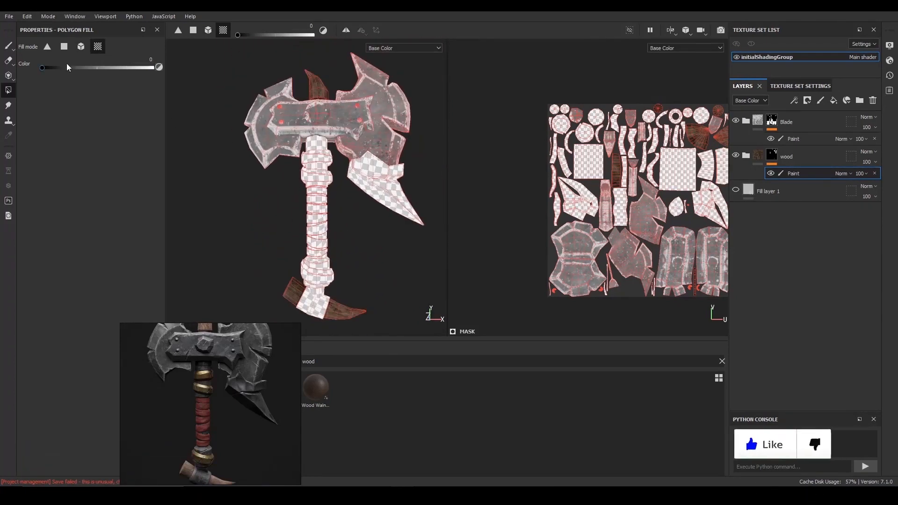
- Switch back to the Paint tool and Material view, and compare the masked wood with the full reference axe
click(8, 46)
alt+drag(374, 206, 381, 199)
alt+right_drag(381, 198, 370, 180)
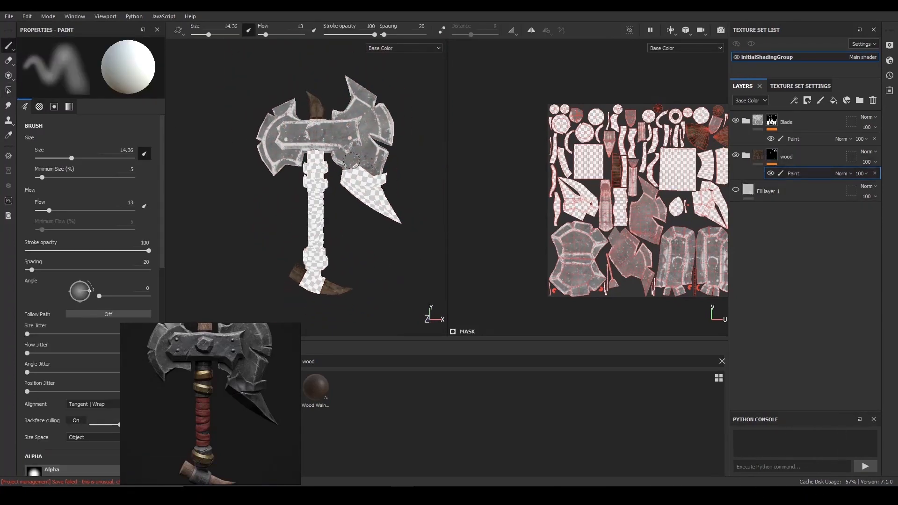
key(m)
alt+drag(397, 189, 377, 161)
alt+middle_drag(377, 140, 383, 174)
alt+right_drag(384, 164, 395, 178)
alt+drag(397, 178, 392, 167)
alt+middle_drag(386, 154, 382, 215)
mouse_move(381, 201)
alt+right_down()
mouse_move(390, 220)
mouse_move(369, 195)
alt+right_up()
scroll(267, 391, down, 5)
middle_drag(262, 369, 193, 385)
mouse_move(339, 219)
alt+right_down()
mouse_move(340, 185)
mouse_move(348, 198)
alt+right_up()
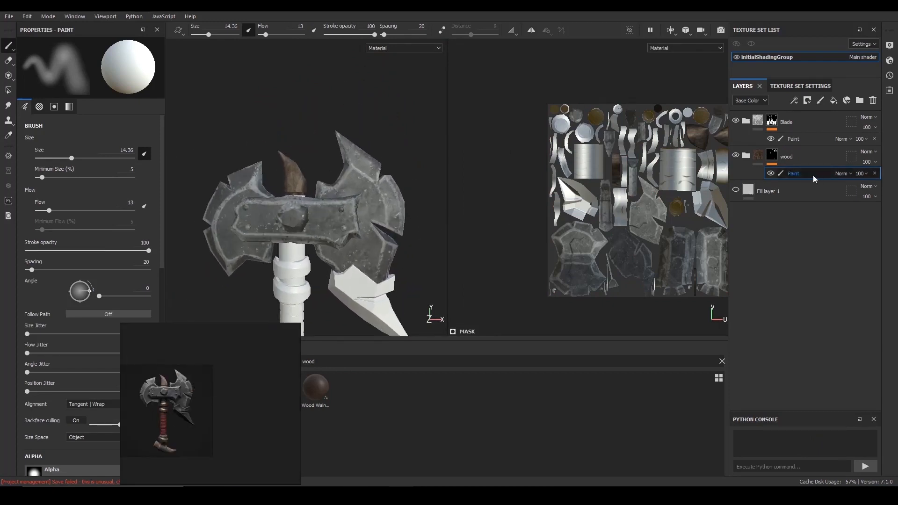
- Expand the wood group and fine-tune the brightness of the lower Wood Rough layer's brown colour
click(754, 160)
click(746, 155)
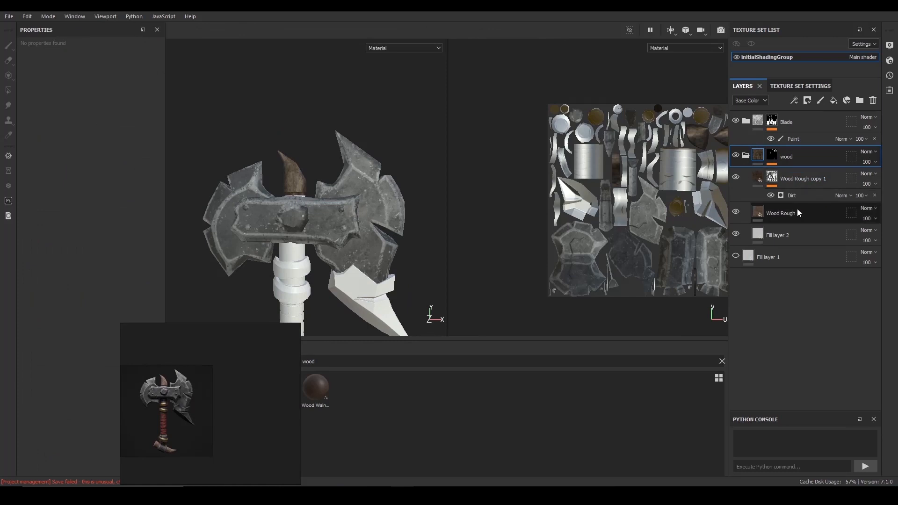
click(780, 213)
click(105, 284)
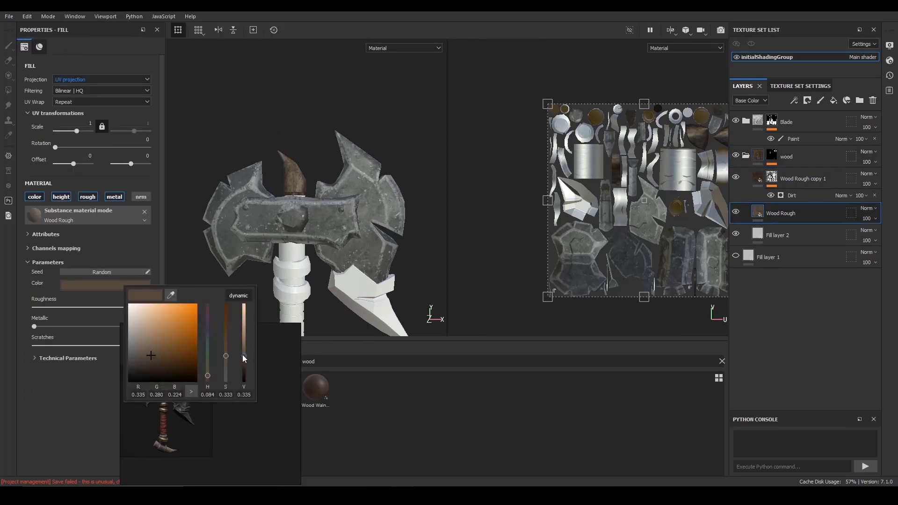
drag(242, 354, 243, 353)
alt+right_drag(318, 206, 340, 209)
click(125, 287)
drag(242, 352, 243, 357)
alt+drag(289, 243, 309, 243)
- Compare the horn and handle-base wood on the whole axe with the reference image
scroll(323, 234, down, 2)
right_drag(232, 407, 122, 400)
scroll(125, 394, up, 4)
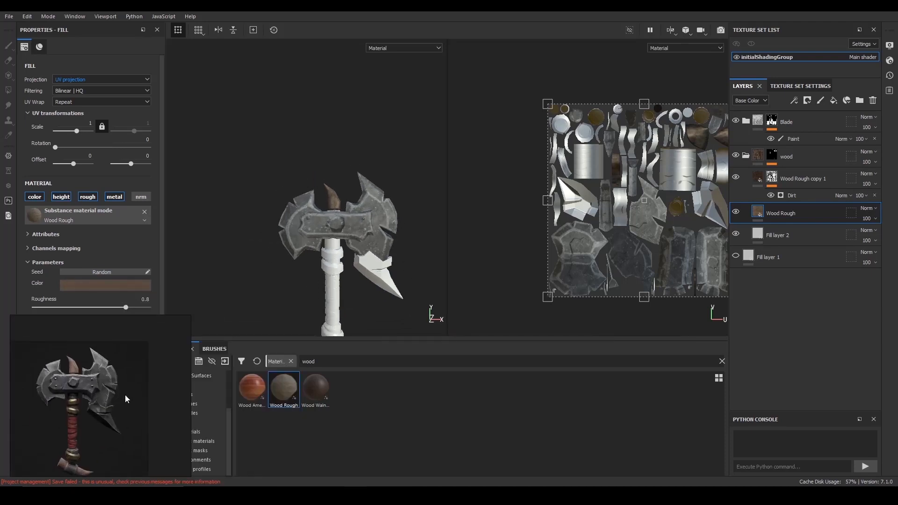
scroll(330, 201, down, 1)
alt+right_drag(331, 203, 346, 248)
alt+middle_drag(346, 247, 358, 226)
scroll(73, 397, up, 5)
scroll(81, 390, down, 4)
alt+drag(377, 227, 416, 261)
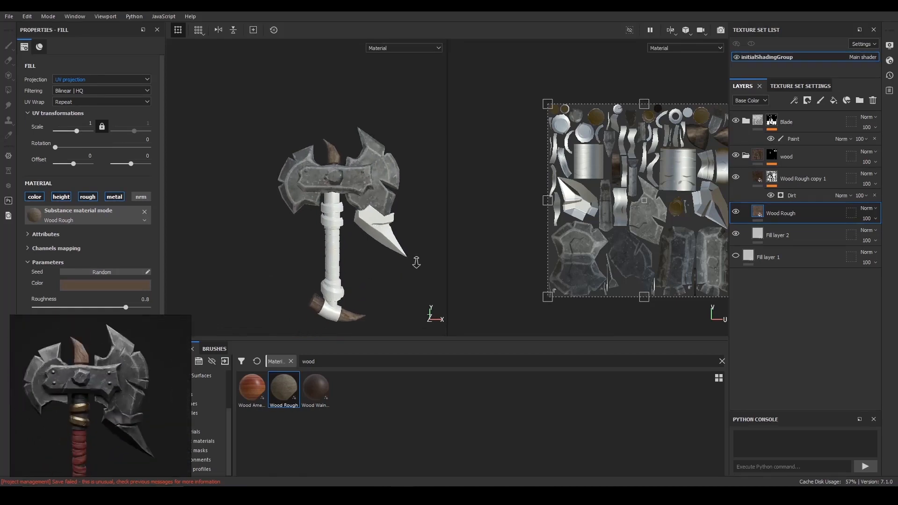
alt+right_drag(415, 262, 551, 199)
- Expand the Blade group and fill the upper handle core into its painted mask using mesh-mode Polygon Fill
click(758, 123)
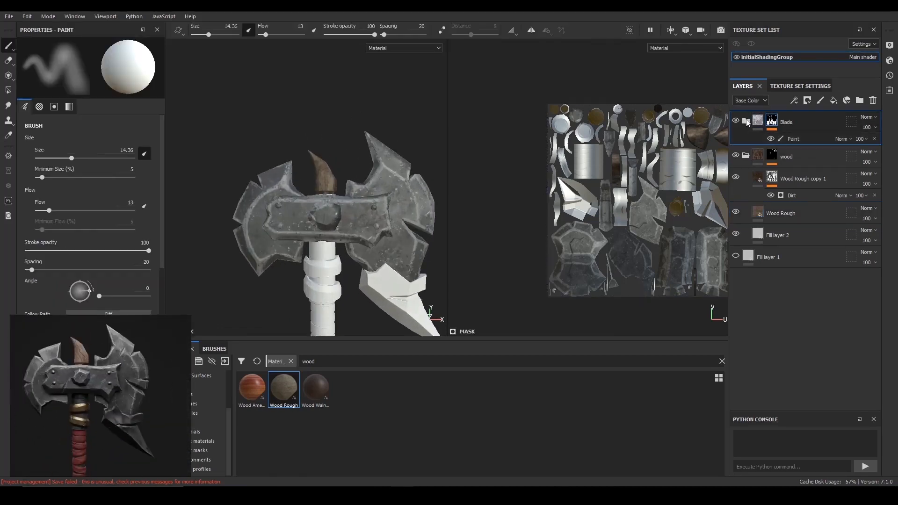
click(794, 139)
click(745, 121)
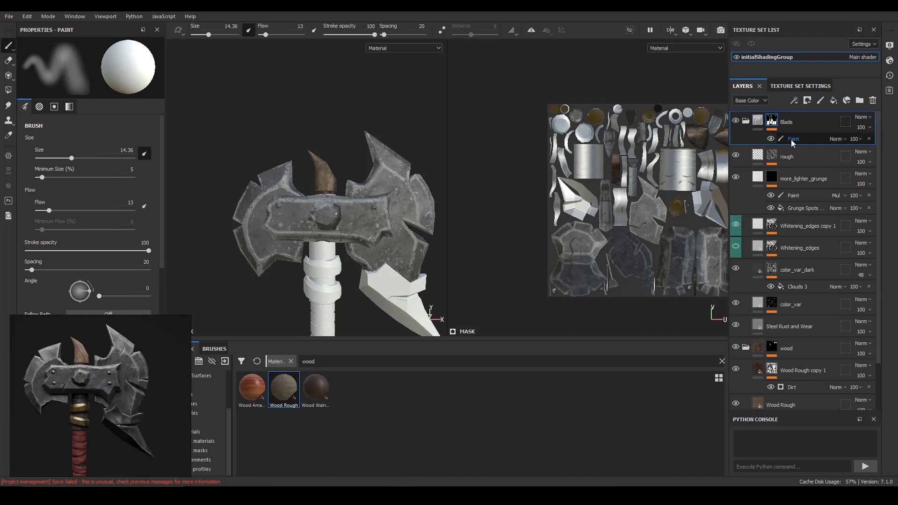
click(8, 90)
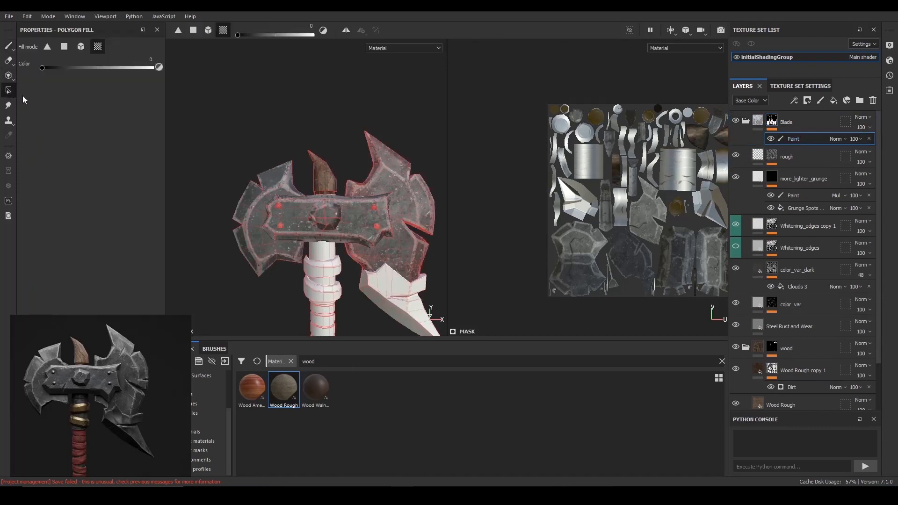
click(79, 47)
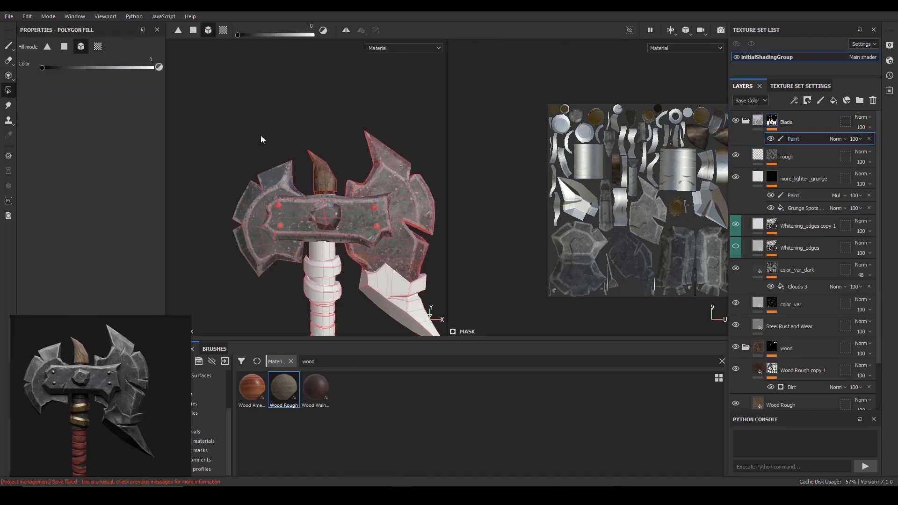
alt+middle_drag(308, 153, 298, 136)
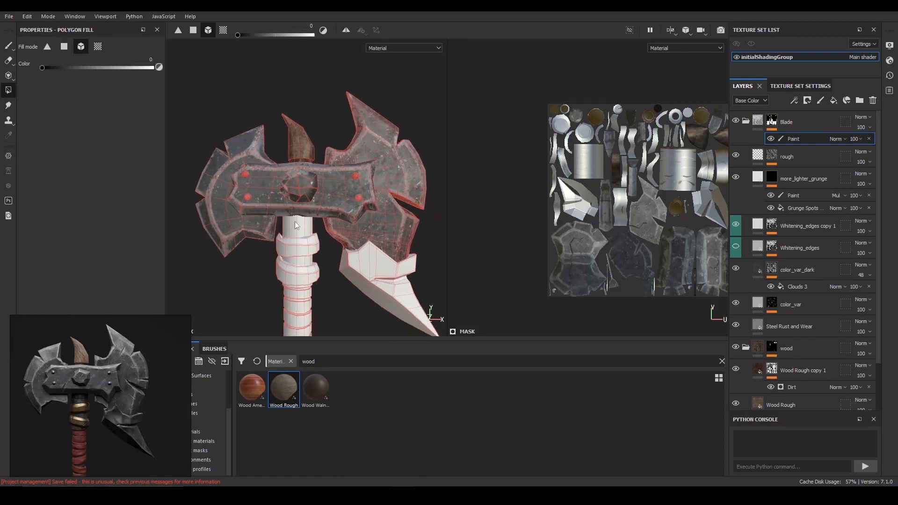
alt+right_drag(368, 226, 386, 232)
alt+middle_drag(387, 232, 390, 197)
alt+right_drag(390, 197, 322, 186)
click(341, 188)
alt+middle_drag(321, 186, 323, 153)
- Fill the handle core sections above and below the lower ring into the Blade mask, following the reference image
right_drag(106, 376, 139, 298)
middle_drag(122, 360, 131, 301)
scroll(147, 292, up, 3)
scroll(132, 301, up, 2)
scroll(142, 304, down, 1)
alt+right_drag(359, 262, 416, 302)
click(341, 263)
mouse_move(389, 271)
alt+right_down()
mouse_move(375, 263)
mouse_move(412, 285)
mouse_move(383, 261)
alt+right_up()
alt+middle_drag(323, 145, 335, 251)
alt+right_drag(334, 251, 322, 238)
alt+drag(323, 243, 333, 245)
alt+right_drag(333, 280, 350, 304)
alt+middle_drag(349, 309, 350, 234)
alt+right_drag(350, 235, 368, 262)
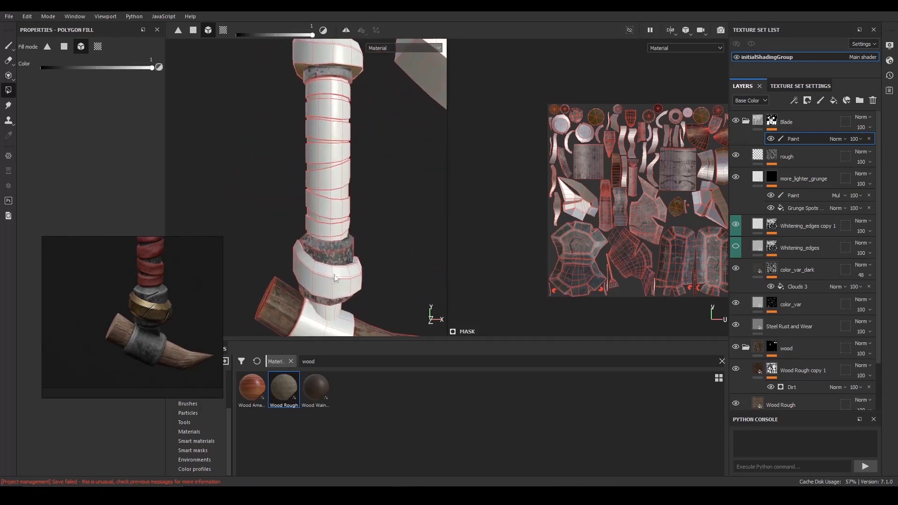
- Fill the metal collar at the handle's base into the Blade mask using Polygon Fill in UV chunk mode
alt+middle_drag(334, 274, 345, 245)
alt+right_drag(397, 243, 383, 233)
mouse_move(383, 232)
alt+mouse_down()
mouse_move(372, 225)
mouse_move(378, 242)
alt+mouse_up()
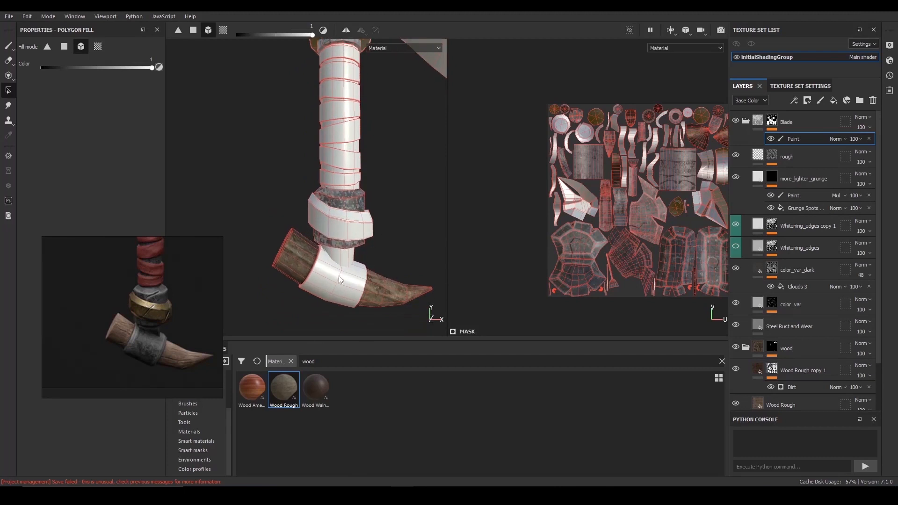
click(98, 46)
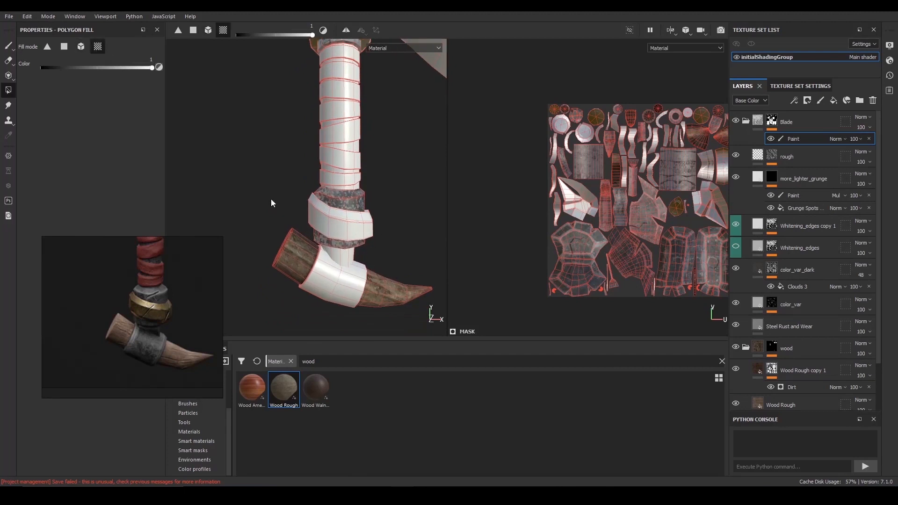
click(330, 271)
alt+drag(365, 276, 374, 262)
key(f)
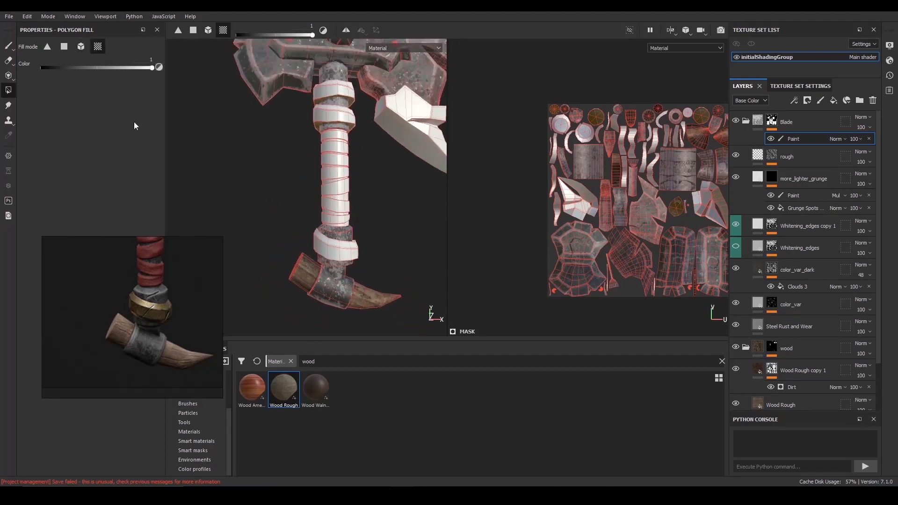
- Return to the Paint tool and inspect the metal sections on the handle and axe head from several angles
key(1)
alt+drag(363, 195, 328, 136)
alt+middle_drag(327, 136, 339, 152)
alt+right_drag(340, 152, 393, 241)
alt+right_drag(388, 209, 374, 180)
alt+drag(374, 180, 374, 203)
alt+right_drag(374, 203, 407, 256)
alt+middle_drag(407, 256, 355, 247)
alt+right_drag(356, 247, 339, 220)
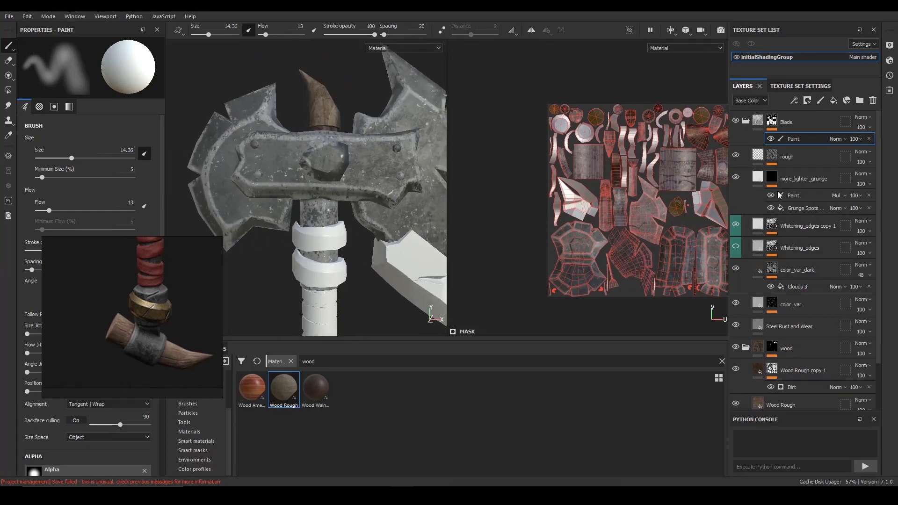
- Toggle the more_lighter_grunge and Whitening_edges copy 1 layers to compare their effect, and inspect the Whitening_edges copy 1 mask
click(735, 178)
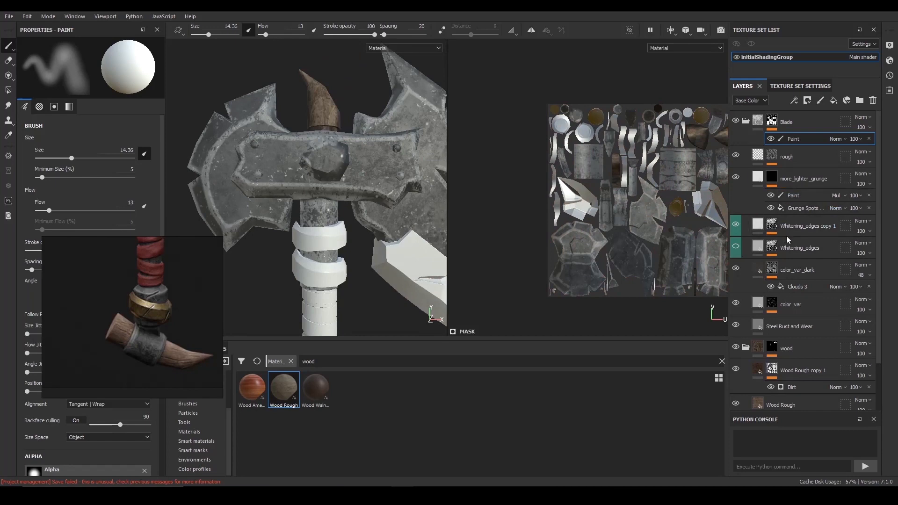
click(735, 226)
click(736, 226)
click(736, 226)
click(736, 226)
click(758, 226)
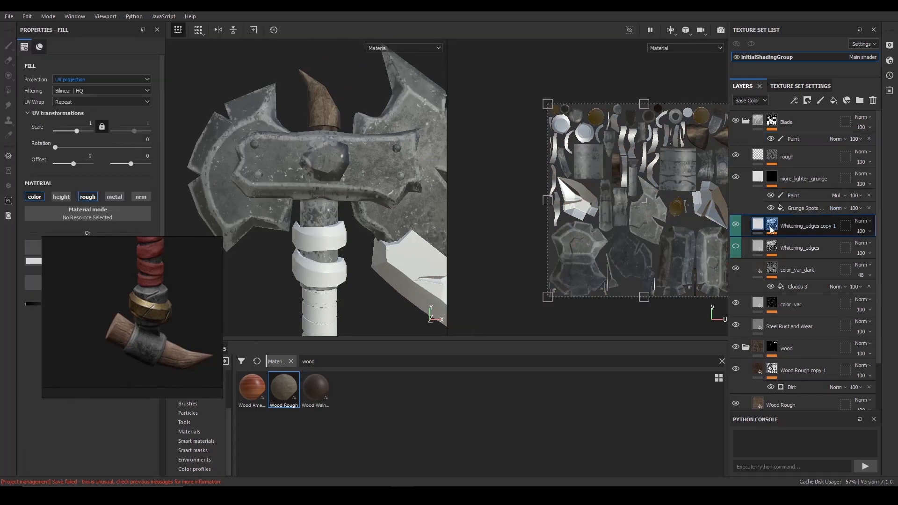
click(771, 226)
alt+click(772, 228)
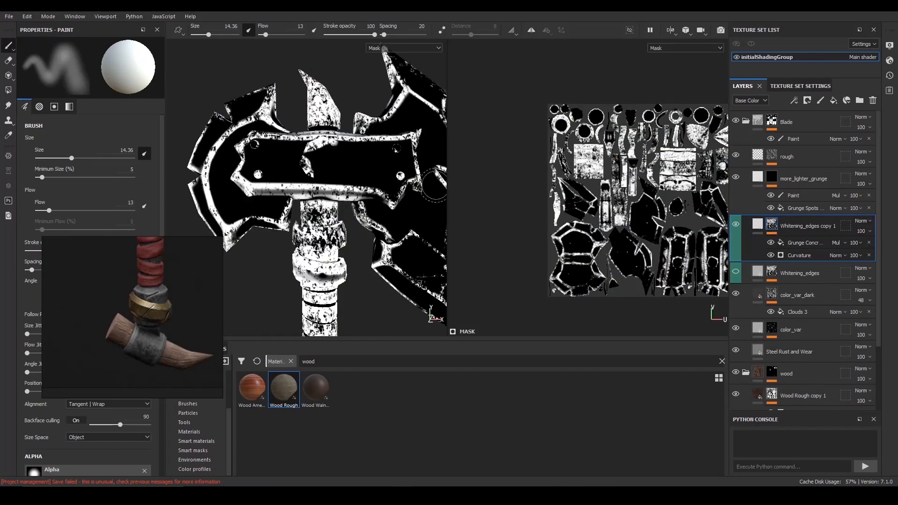
alt+right_drag(379, 164, 353, 157)
alt+drag(353, 156, 372, 152)
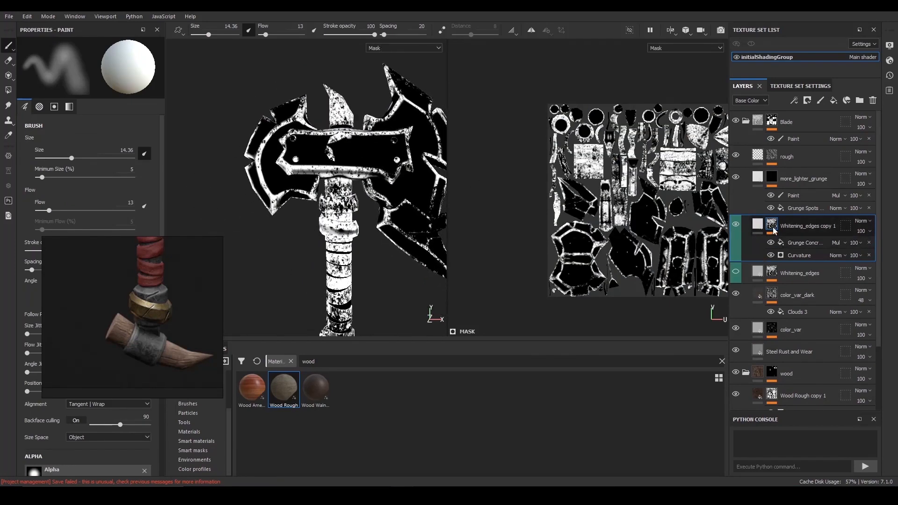
- Add a paint effect above the grunge and curvature effects in the Whitening_edges copy 1 mask
click(762, 226)
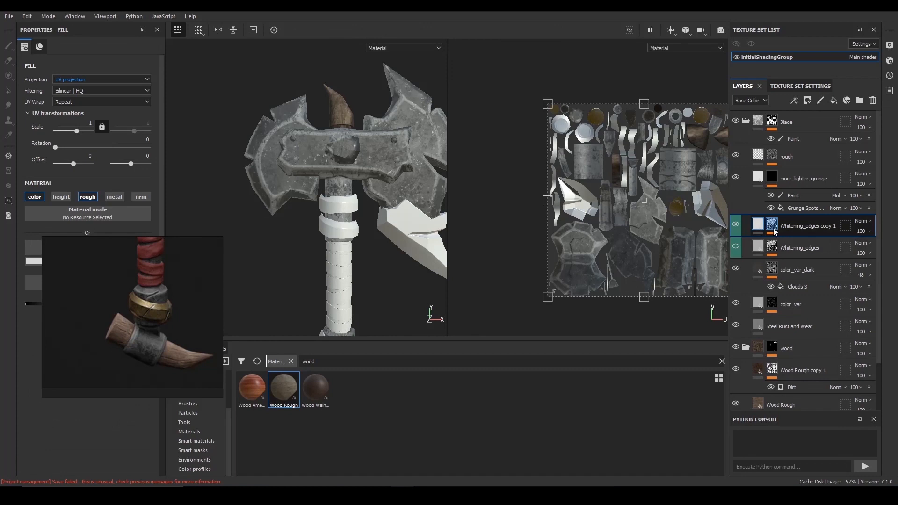
click(772, 227)
click(803, 242)
alt+drag(310, 127, 322, 131)
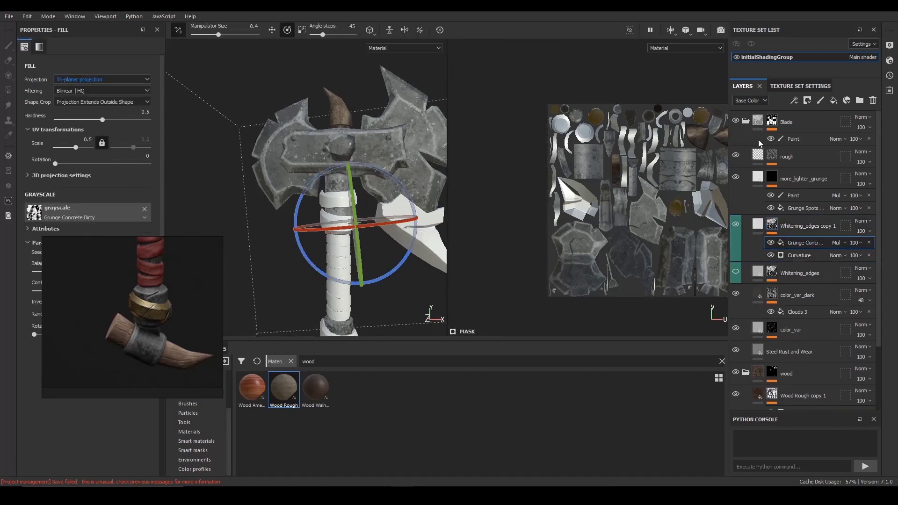
click(794, 100)
click(813, 125)
scroll(327, 187, up, 3)
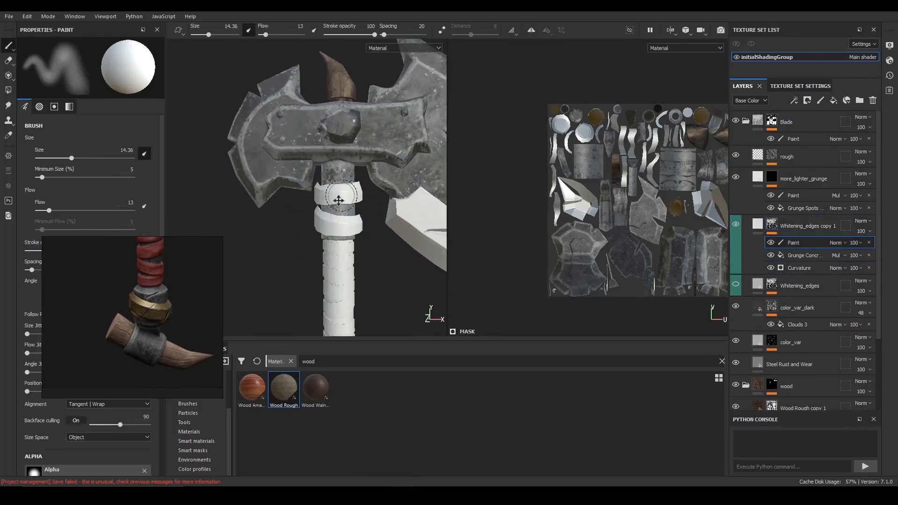
- Choose the Dirt 1 brush with black paint, and frame the axe head and upper handle in the reference image
click(213, 349)
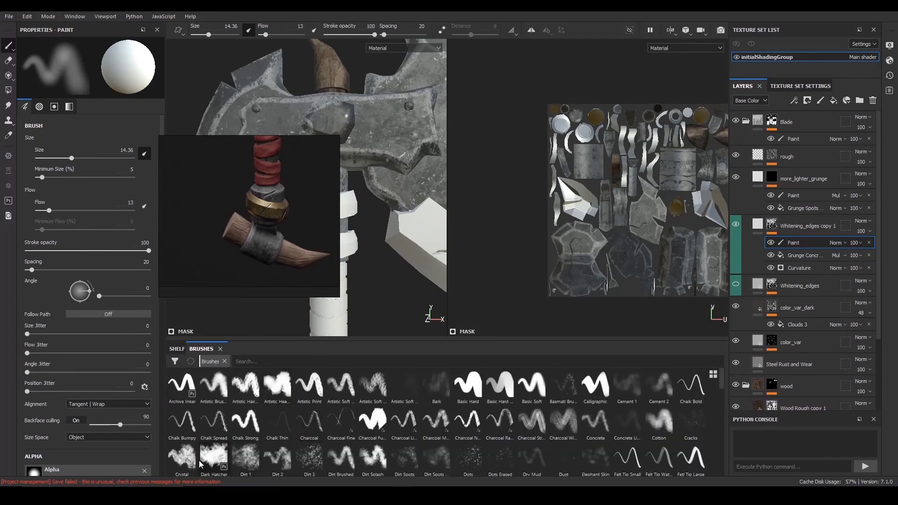
click(245, 462)
right_drag(265, 285, 183, 377)
scroll(334, 219, up, 3)
ctrl+right_drag(340, 235, 331, 234)
scroll(191, 283, down, 5)
middle_drag(194, 278, 189, 317)
scroll(190, 316, up, 5)
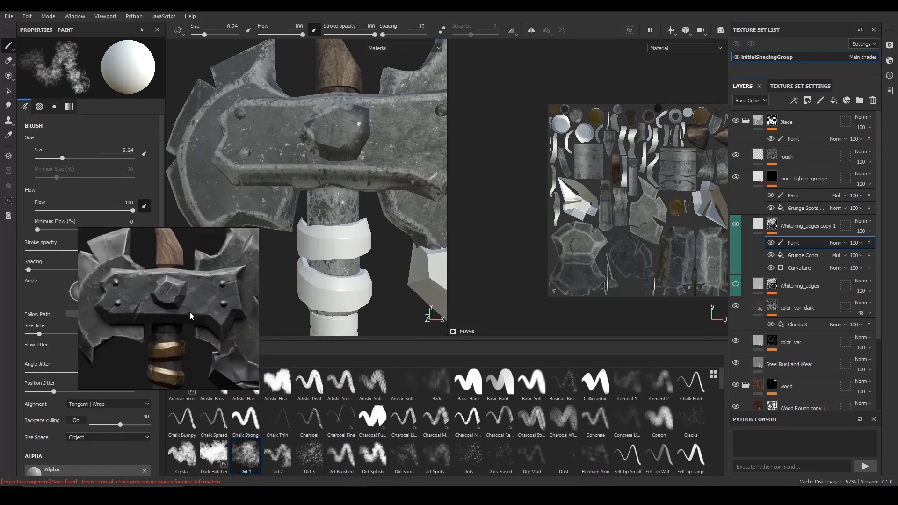
scroll(363, 229, up, 2)
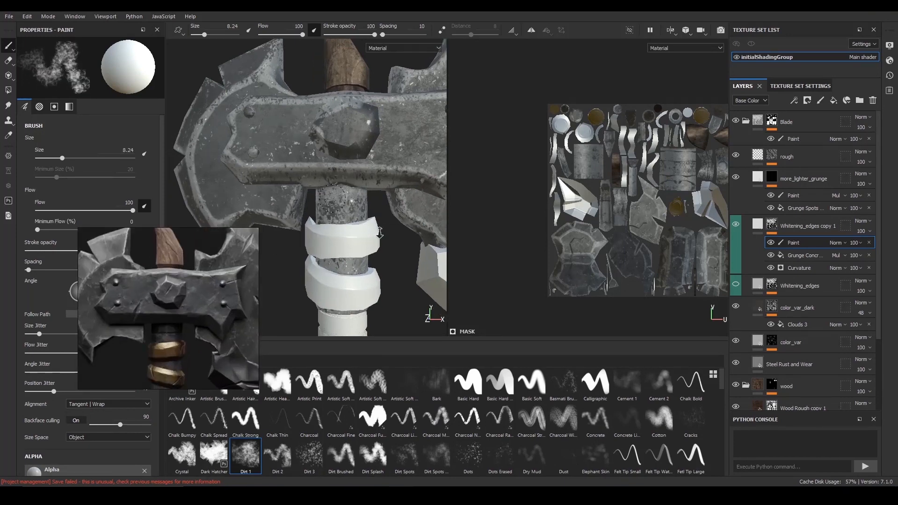
key(x)
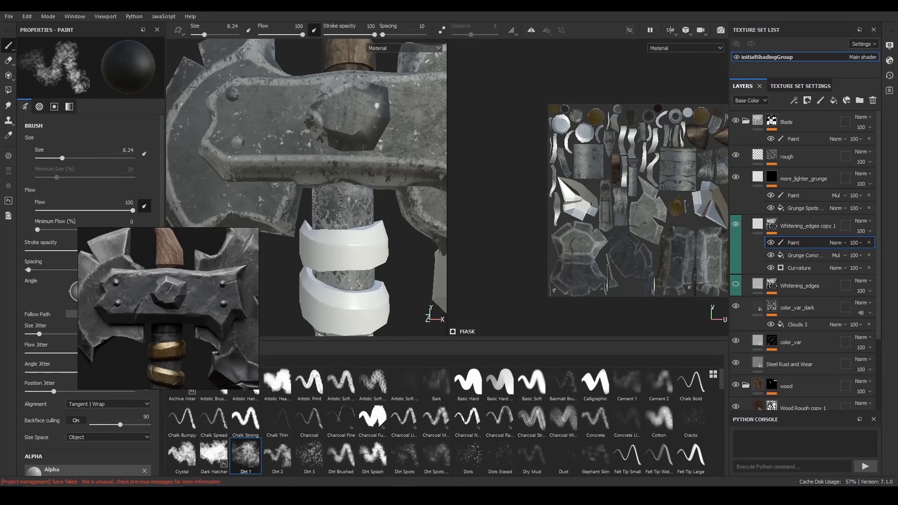
- Mask out excess whitening on the handle core below the axe head with black strokes, and rename the paint effect refining
mouse_move(332, 218)
alt+mouse_down()
mouse_move(332, 210)
mouse_move(349, 220)
mouse_move(347, 232)
mouse_move(355, 223)
mouse_move(282, 217)
mouse_move(374, 239)
mouse_move(345, 249)
mouse_move(380, 239)
mouse_move(412, 261)
mouse_move(477, 236)
alt+mouse_up()
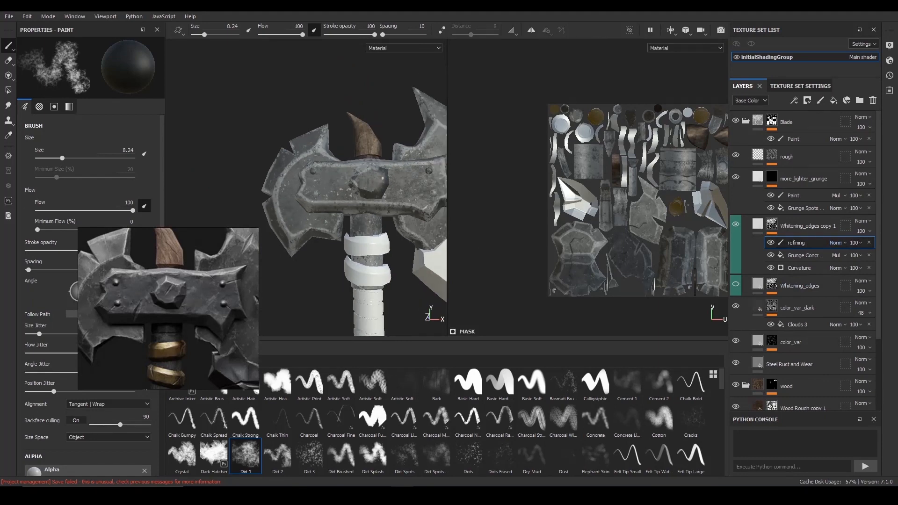
alt+right_drag(290, 234, 322, 234)
alt+middle_drag(323, 262, 280, 206)
alt+drag(267, 213, 261, 206)
alt+right_drag(261, 206, 346, 246)
mouse_move(347, 246)
alt+mouse_down()
mouse_move(341, 238)
mouse_move(356, 233)
mouse_move(327, 243)
mouse_move(299, 234)
mouse_move(327, 245)
mouse_move(316, 240)
mouse_move(350, 237)
mouse_move(323, 226)
mouse_move(395, 235)
mouse_move(346, 236)
mouse_move(421, 237)
mouse_move(402, 234)
mouse_move(362, 255)
mouse_move(318, 243)
mouse_move(294, 217)
mouse_move(347, 256)
mouse_move(340, 251)
alt+mouse_up()
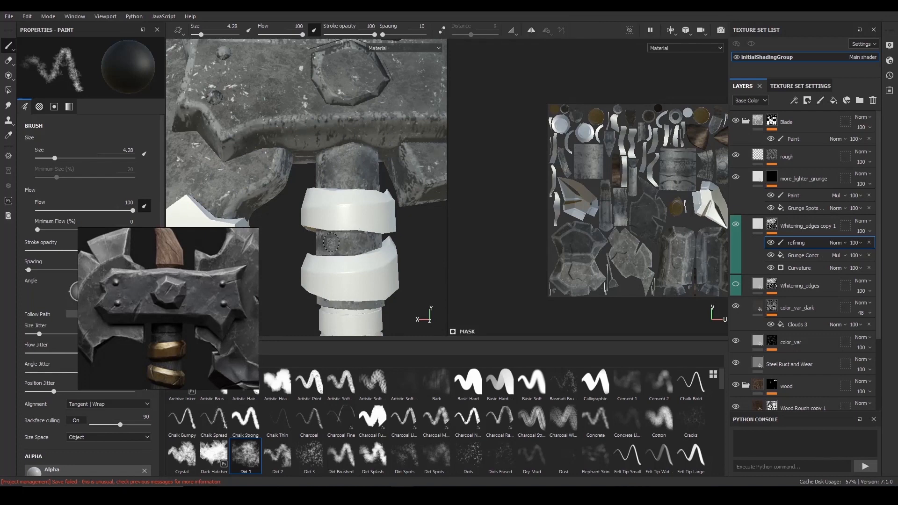
- Mask out whitening all around the core between the two upper rings using the Dirt 1 brush at size 4.28
alt+right_drag(384, 230, 374, 187)
alt+drag(374, 187, 290, 187)
shift+right_drag(356, 192, 422, 194)
alt+drag(422, 194, 409, 187)
alt+right_drag(383, 187, 398, 198)
alt+middle_drag(398, 187, 383, 201)
shift+right_drag(393, 202, 440, 204)
alt+middle_drag(397, 248, 397, 185)
alt+right_drag(374, 211, 402, 224)
alt+middle_drag(384, 280, 397, 182)
alt+drag(397, 210, 381, 243)
shift+right_drag(381, 246, 423, 248)
- Frame the handle base in the reference and paint black over the whitened metal collar above its ring, using sizes 2.15 and 4.28
scroll(200, 346, down, 5)
scroll(155, 255, up, 3)
middle_drag(199, 345, 185, 297)
scroll(184, 296, up, 4)
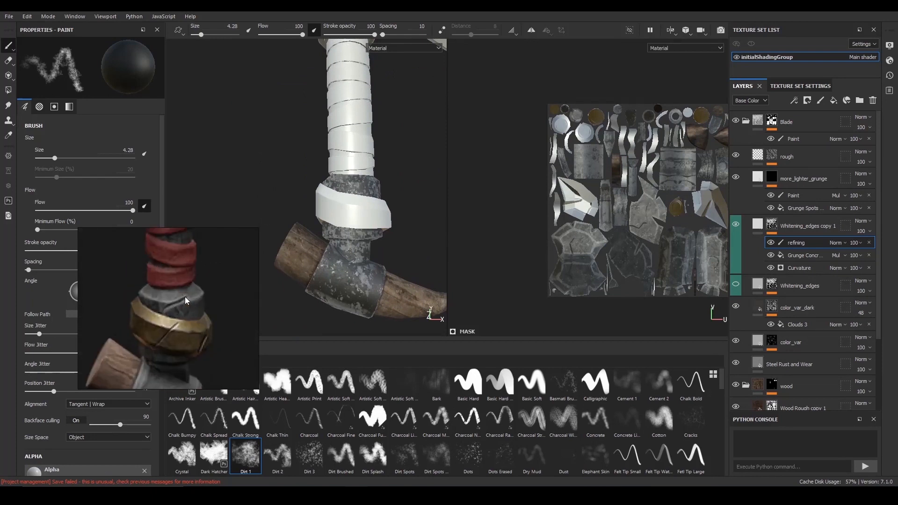
alt+drag(381, 189, 372, 220)
alt+middle_drag(373, 220, 376, 255)
alt+right_drag(386, 257, 435, 269)
alt+middle_drag(434, 264, 401, 257)
alt+drag(401, 257, 417, 255)
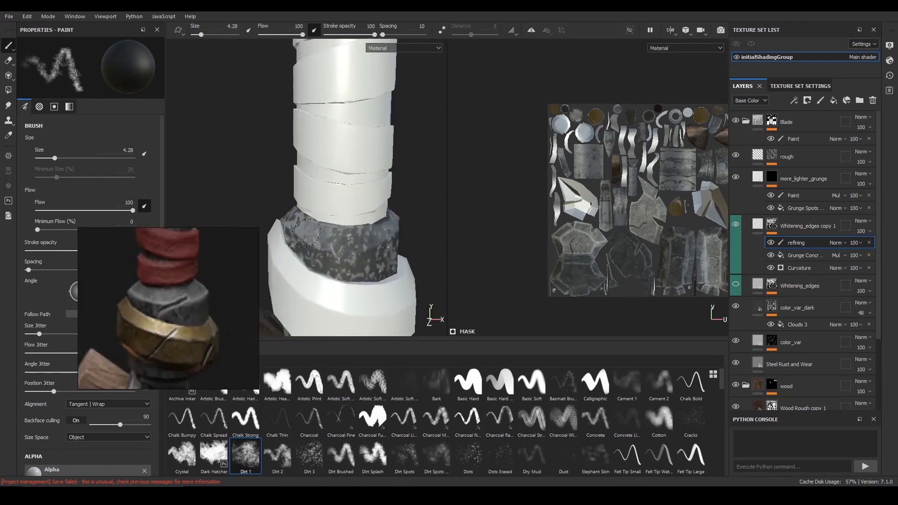
alt+drag(372, 242, 318, 234)
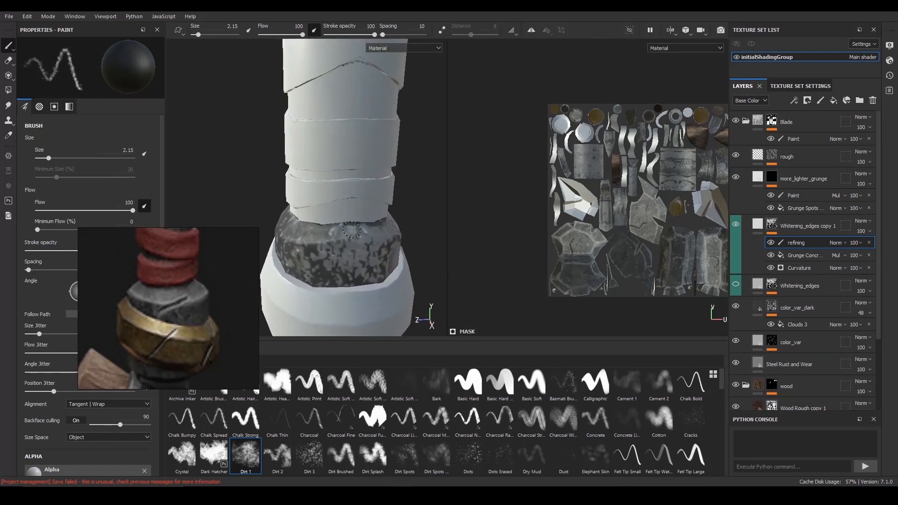
alt+drag(396, 242, 358, 235)
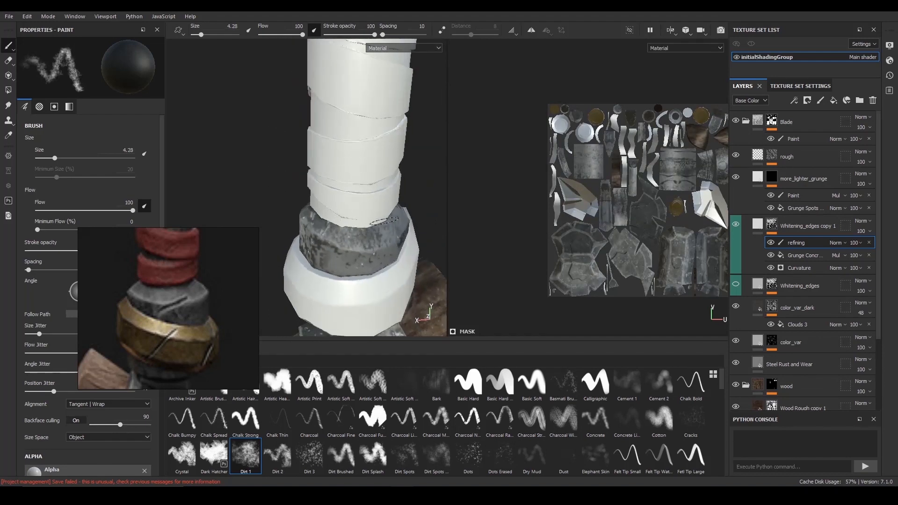
mouse_move(409, 205)
alt+mouse_down()
mouse_move(351, 202)
mouse_move(423, 225)
alt+mouse_up()
alt+drag(337, 236, 395, 246)
- Display the mask alone and refine the collar above the base ring with small black and white strokes
key(c)
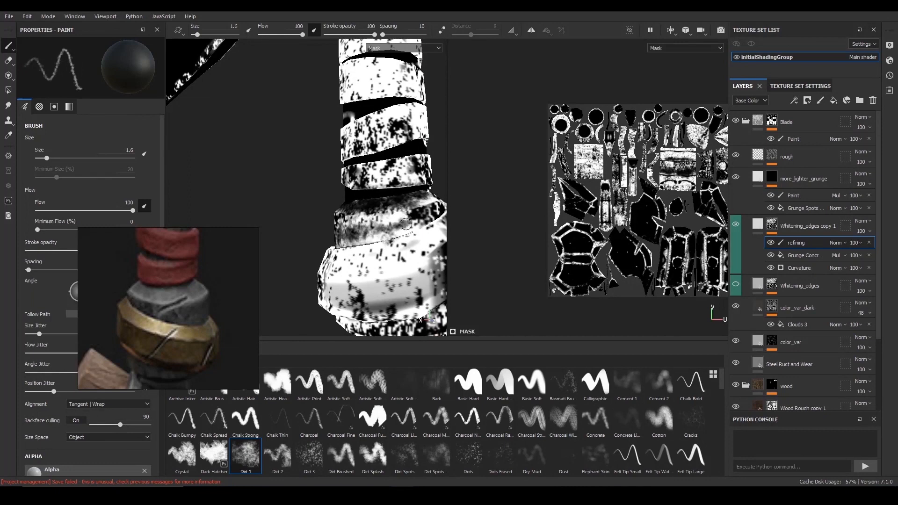
alt+drag(400, 239, 365, 242)
right_click(362, 248)
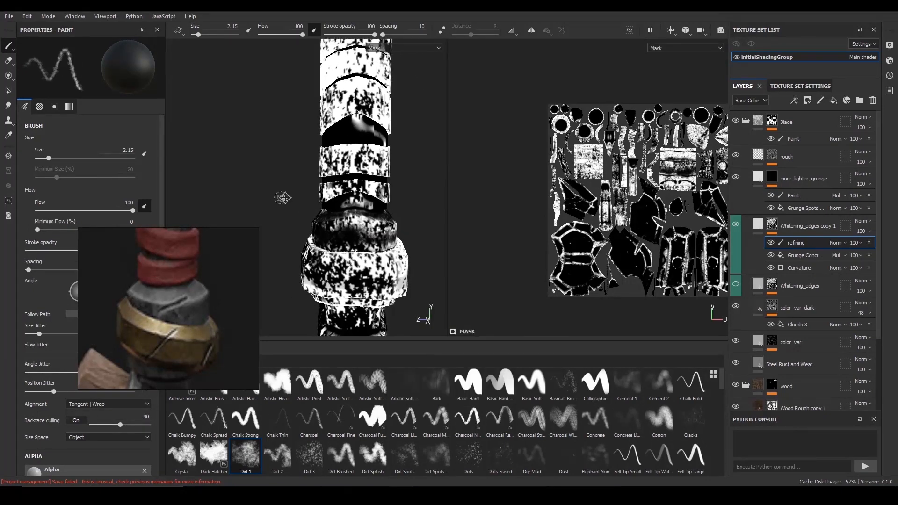
right_click(355, 241)
drag(380, 295, 386, 294)
mouse_move(323, 262)
mouse_down()
mouse_move(364, 247)
mouse_move(349, 246)
mouse_up()
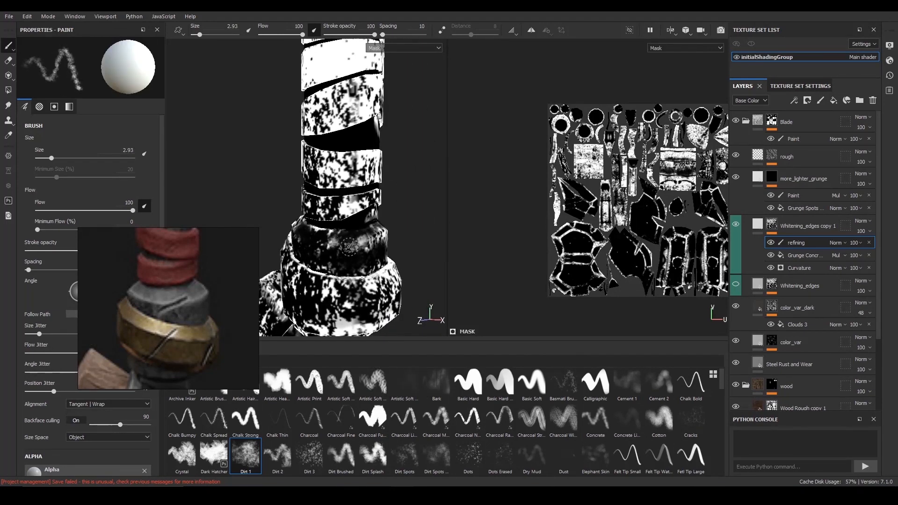
- Lower the brush flow to 52 and the size to 1.72, and paint soft white wear onto the collar's mask
drag(293, 36, 282, 36)
alt+right_drag(312, 289, 364, 300)
alt+drag(365, 300, 370, 301)
alt+drag(341, 227, 355, 240)
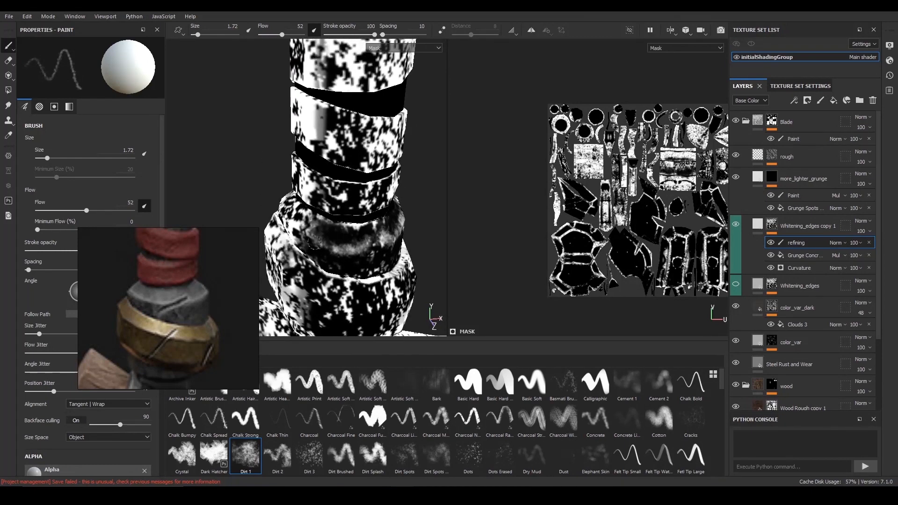
mouse_move(299, 231)
alt+mouse_down()
mouse_move(428, 219)
mouse_move(383, 203)
alt+mouse_up()
- Return to the material display and touch up the wear along the collar's lower edge above the base ring
key(m)
mouse_move(383, 203)
alt+right_down()
mouse_move(398, 273)
mouse_move(377, 239)
alt+right_up()
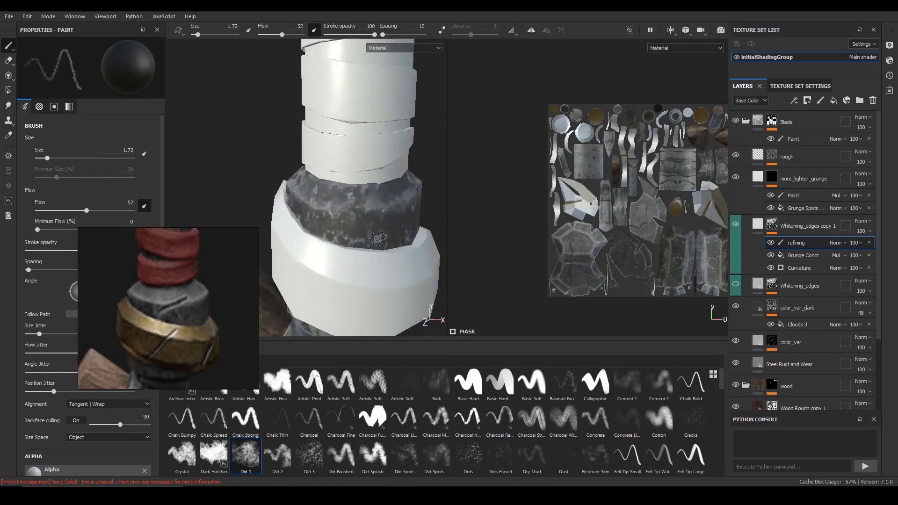
key(m)
key(m)
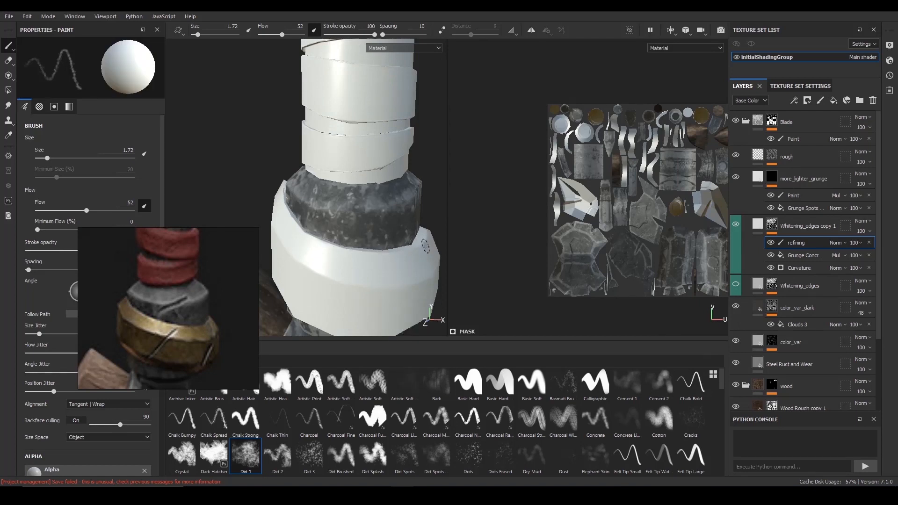
alt+right_drag(426, 245, 395, 248)
alt+drag(395, 247, 421, 224)
- Frame the horn clamp in the reference and paint black over the whitened metal rim just below the base ring
scroll(163, 328, down, 3)
middle_drag(166, 344, 162, 306)
alt+middle_drag(372, 211, 361, 213)
alt+right_drag(361, 213, 381, 209)
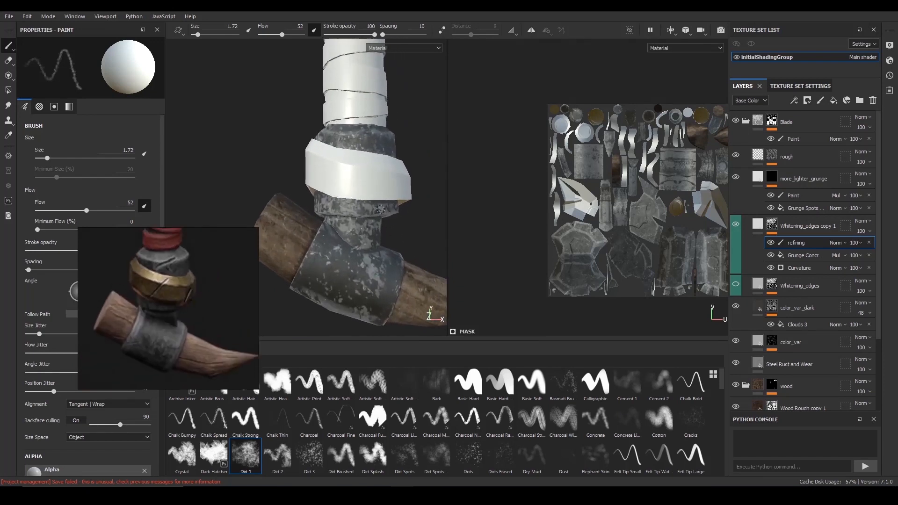
alt+drag(380, 209, 386, 209)
alt+right_drag(386, 208, 420, 213)
mouse_move(396, 287)
alt+right_down()
mouse_move(403, 283)
mouse_move(394, 248)
alt+right_up()
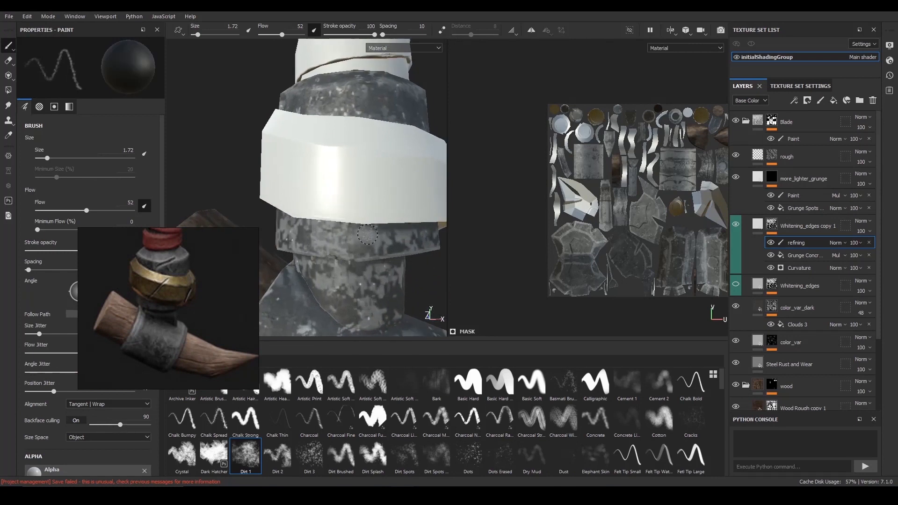
mouse_move(364, 242)
alt+mouse_down()
mouse_move(373, 238)
mouse_move(349, 230)
mouse_move(363, 211)
mouse_move(382, 256)
mouse_move(334, 220)
mouse_move(369, 244)
alt+mouse_up()
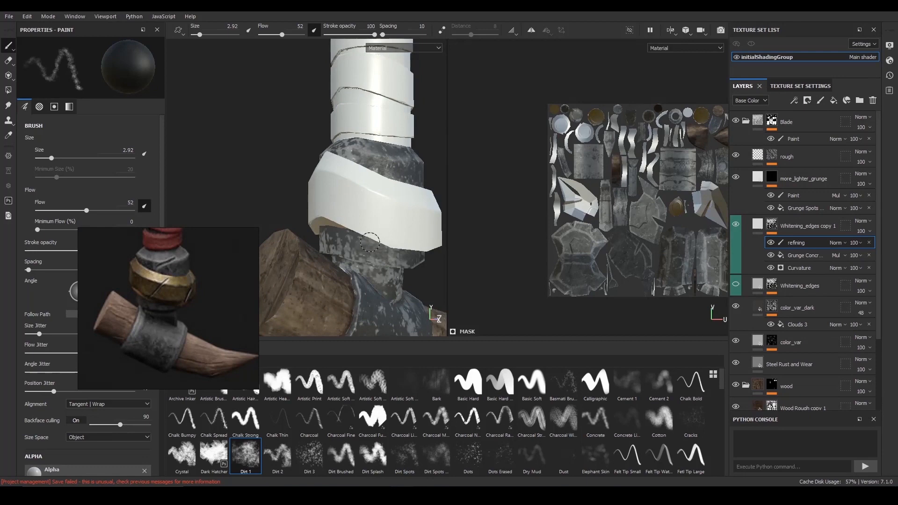
mouse_move(367, 228)
alt+mouse_down()
mouse_move(381, 174)
mouse_move(420, 220)
alt+mouse_up()
mouse_move(421, 220)
shift+right_down()
mouse_move(409, 209)
mouse_move(443, 211)
mouse_move(435, 213)
shift+right_up()
mouse_move(341, 213)
alt+mouse_down()
mouse_move(395, 241)
mouse_move(383, 252)
mouse_move(370, 229)
mouse_move(350, 214)
mouse_move(344, 220)
alt+mouse_up()
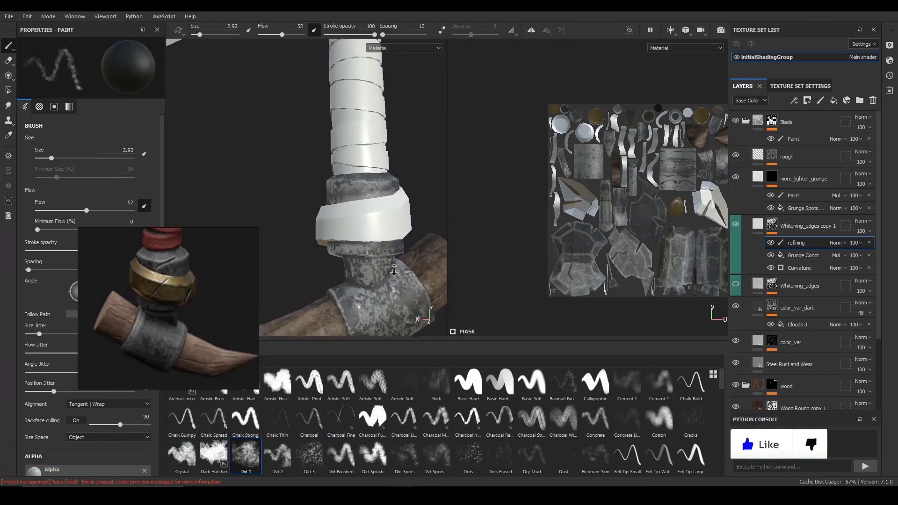
- Reduce the whitening around the back and underside of the rim below the base ring with size 2.92 black strokes
alt+drag(403, 234, 411, 229)
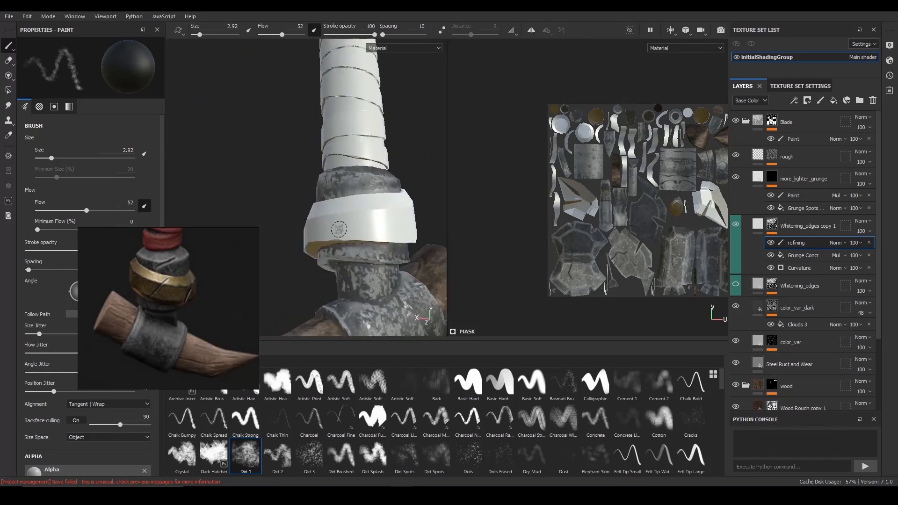
alt+drag(280, 207, 293, 211)
alt+right_drag(421, 276, 477, 299)
alt+middle_drag(477, 299, 424, 288)
shift+right_drag(420, 266, 370, 249)
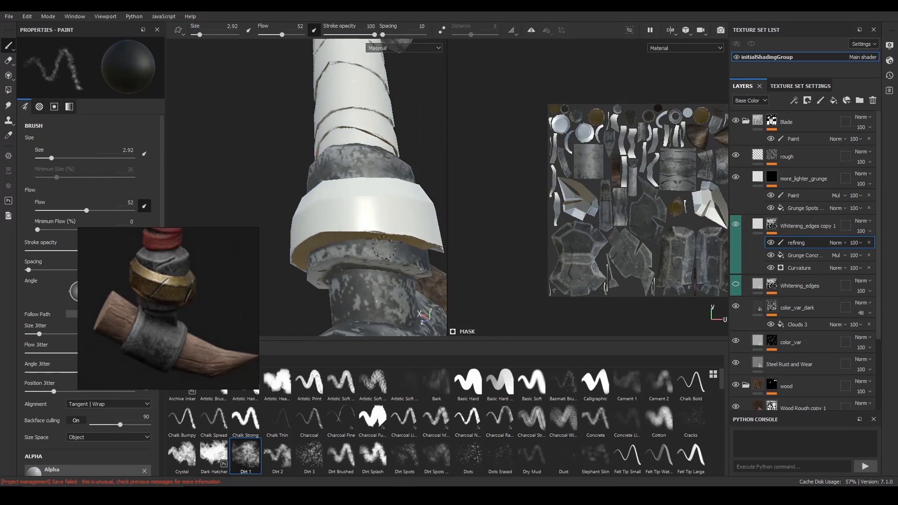
mouse_move(337, 248)
alt+mouse_down()
mouse_move(426, 278)
mouse_move(360, 213)
mouse_move(397, 229)
alt+mouse_up()
shift+right_drag(397, 229, 416, 234)
alt+drag(388, 230, 342, 215)
alt+right_drag(342, 216, 354, 219)
alt+middle_drag(354, 219, 379, 220)
mouse_move(380, 220)
alt+mouse_down()
mouse_move(374, 226)
mouse_move(369, 213)
alt+mouse_up()
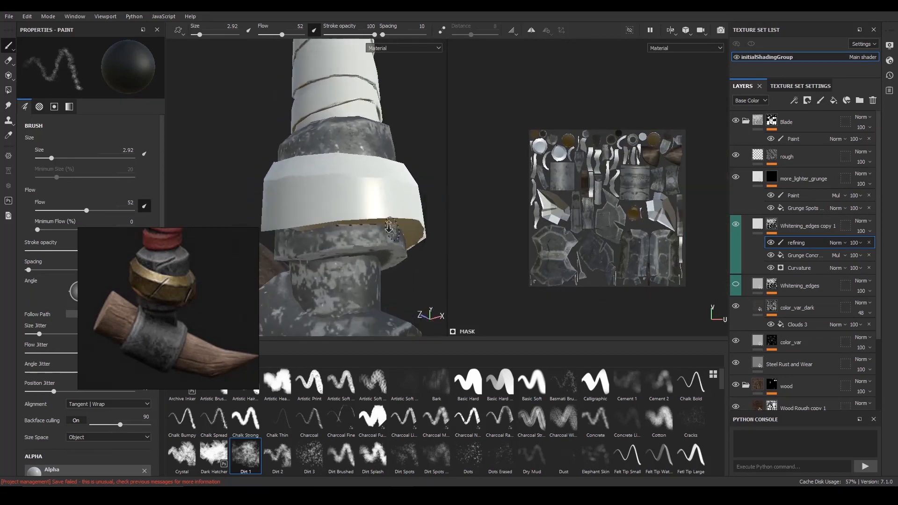
alt+right_drag(369, 212, 355, 229)
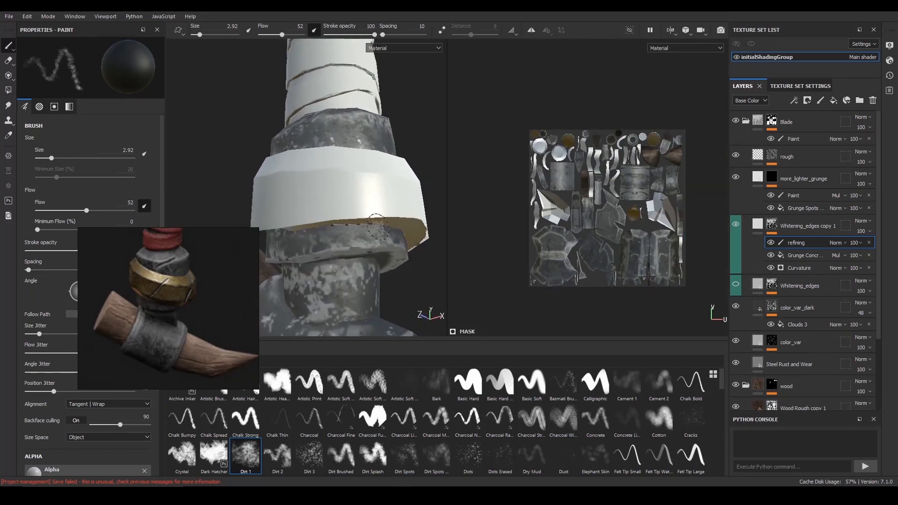
- Finish masking out the remaining whitening on the rim beneath the base ring, checking it from all sides
alt+right_drag(318, 238, 219, 164)
alt+drag(219, 164, 347, 195)
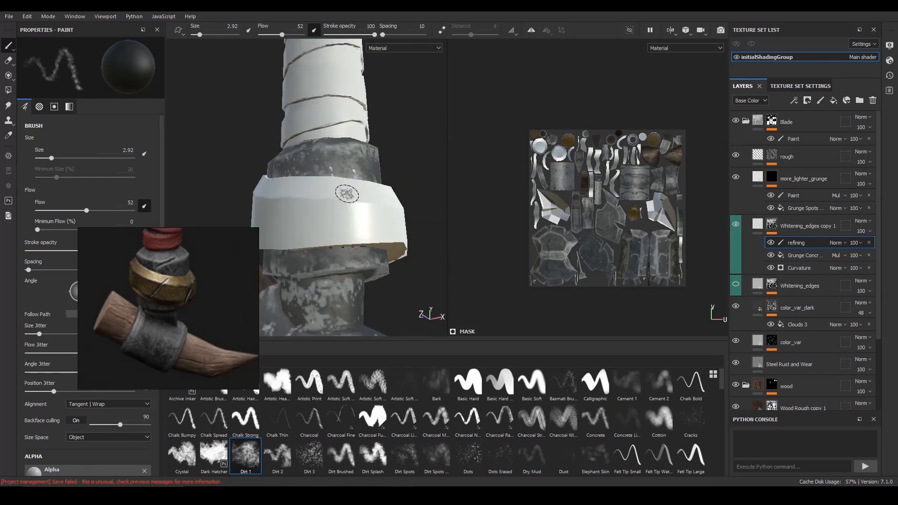
alt+right_drag(346, 194, 386, 270)
alt+right_drag(285, 284, 405, 187)
mouse_move(405, 187)
alt+mouse_down()
mouse_move(315, 174)
mouse_move(397, 179)
alt+mouse_up()
alt+right_drag(397, 178, 435, 180)
alt+middle_drag(449, 180, 396, 183)
alt+right_drag(395, 182, 355, 180)
alt+drag(355, 180, 409, 181)
alt+right_drag(370, 182, 442, 191)
alt+middle_drag(355, 192, 374, 162)
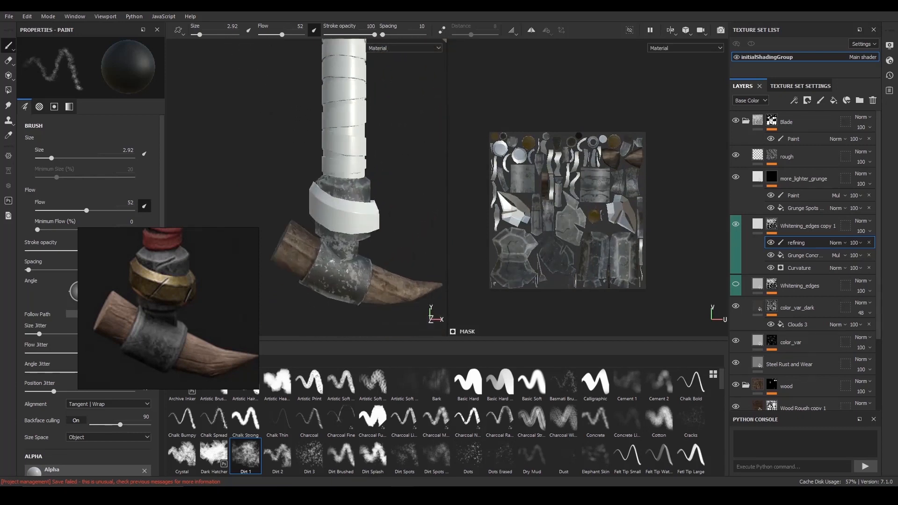
- Mask out whitening on the neck below the base ring and across the horn clamp with black strokes, enlarging the brush to 10.92
alt+drag(375, 162, 389, 239)
alt+right_drag(388, 239, 415, 251)
alt+middle_drag(415, 251, 354, 236)
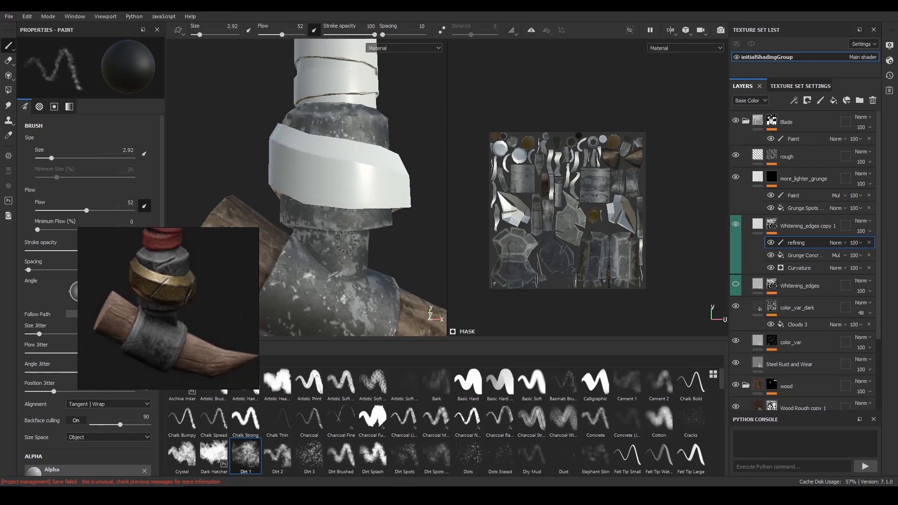
mouse_move(358, 244)
alt+mouse_down()
mouse_move(419, 253)
mouse_move(398, 266)
alt+mouse_up()
ctrl+right_drag(377, 261, 391, 247)
alt+drag(397, 255, 338, 256)
alt+drag(358, 291, 395, 268)
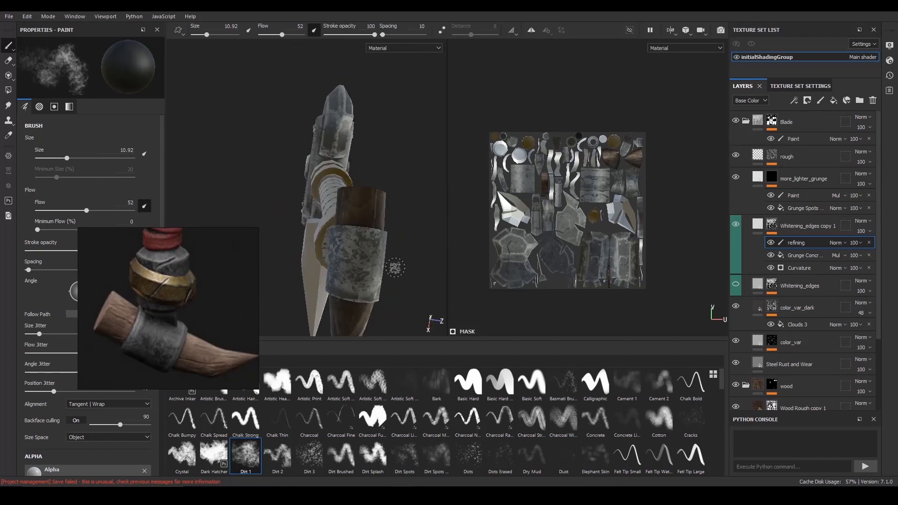
- Tone down the whitening around the back of the clamp beside the horn's thin end with size 4.44 black strokes
mouse_move(342, 249)
alt+mouse_down()
mouse_move(351, 242)
mouse_move(370, 282)
mouse_move(381, 260)
mouse_move(377, 240)
mouse_move(363, 225)
mouse_move(350, 237)
alt+mouse_up()
mouse_move(351, 236)
alt+right_down()
mouse_move(370, 239)
mouse_move(318, 226)
alt+right_up()
alt+drag(315, 204, 316, 223)
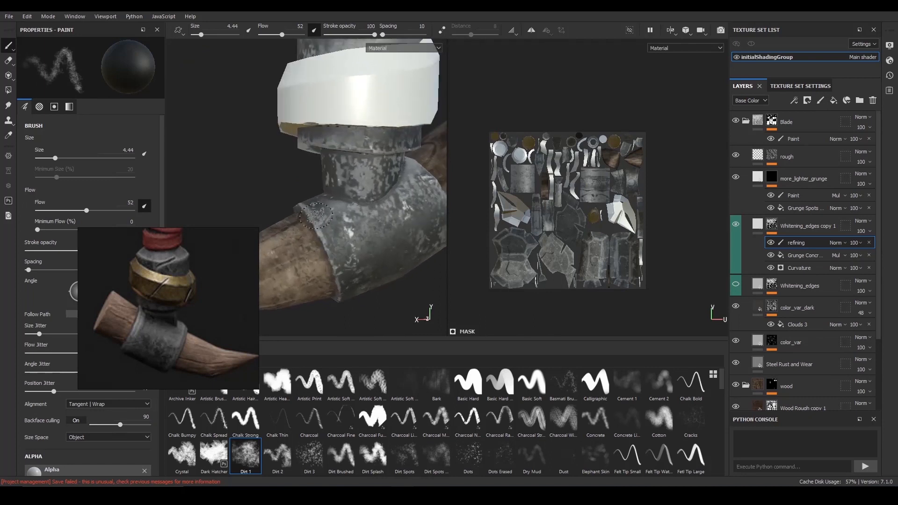
alt+drag(321, 244, 339, 241)
ctrl+right_drag(339, 240, 323, 239)
alt+drag(329, 240, 346, 233)
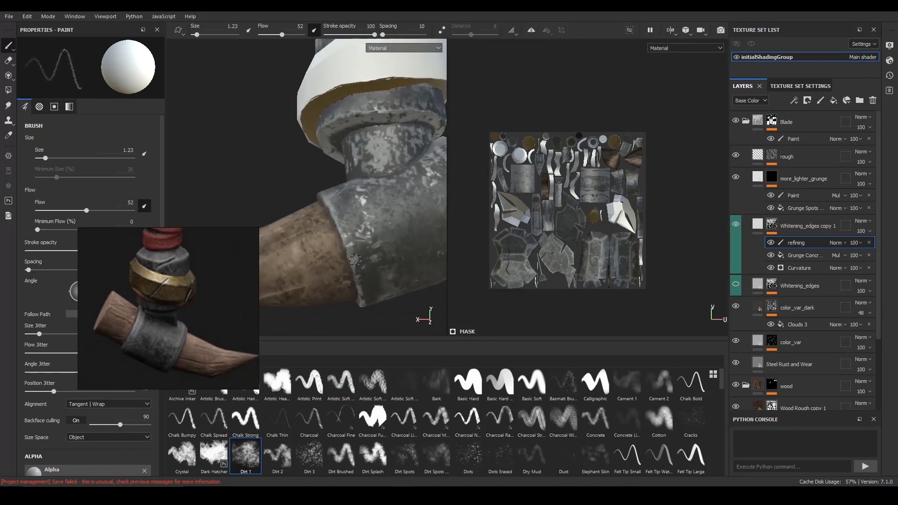
- Paint thin white wear along the clamp's rim at size 1.23, raising the flow to 82
alt+drag(364, 266, 357, 262)
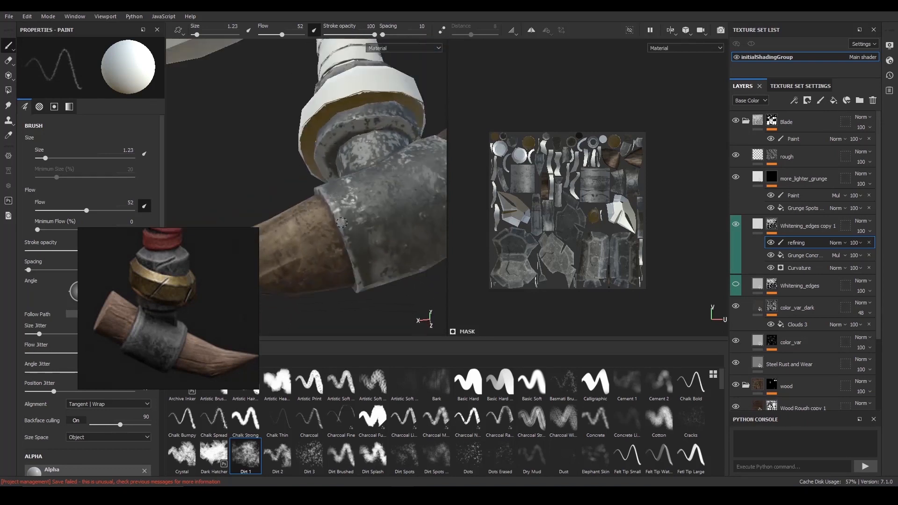
click(296, 35)
mouse_move(370, 264)
alt+mouse_down()
mouse_move(358, 229)
mouse_move(391, 236)
alt+mouse_up()
- Switch to the Dirt 2 brush and paint white wear along the clamp's rim with size 2.83 and flow 50
click(277, 456)
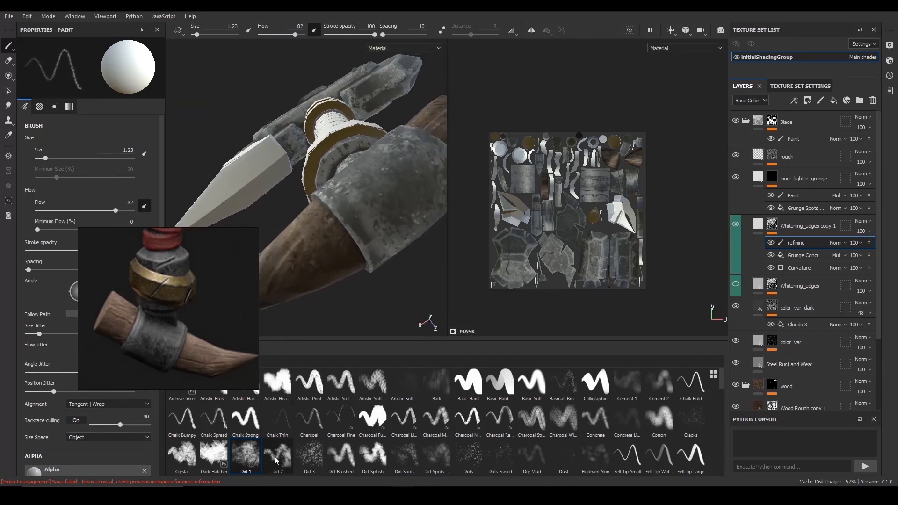
ctrl+right_drag(349, 225, 275, 85)
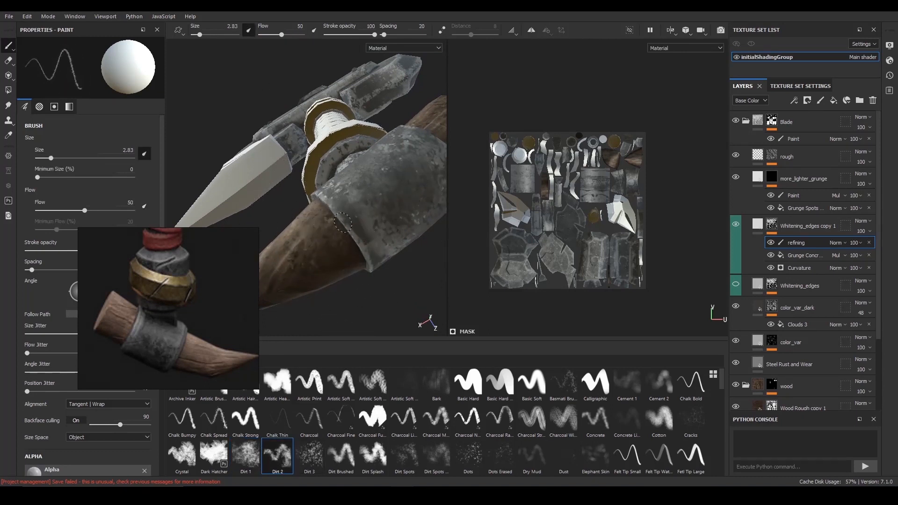
alt+drag(357, 235, 361, 245)
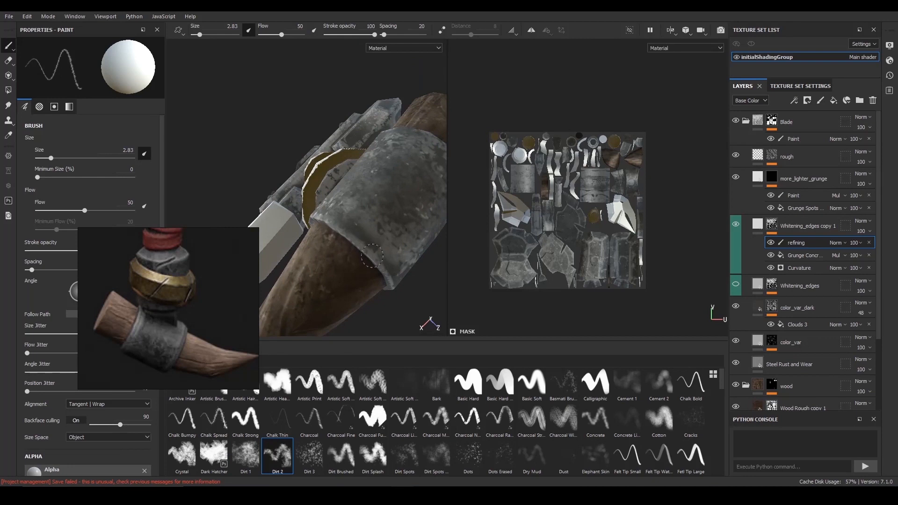
alt+drag(390, 279, 327, 213)
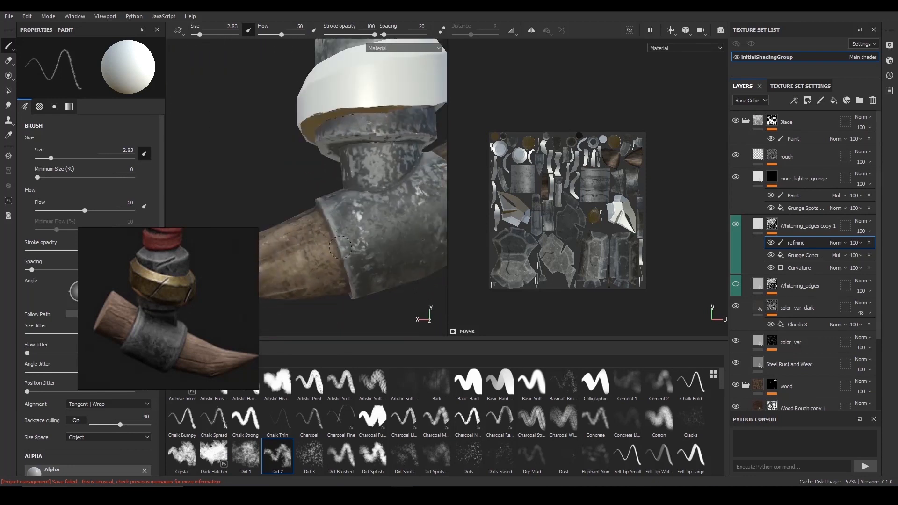
- Save the project and paint white wear along the clamp's opposite rim, beside the horn's thick end
scroll(349, 260, down, 5)
key(ctrl+s)
alt+middle_drag(365, 234, 335, 223)
scroll(339, 219, up, 6)
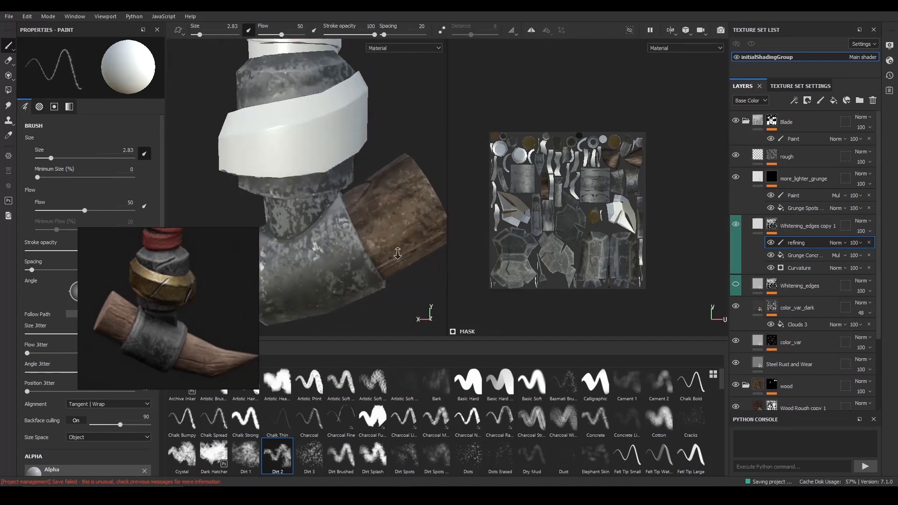
alt+drag(357, 253, 377, 251)
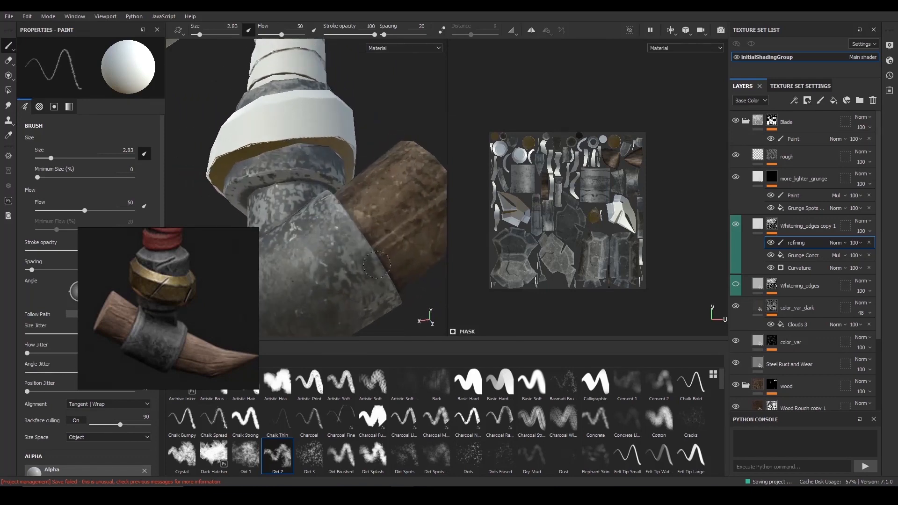
alt+drag(373, 258, 412, 250)
alt+right_drag(334, 262, 360, 255)
alt+drag(360, 255, 369, 258)
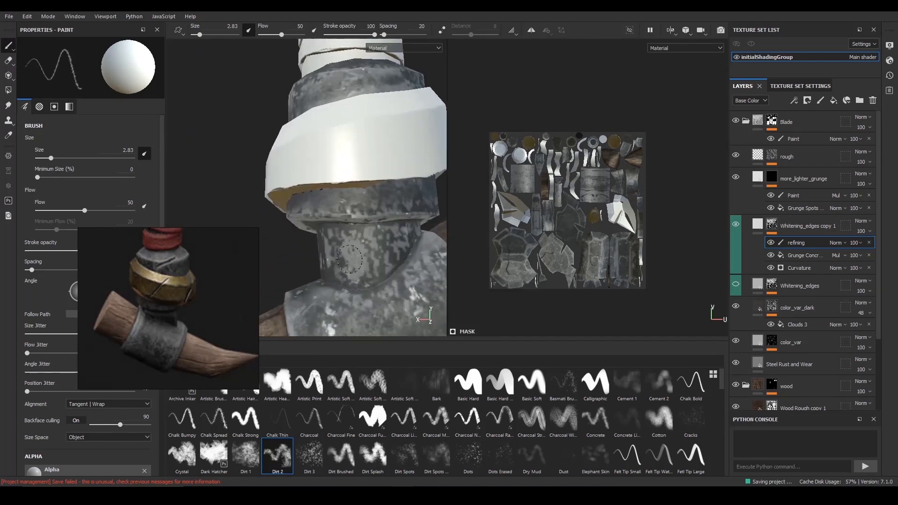
- Add white Dirt 2 wear along the seam where the neck meets the horn clamp
key(x)
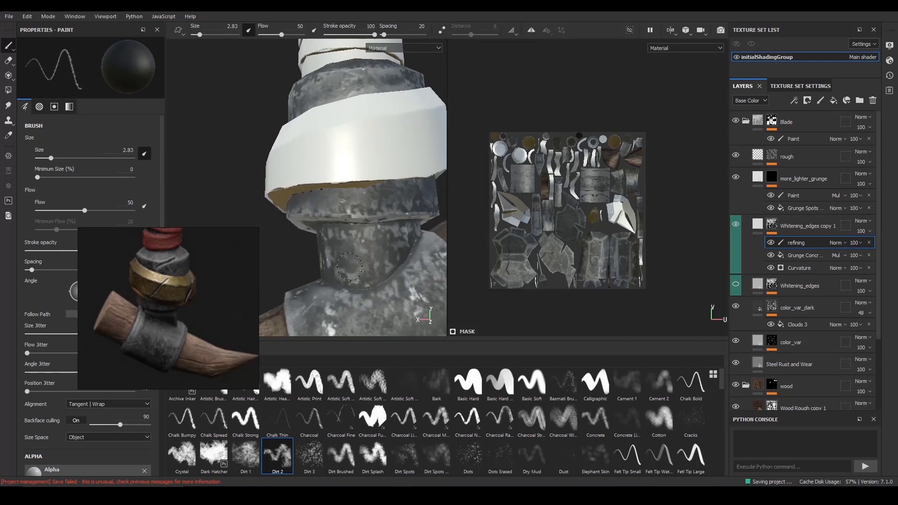
key(x)
alt+drag(347, 263, 338, 281)
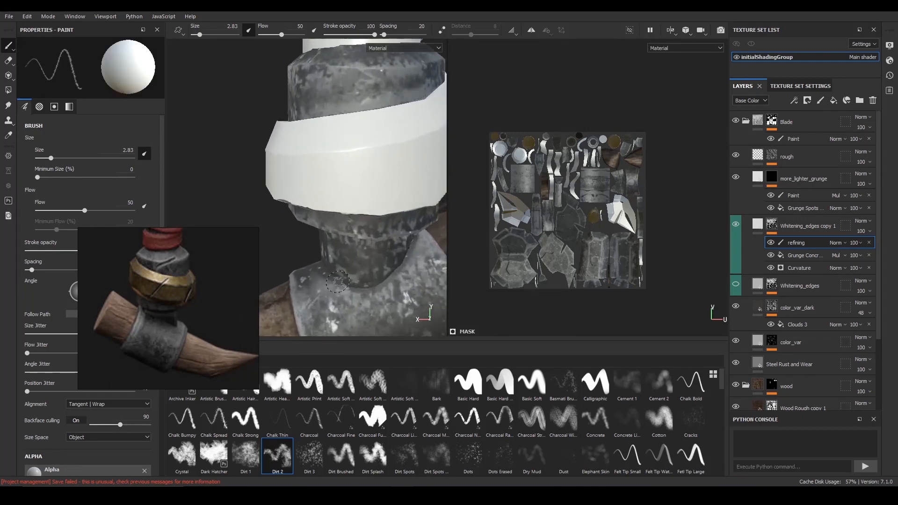
mouse_move(338, 278)
alt+mouse_down()
mouse_move(376, 266)
mouse_move(415, 214)
alt+mouse_up()
alt+right_drag(415, 215, 434, 242)
- Raise the brush flow to 66 and whiten the neck-to-clamp seam on the opposite side
right_click(434, 242)
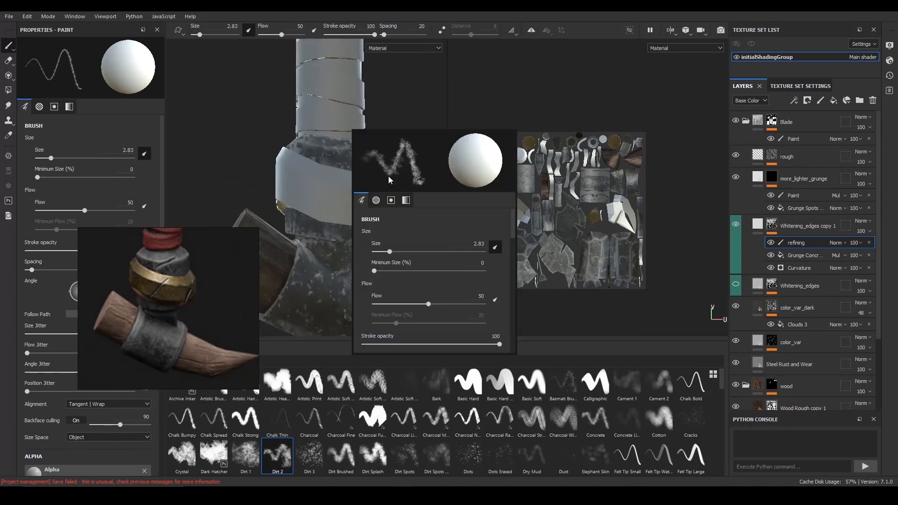
drag(281, 35, 287, 37)
alt+drag(299, 140, 291, 147)
alt+right_drag(290, 147, 416, 254)
alt+drag(417, 254, 341, 267)
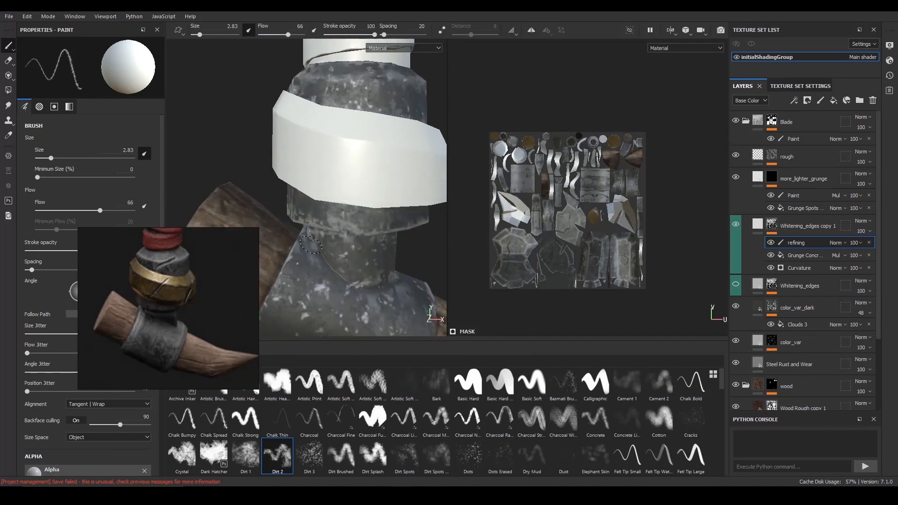
drag(324, 263, 334, 274)
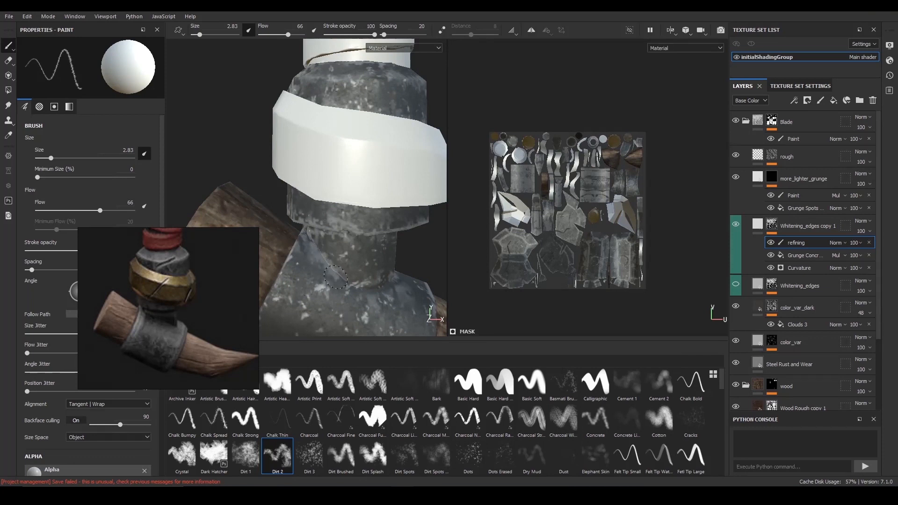
- Check the reworked clamp and neck from several sides and save the project
alt+right_drag(352, 284, 299, 224)
alt+drag(300, 225, 337, 198)
alt+right_drag(459, 214, 307, 146)
alt+drag(306, 146, 357, 152)
alt+right_drag(356, 152, 272, 137)
alt+middle_drag(273, 138, 276, 188)
key(ctrl+s)
- Mask out the whitening on the upper facets of the axe head's faceted stud with size 2.83 black strokes
alt+right_drag(333, 188, 356, 202)
alt+middle_drag(412, 252, 381, 254)
alt+drag(381, 254, 388, 274)
alt+right_drag(328, 225, 398, 252)
mouse_move(341, 205)
alt+middle_down()
mouse_move(331, 241)
mouse_move(292, 234)
alt+middle_up()
alt+drag(292, 234, 304, 217)
alt+right_drag(304, 218, 370, 241)
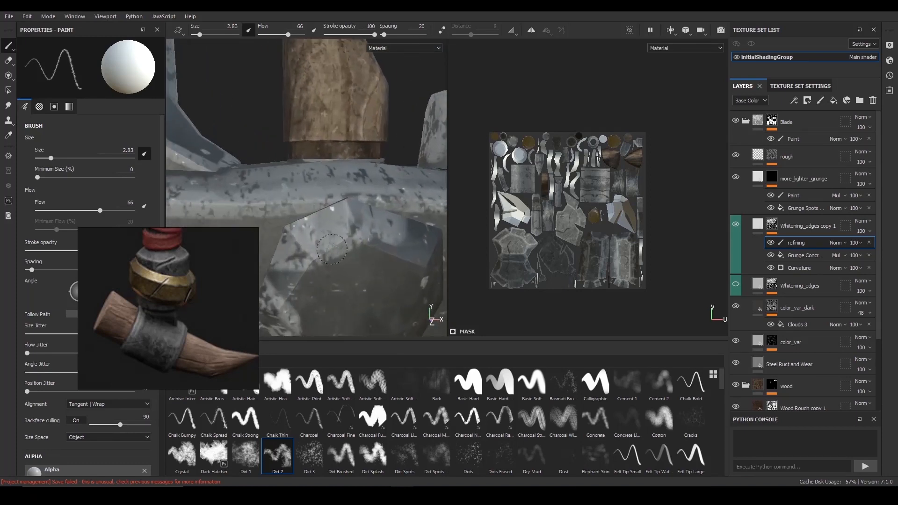
key(x)
drag(335, 231, 330, 224)
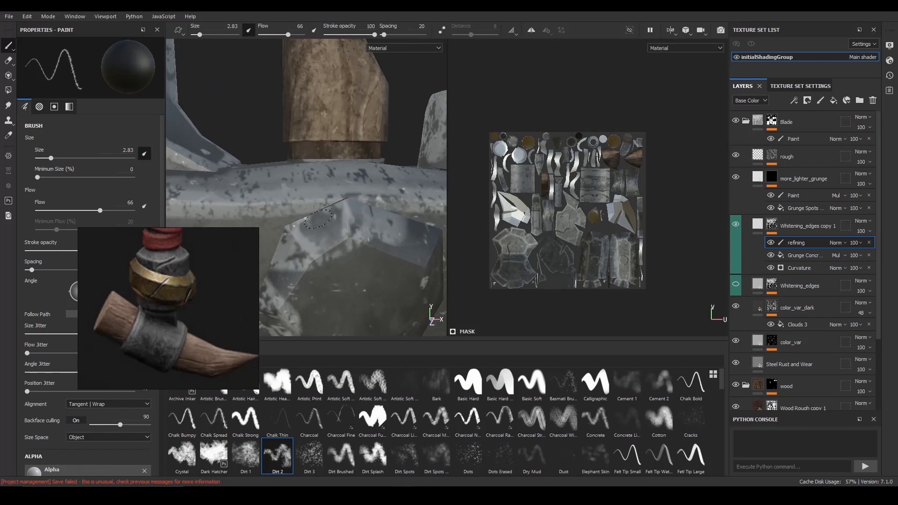
alt+drag(338, 260, 320, 259)
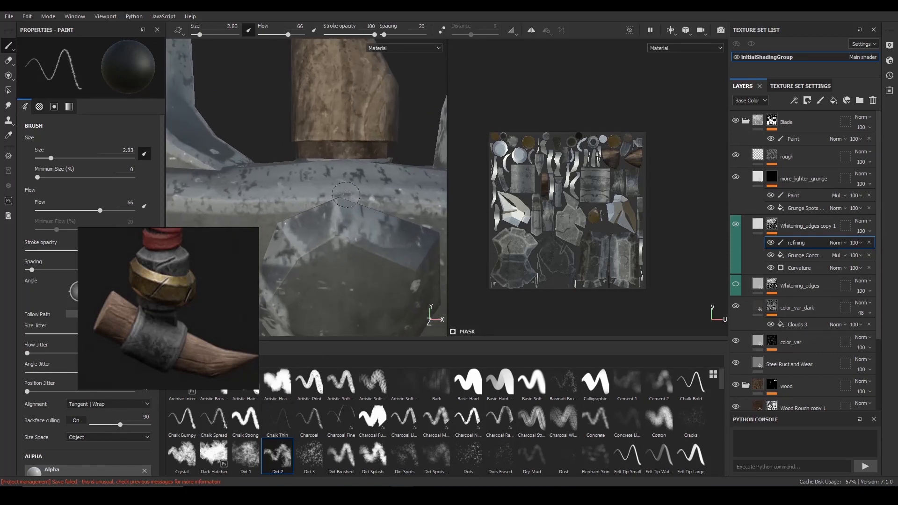
- Enlarge the brush to 5.2 and paint black over the whitening on the stud's upper and side facets
ctrl+right_drag(377, 230, 387, 230)
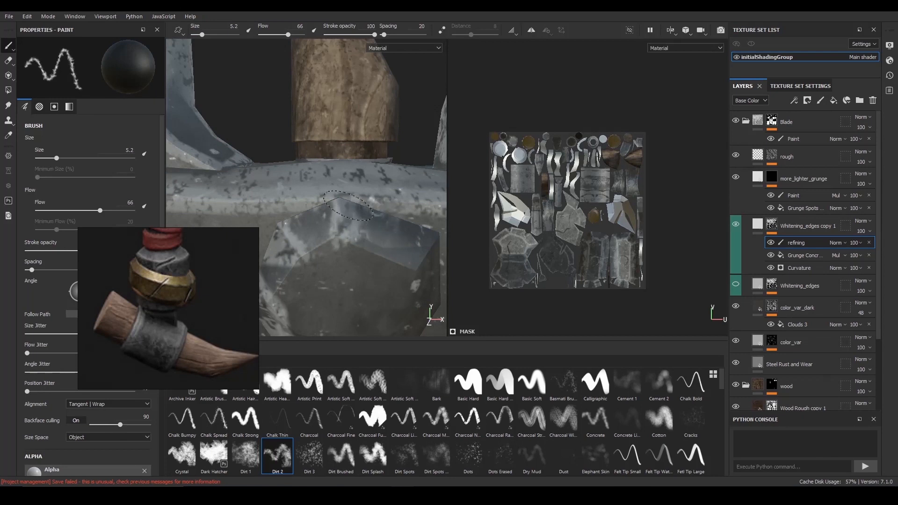
alt+drag(372, 270, 339, 221)
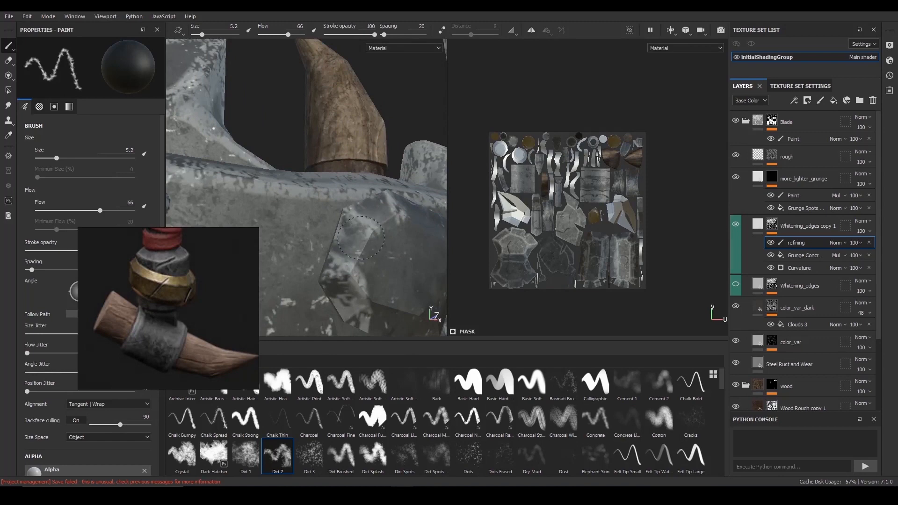
mouse_move(334, 226)
alt+mouse_down()
mouse_move(360, 217)
mouse_move(349, 206)
mouse_move(335, 216)
mouse_move(371, 253)
mouse_move(343, 283)
alt+mouse_up()
ctrl+right_drag(343, 283, 331, 261)
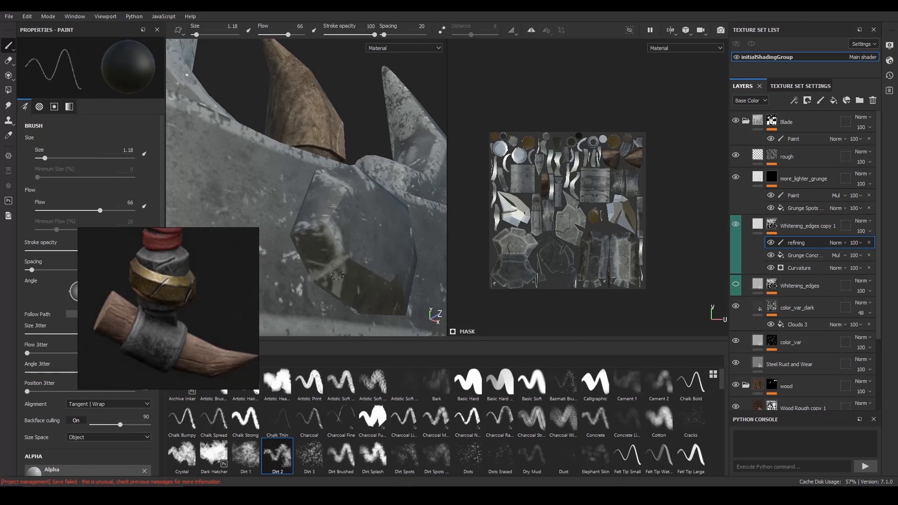
- Clean up the remaining whitening on the stud's lower facets with size 1.18 black strokes
mouse_move(334, 271)
mouse_down()
mouse_move(334, 289)
mouse_move(341, 283)
mouse_up()
alt+right_drag(352, 286, 340, 289)
alt+drag(370, 281, 323, 297)
mouse_move(333, 275)
alt+right_down()
mouse_move(351, 268)
mouse_move(324, 216)
alt+right_up()
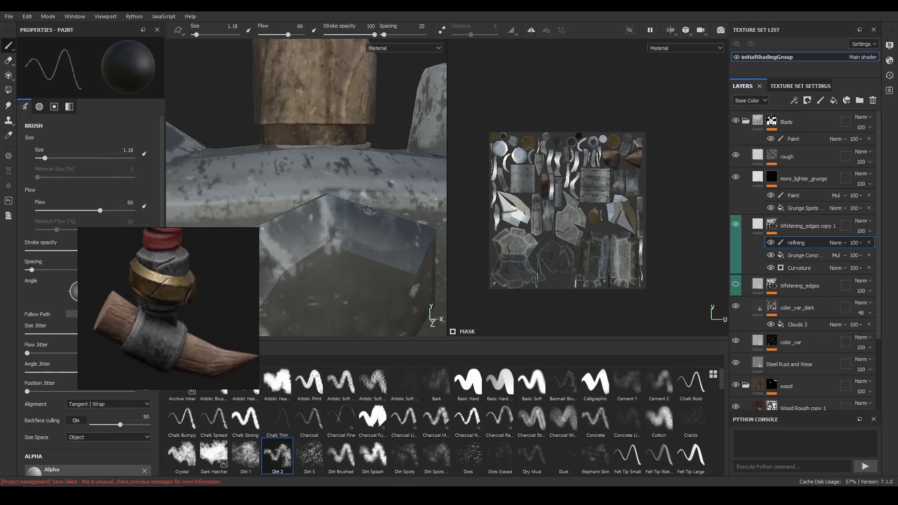
- Switch the brush to white and try wear strokes on the stud's facets, undoing the last two attempts
key(x)
key(x)
alt+drag(342, 223, 301, 213)
key(x)
drag(353, 225, 354, 259)
key(ctrl+z)
alt+right_drag(356, 256, 382, 243)
key(ctrl+z)
- Paint white wear on the stud's facet edges and front face, starting at size 1.18 and enlarging the brush to 2.2
alt+drag(381, 243, 377, 232)
alt+right_drag(360, 222, 348, 205)
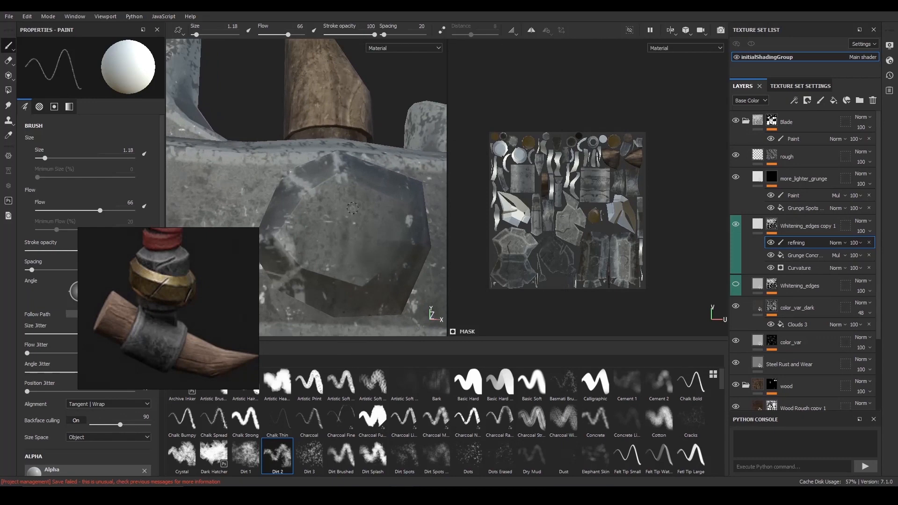
mouse_move(337, 233)
alt+mouse_down()
mouse_move(349, 236)
mouse_move(323, 225)
alt+mouse_up()
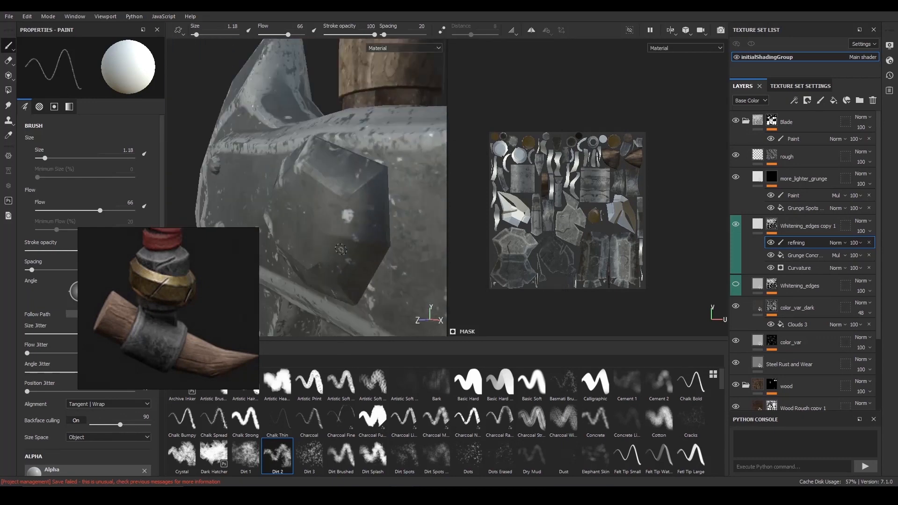
alt+right_drag(337, 220, 358, 206)
mouse_move(384, 187)
alt+mouse_down()
mouse_move(374, 173)
mouse_move(327, 209)
mouse_move(345, 266)
alt+mouse_up()
mouse_move(342, 199)
ctrl+right_down()
mouse_move(350, 193)
mouse_move(343, 204)
ctrl+right_up()
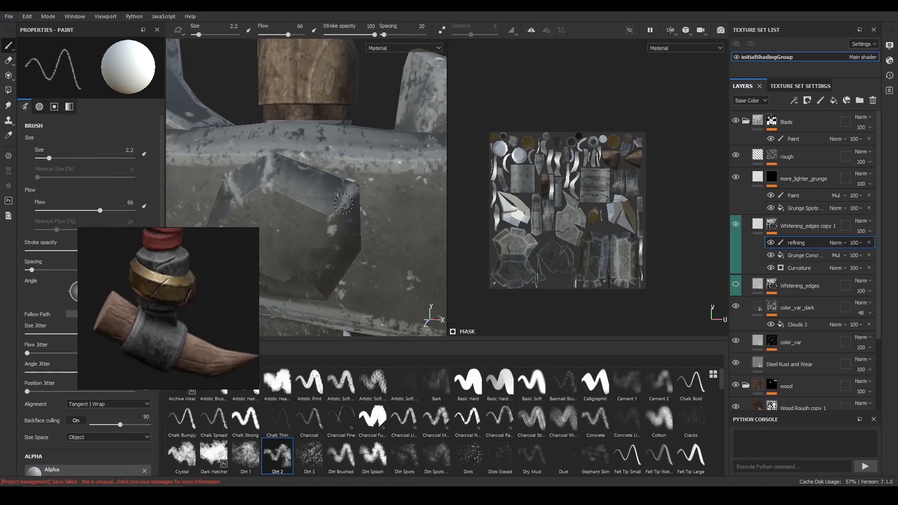
- Whiten the bevel edges around the top of the stud's front face with size 2.2 strokes
alt+drag(331, 216, 317, 223)
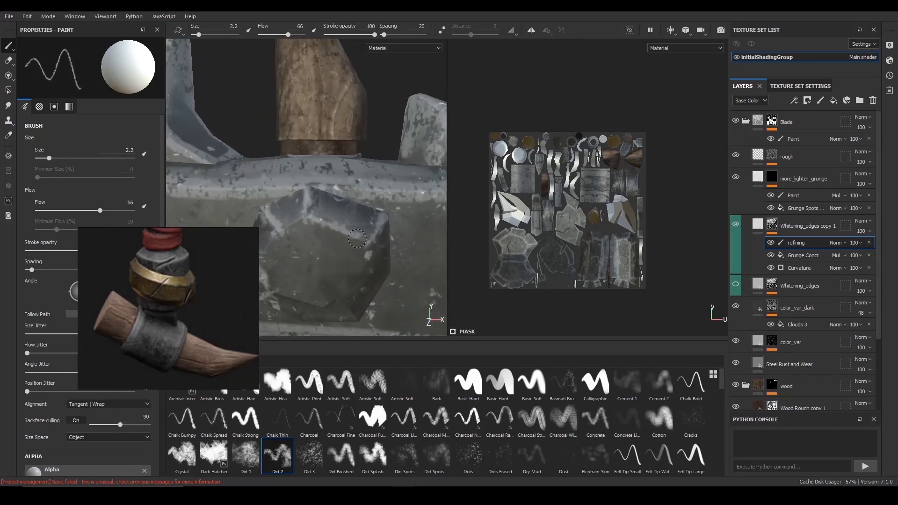
alt+drag(351, 221, 364, 230)
alt+right_drag(364, 230, 367, 221)
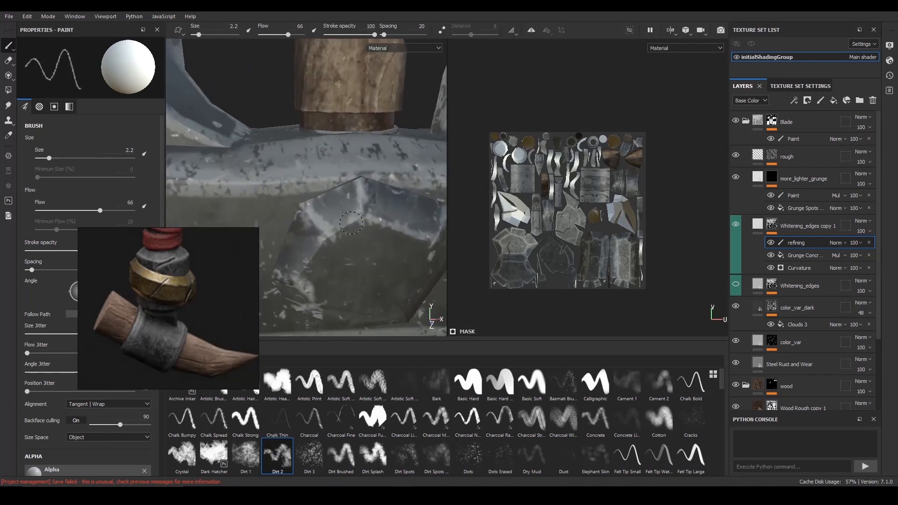
alt+drag(367, 213, 345, 213)
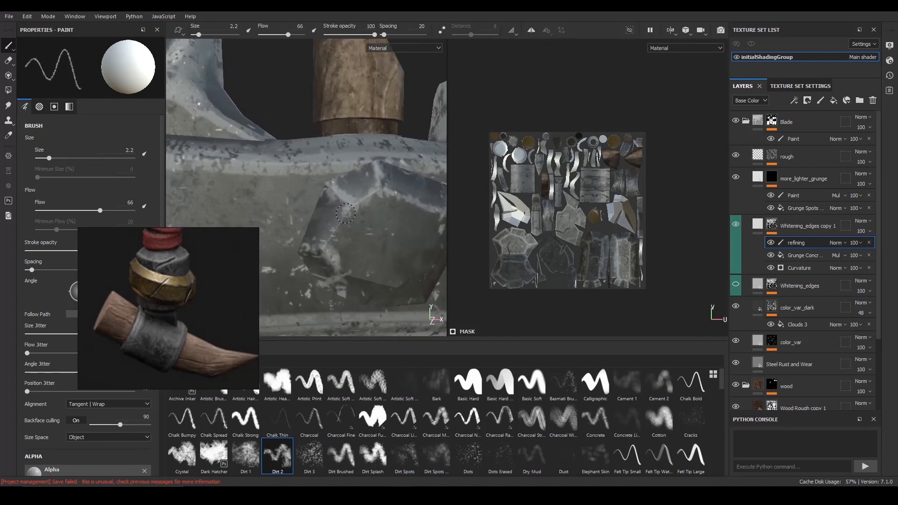
- Continue the size 2.2 white wear along the stud's lower and side bevel edges
mouse_move(323, 247)
alt+mouse_down()
mouse_move(326, 230)
mouse_move(370, 248)
mouse_move(336, 242)
mouse_move(333, 250)
mouse_move(372, 260)
mouse_move(377, 271)
alt+mouse_up()
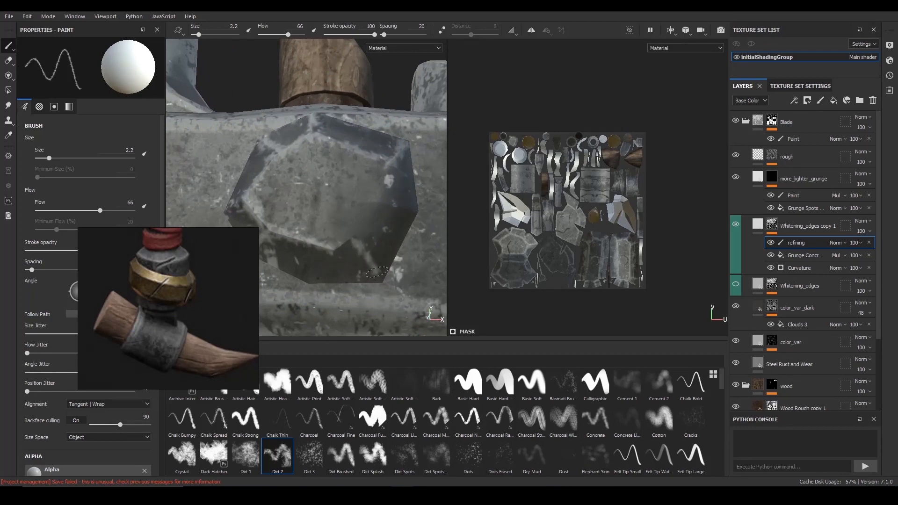
alt+drag(336, 247, 347, 234)
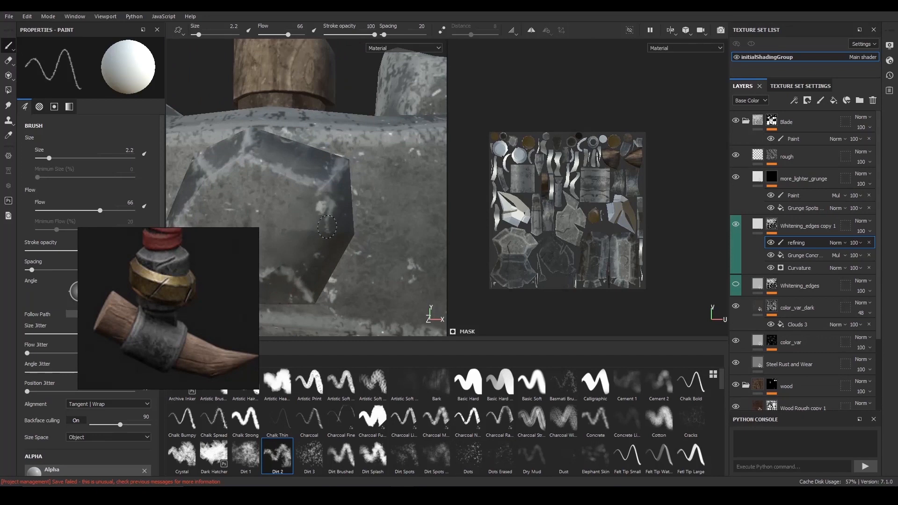
alt+drag(342, 230, 321, 255)
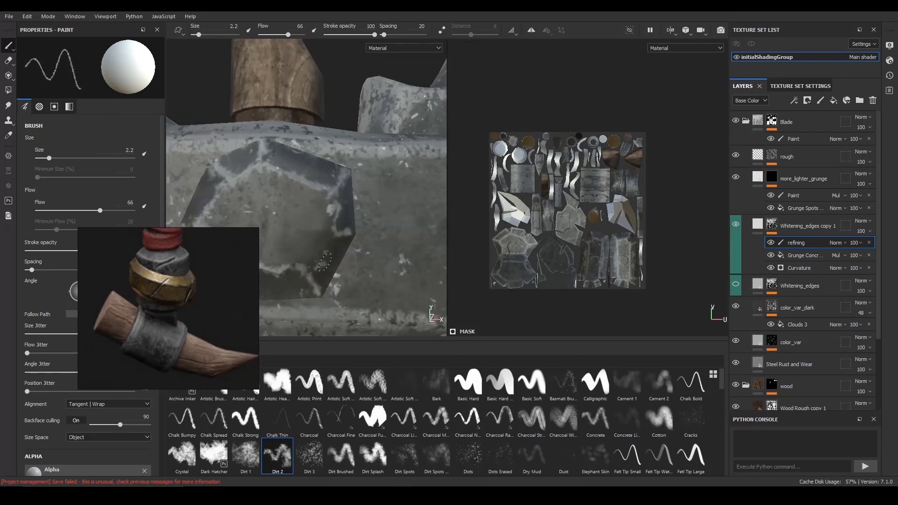
- Lower the stroke opacity to 38 and brush faint white wear over the stud's front face at size 9.48
alt+right_drag(352, 214, 243, 150)
mouse_move(299, 149)
alt+mouse_down()
mouse_move(347, 140)
mouse_move(272, 112)
mouse_move(189, 102)
alt+mouse_up()
alt+right_drag(190, 102, 222, 98)
drag(368, 35, 345, 36)
alt+right_drag(318, 189, 343, 192)
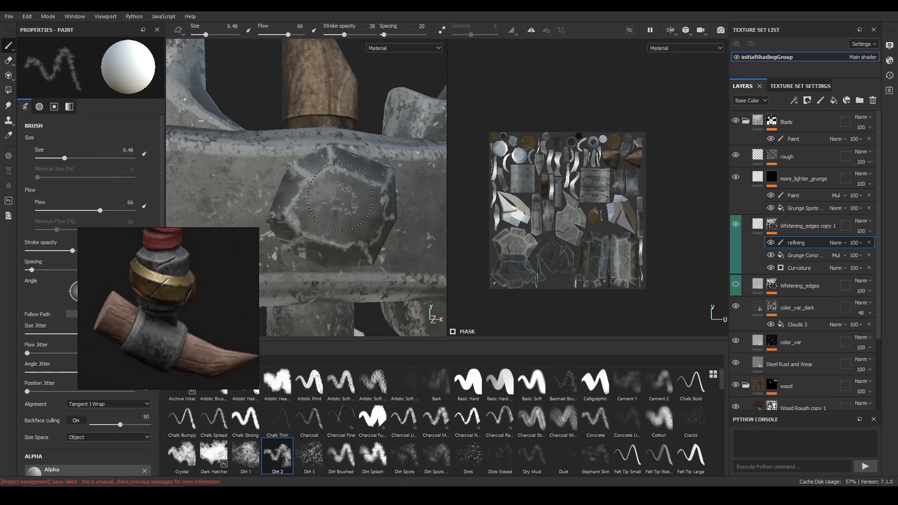
mouse_move(369, 202)
alt+mouse_down()
mouse_move(398, 192)
mouse_move(367, 210)
alt+mouse_up()
alt+right_drag(367, 213, 388, 234)
drag(396, 206, 396, 239)
mouse_move(395, 238)
alt+mouse_down()
mouse_move(412, 220)
mouse_move(397, 252)
alt+mouse_up()
alt+right_drag(398, 253, 415, 281)
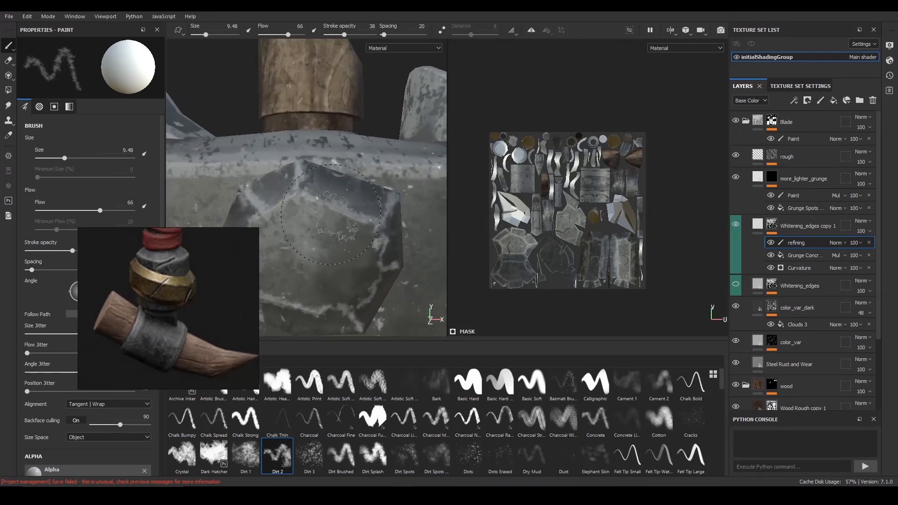
- Erase excess whitening from the stud's upper facets and front face using black strokes at size 2.87
key(x)
ctrl+right_drag(327, 199, 307, 198)
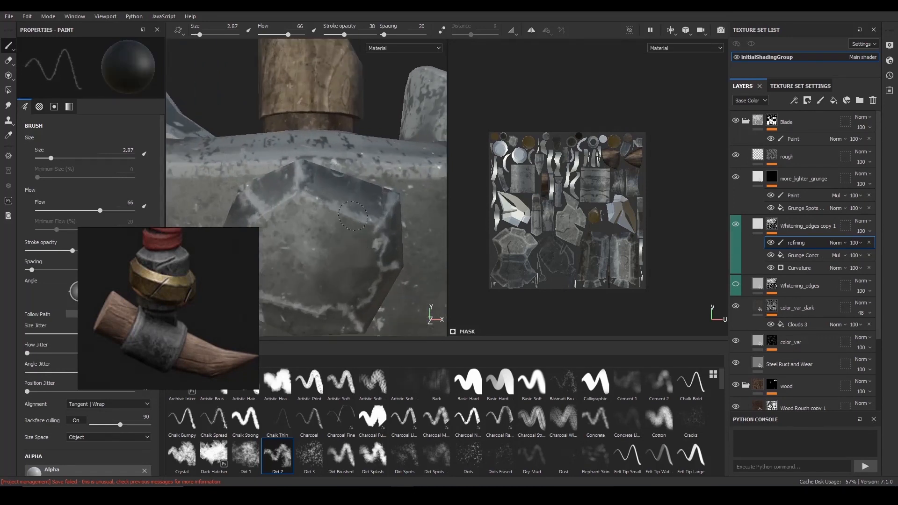
alt+drag(365, 213, 339, 243)
alt+drag(358, 199, 313, 234)
scroll(327, 174, down, 3)
scroll(311, 243, up, 2)
alt+right_drag(306, 242, 281, 206)
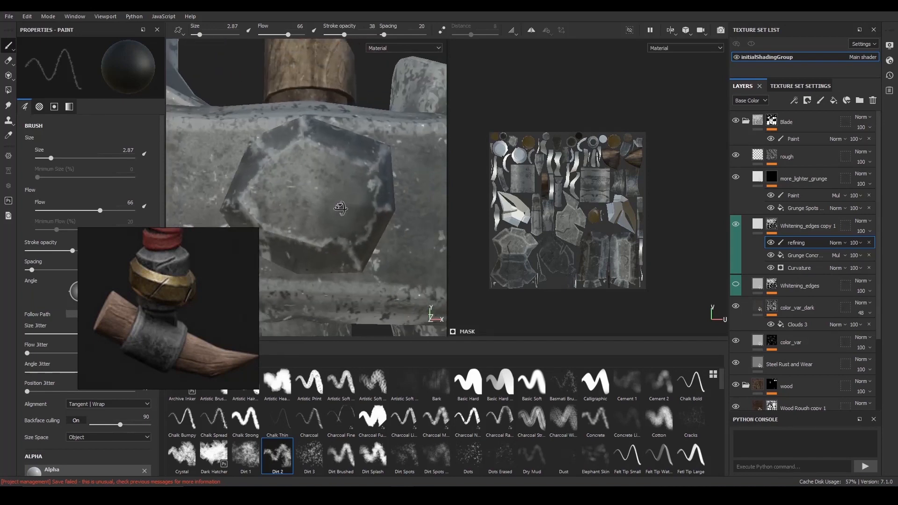
alt+drag(281, 206, 304, 187)
alt+right_drag(277, 161, 236, 128)
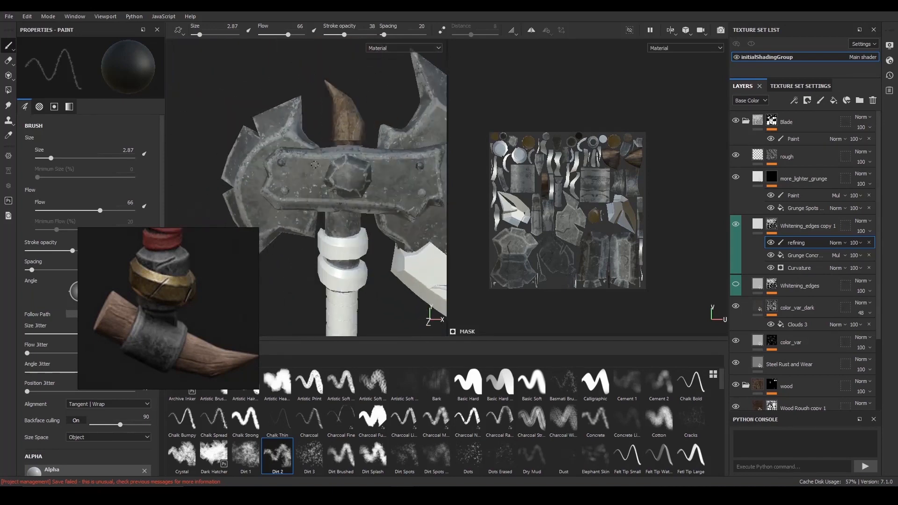
alt+drag(280, 187, 299, 187)
alt+right_drag(309, 197, 327, 205)
alt+middle_drag(333, 211, 325, 136)
alt+right_drag(325, 187, 382, 262)
mouse_move(381, 280)
alt+middle_down()
mouse_move(372, 227)
mouse_move(370, 248)
alt+middle_up()
alt+right_drag(369, 248, 395, 280)
- Brush faint white wear over the metal horn clamp at size 9.59
key(x)
alt+right_drag(318, 276, 341, 302)
alt+middle_drag(341, 301, 323, 272)
key(bracketright)
key(bracketright)
key(bracketright)
key(bracketright)
key(bracketright)
key(bracketright)
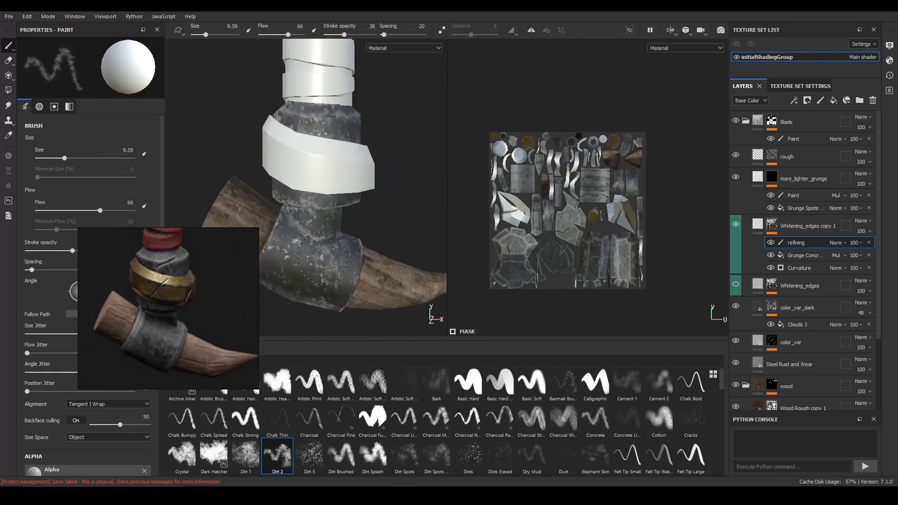
mouse_move(323, 276)
mouse_down()
mouse_move(308, 281)
mouse_move(290, 237)
mouse_up()
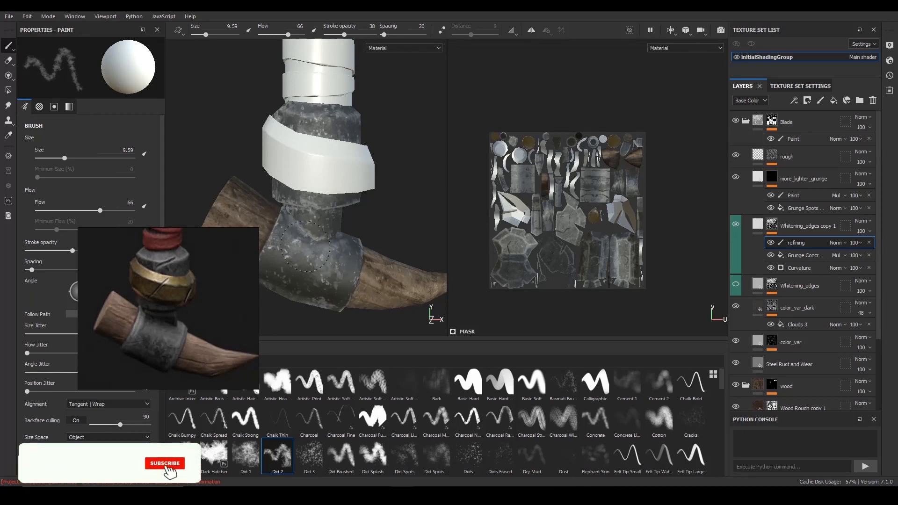
- Reduce the brush to size 4.39 and paint faint white wear along the horn clamp's rim and edges
alt+drag(337, 236, 344, 206)
mouse_move(344, 205)
alt+right_down()
mouse_move(322, 187)
mouse_move(344, 215)
mouse_move(308, 220)
alt+right_up()
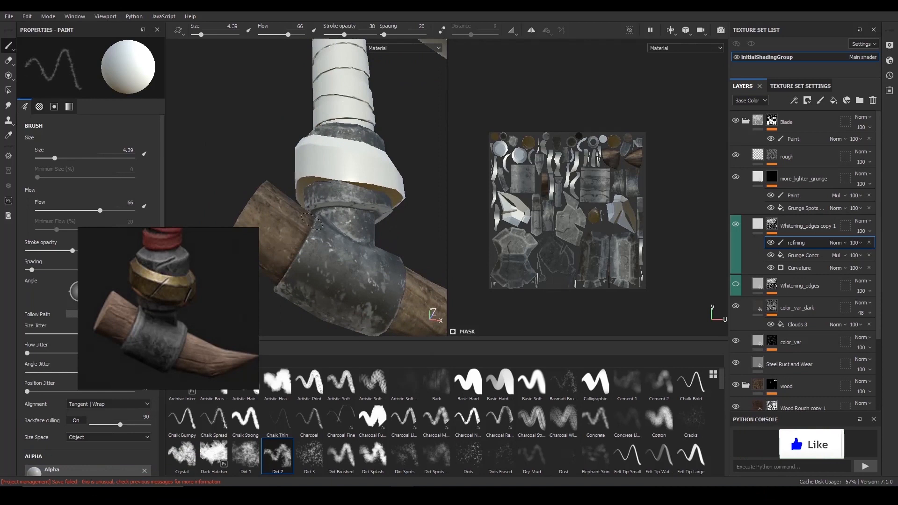
drag(322, 221, 313, 233)
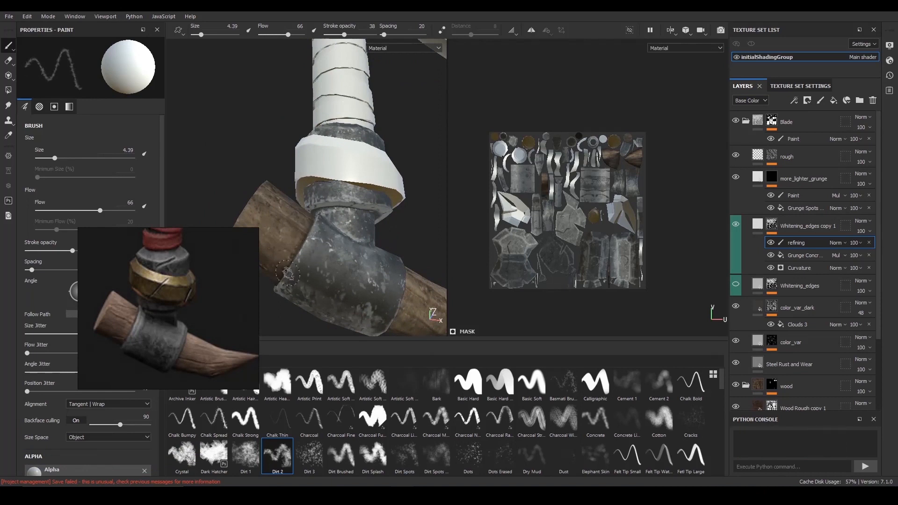
alt+drag(335, 226, 390, 243)
mouse_move(375, 286)
alt+mouse_down()
mouse_move(348, 261)
mouse_move(354, 230)
mouse_move(348, 283)
mouse_move(310, 258)
alt+mouse_up()
alt+right_drag(310, 259, 262, 144)
alt+middle_drag(262, 144, 277, 185)
alt+right_drag(277, 185, 272, 137)
alt+middle_drag(272, 137, 275, 171)
alt+drag(275, 171, 280, 157)
alt+right_drag(279, 157, 294, 146)
alt+middle_drag(294, 146, 293, 171)
alt+right_drag(292, 171, 303, 173)
alt+middle_drag(304, 174, 340, 205)
alt+right_drag(340, 206, 350, 230)
alt+middle_drag(349, 229, 380, 236)
alt+right_drag(380, 237, 387, 246)
alt+middle_drag(386, 246, 361, 248)
- Set flow to 93 and stroke opacity to 81, and break up the smaller blade's rim whitening with black at size 13.67
key(x)
ctrl+right_drag(320, 188, 339, 188)
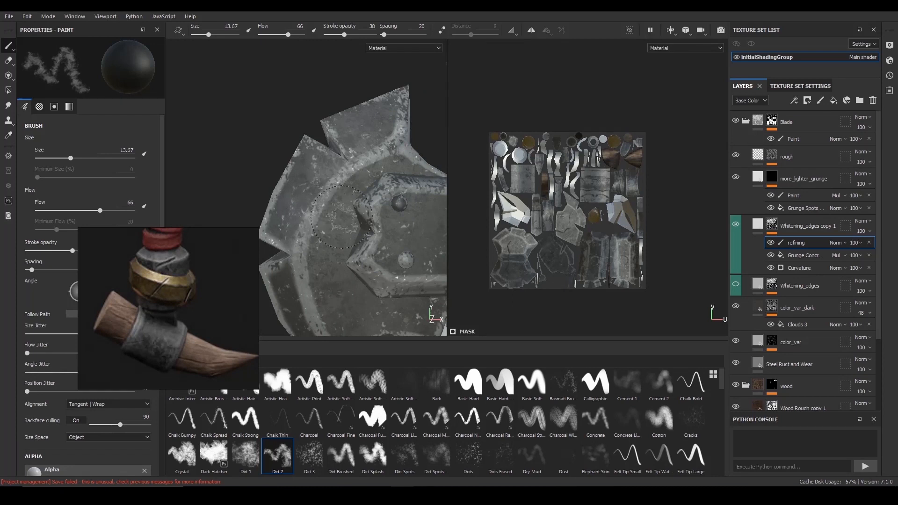
drag(288, 35, 365, 35)
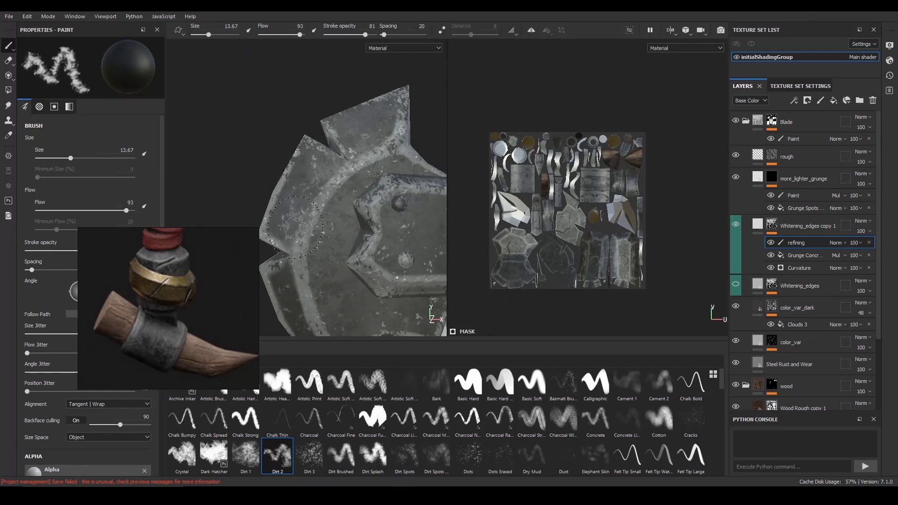
alt+drag(291, 280, 279, 236)
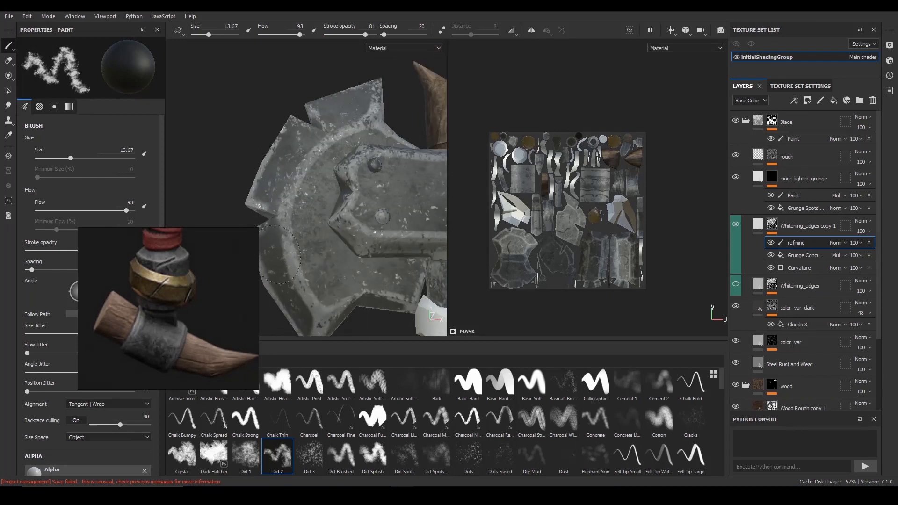
alt+drag(293, 272, 299, 271)
- Continue reducing the whitening along the smaller blade's curved inner bevel with black at size 9.59
ctrl+right_drag(294, 269, 273, 268)
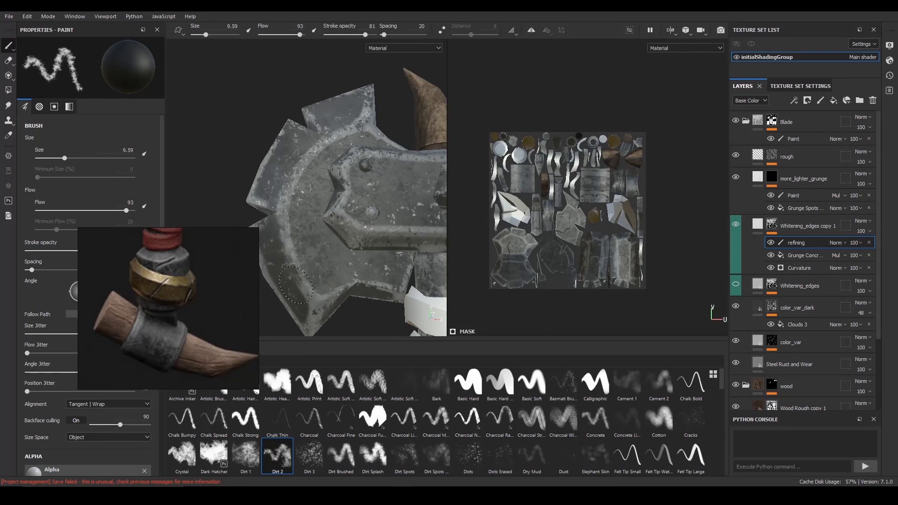
alt+drag(350, 259, 337, 223)
alt+drag(280, 205, 296, 195)
mouse_move(295, 195)
alt+right_down()
mouse_move(290, 189)
mouse_move(302, 219)
alt+right_up()
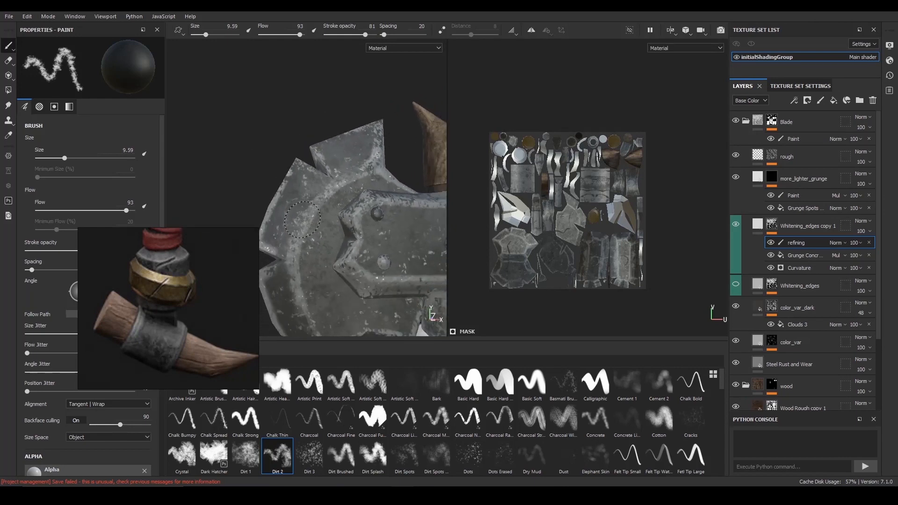
mouse_move(304, 218)
alt+mouse_down()
mouse_move(291, 210)
mouse_move(312, 224)
alt+mouse_up()
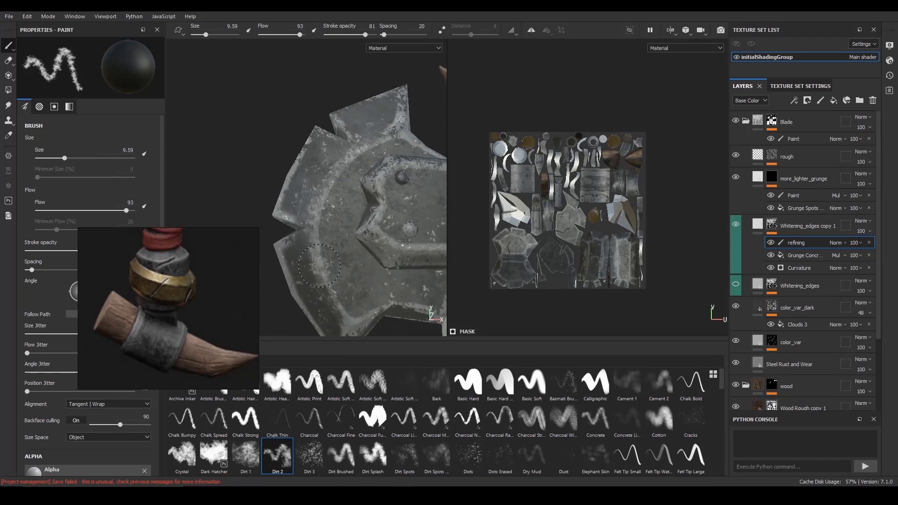
alt+right_drag(326, 282, 306, 308)
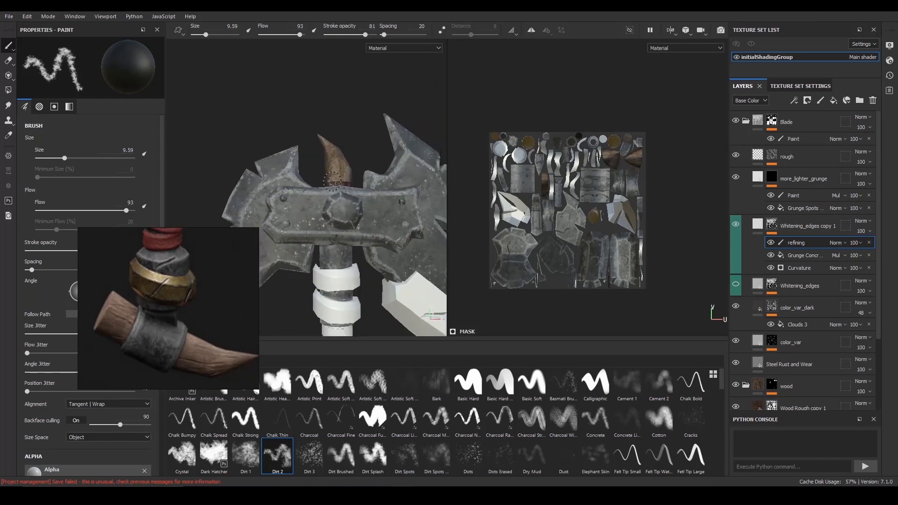
- Tone down the whitening around the ridge below the large blade's upper spike with size 9.59 black strokes
alt+middle_drag(369, 225, 243, 262)
alt+drag(299, 247, 274, 247)
alt+right_drag(299, 252, 329, 232)
alt+middle_drag(291, 250, 338, 248)
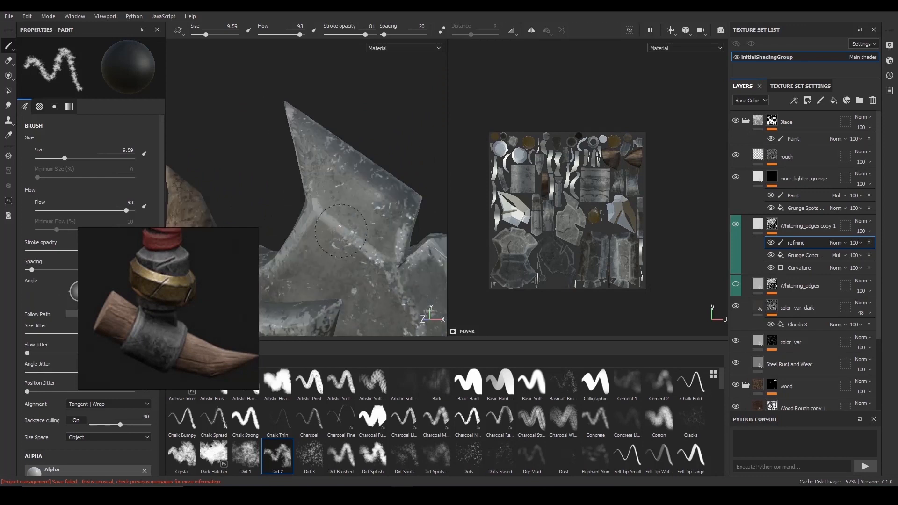
alt+right_drag(363, 227, 209, 155)
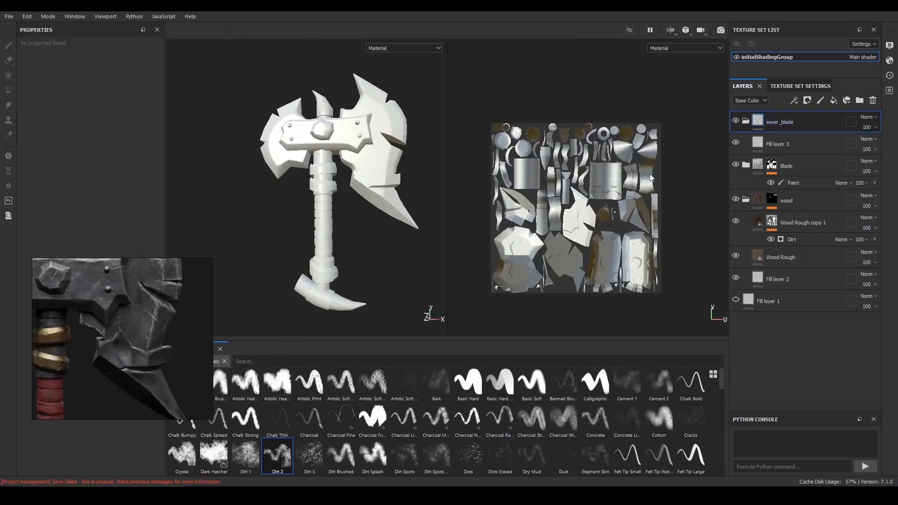
- Copy the color_var_dark, color_var and Steel Rust and Wear layers from the Blade folder and paste them above Fill layer 3 in lower_blade
click(779, 144)
click(745, 165)
scroll(812, 290, down, 3)
scroll(812, 293, down, 2)
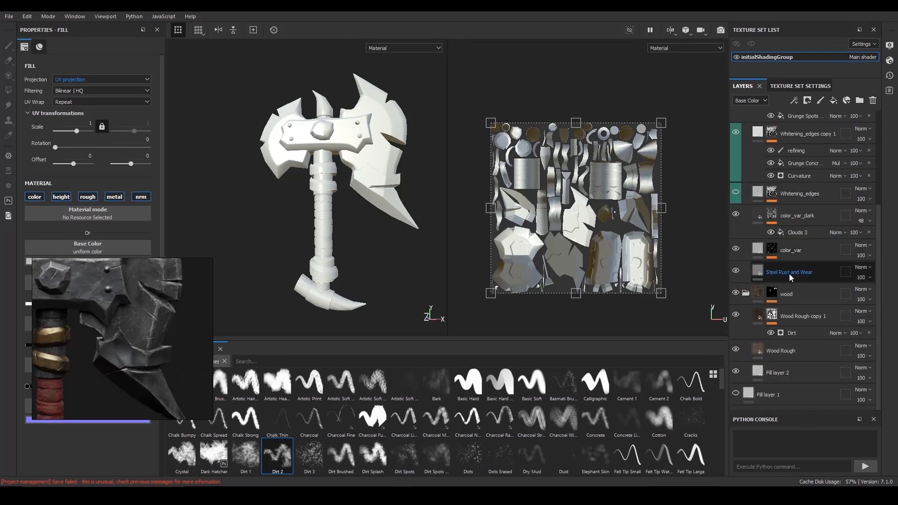
click(798, 278)
shift+click(807, 214)
right_click(807, 214)
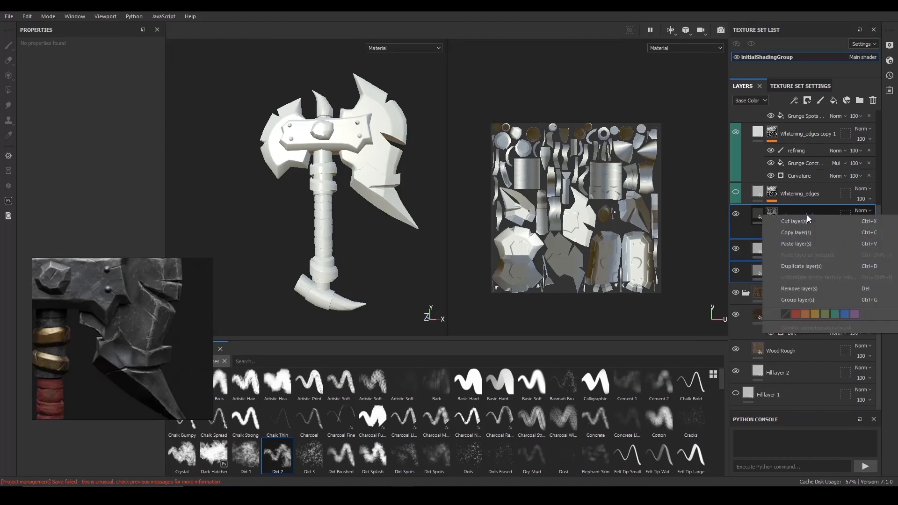
click(815, 243)
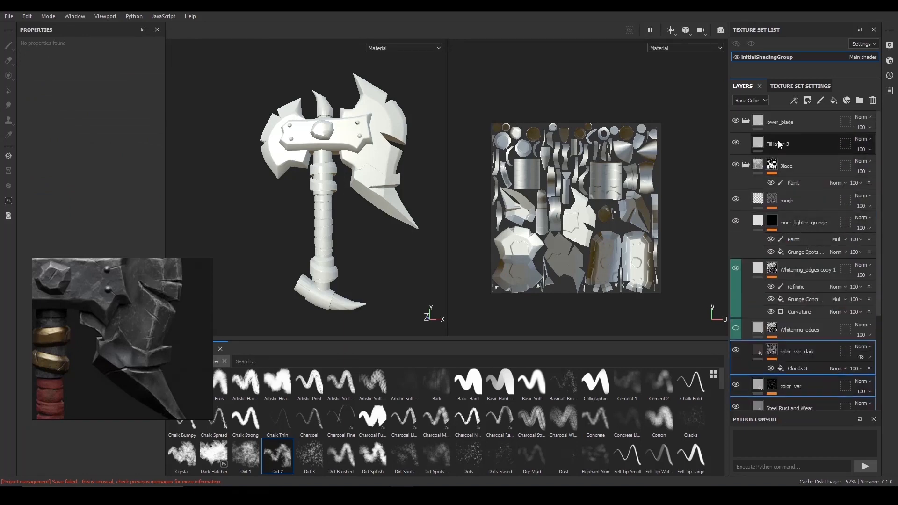
right_click(778, 141)
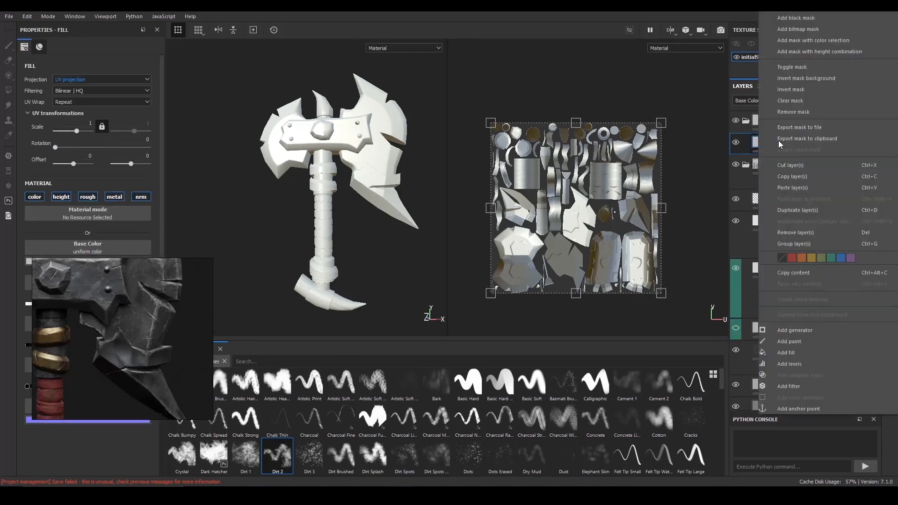
click(805, 183)
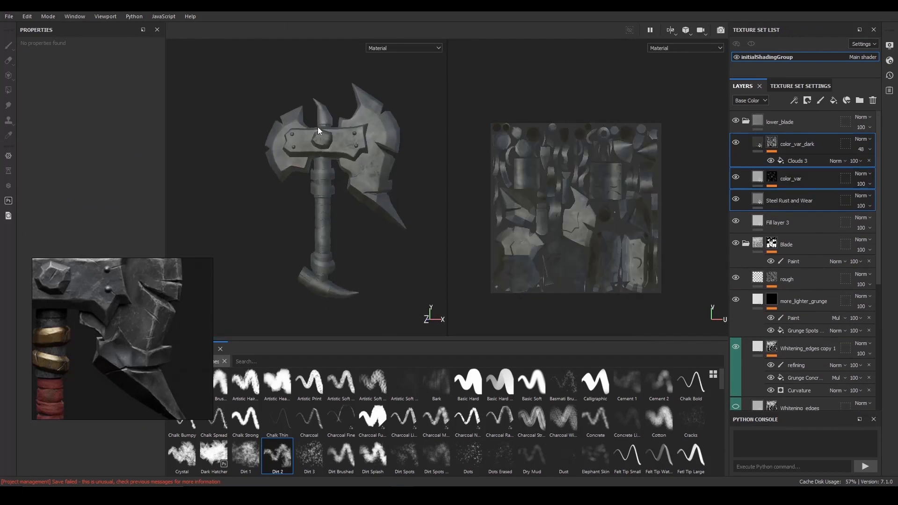
- Collapse the lower_blade folder and add a black mask to it
scroll(318, 128, up, 1)
click(745, 121)
click(807, 100)
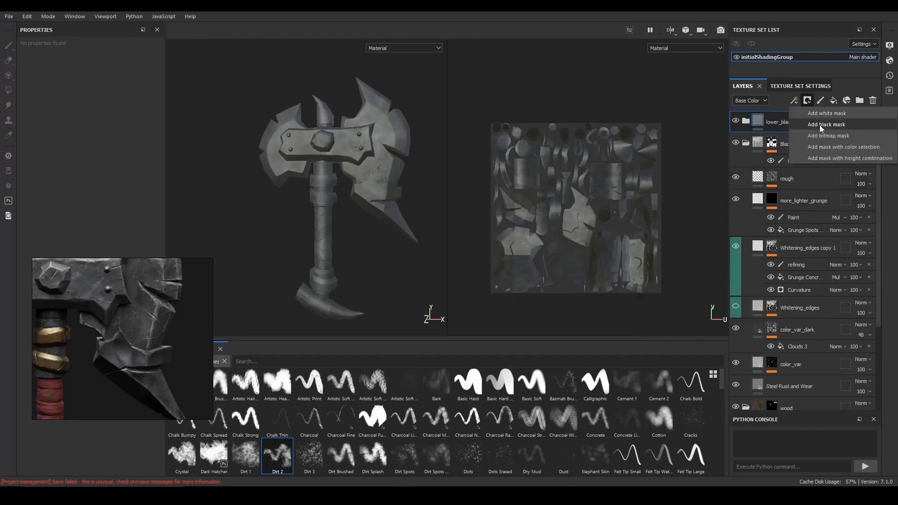
click(819, 125)
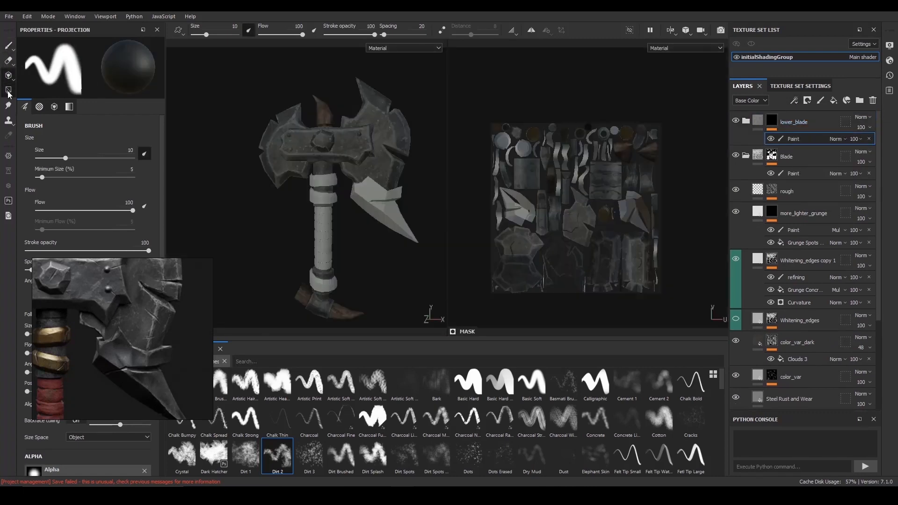
- Reveal the large blade's lower pieces in the lower_blade mask using Polygon Fill in mesh mode, and return to the Paint tool
click(8, 90)
scroll(347, 182, up, 1)
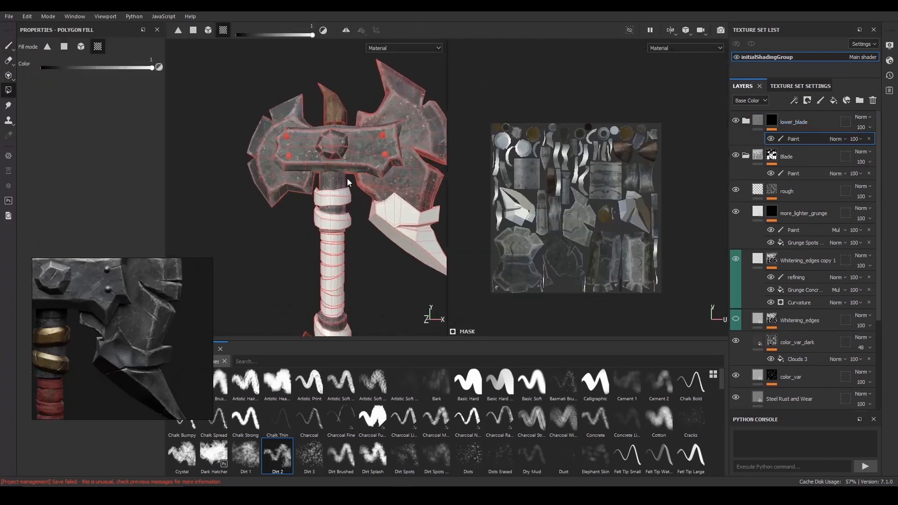
alt+middle_drag(347, 183, 314, 198)
click(81, 47)
alt+middle_drag(372, 196, 358, 143)
alt+right_drag(357, 142, 323, 182)
click(353, 181)
alt+drag(323, 183, 336, 183)
click(8, 45)
mouse_move(393, 209)
alt+mouse_down()
mouse_move(346, 207)
mouse_move(373, 211)
alt+mouse_up()
alt+middle_drag(374, 212, 346, 206)
alt+right_drag(346, 206, 314, 201)
alt+drag(314, 202, 306, 200)
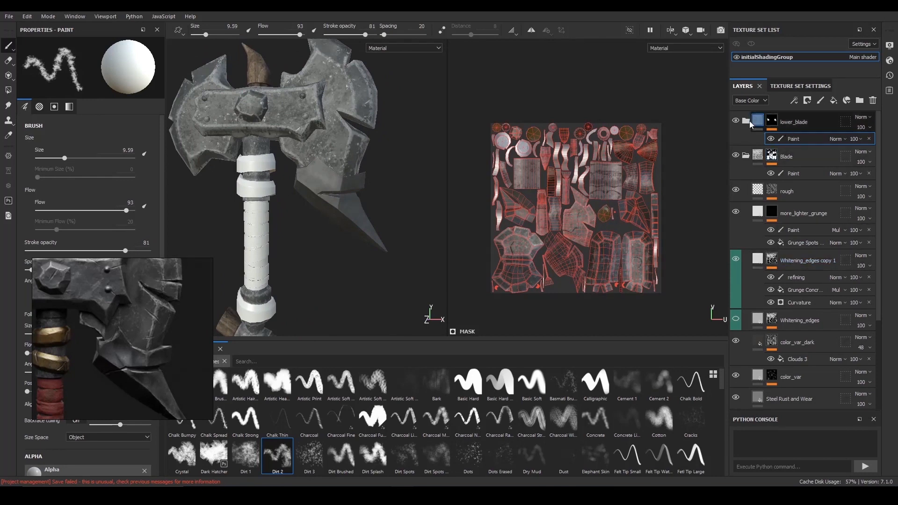
- Collapse the Blade folder and leave the lower_blade folder's layers expanded
click(744, 120)
click(744, 121)
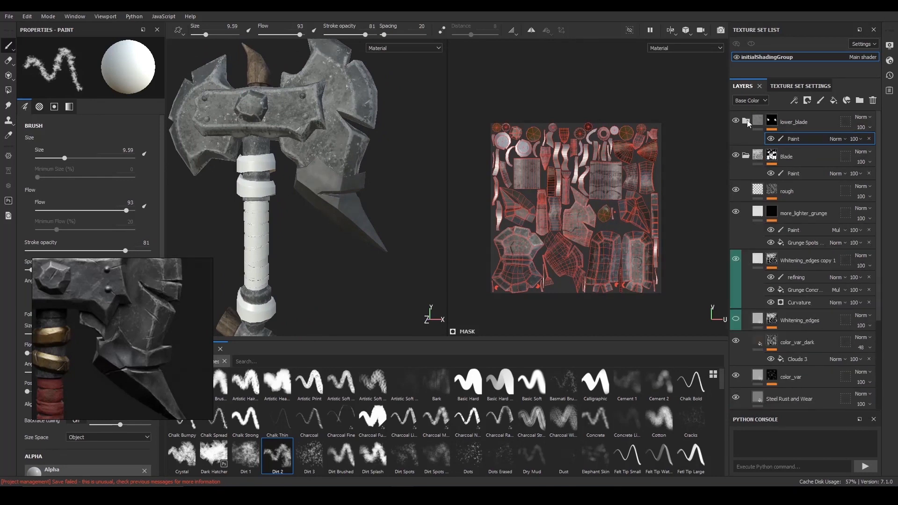
click(746, 122)
scroll(756, 280, down, 3)
scroll(756, 275, up, 3)
click(747, 121)
click(743, 157)
click(746, 121)
- Lighten the base color of the color_var layer in the lower_blade folder
click(810, 159)
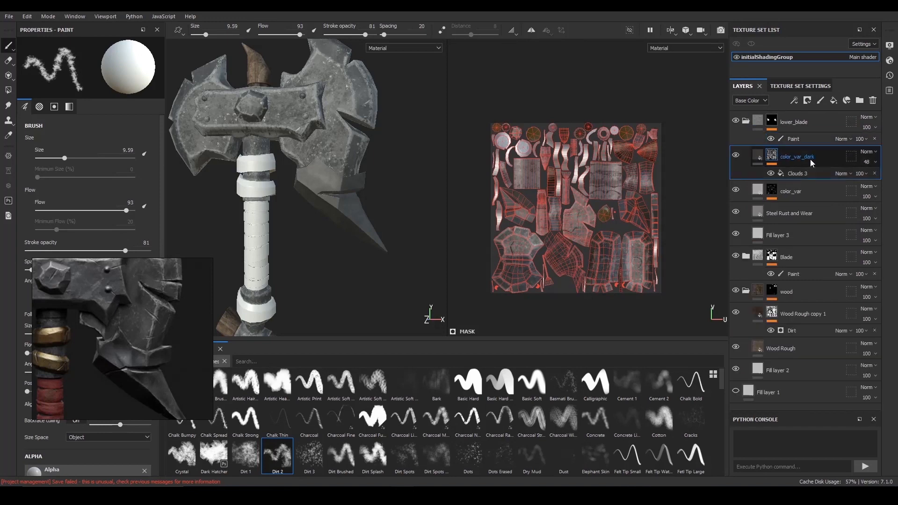
click(812, 190)
scroll(409, 195, up, 3)
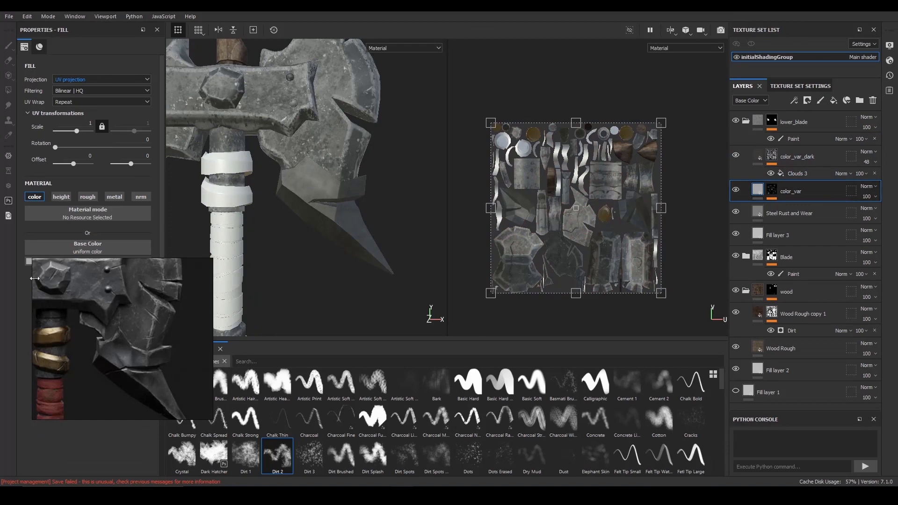
click(110, 261)
mouse_move(233, 307)
mouse_down()
mouse_move(232, 288)
mouse_move(233, 297)
mouse_up()
alt+drag(323, 264, 361, 252)
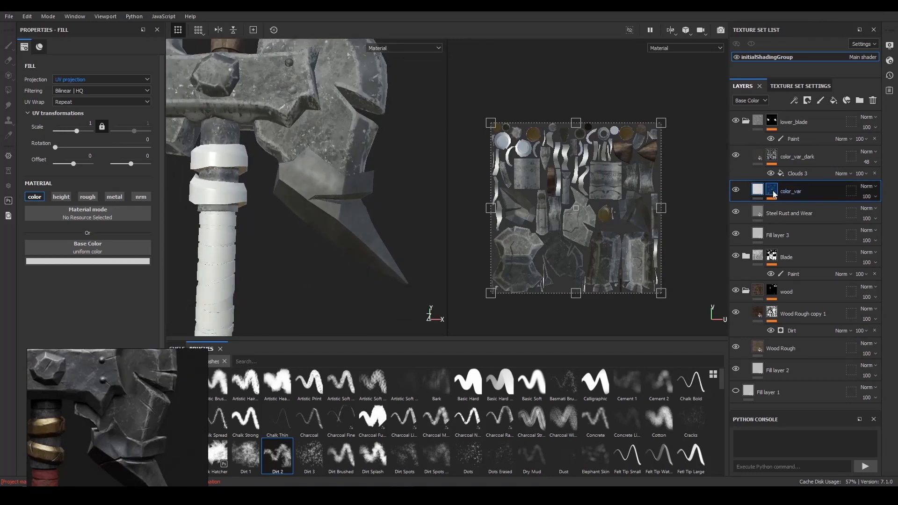
- Add a filter above Clouds 2 in the mask of the lower_blade folder's color_var layer
click(773, 192)
click(788, 207)
click(795, 102)
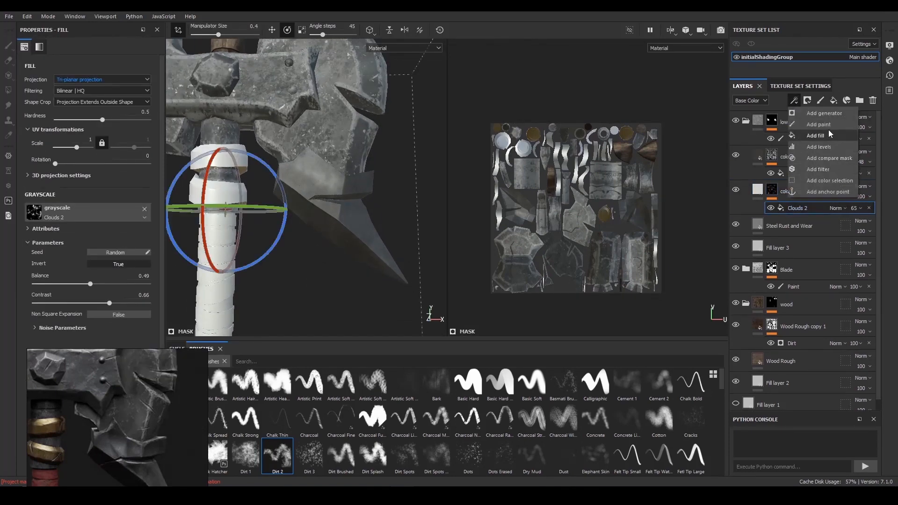
click(826, 168)
- Try a Contrast Luminosity filter with contrast -0.128205 on the color_var mask and clear it
click(124, 65)
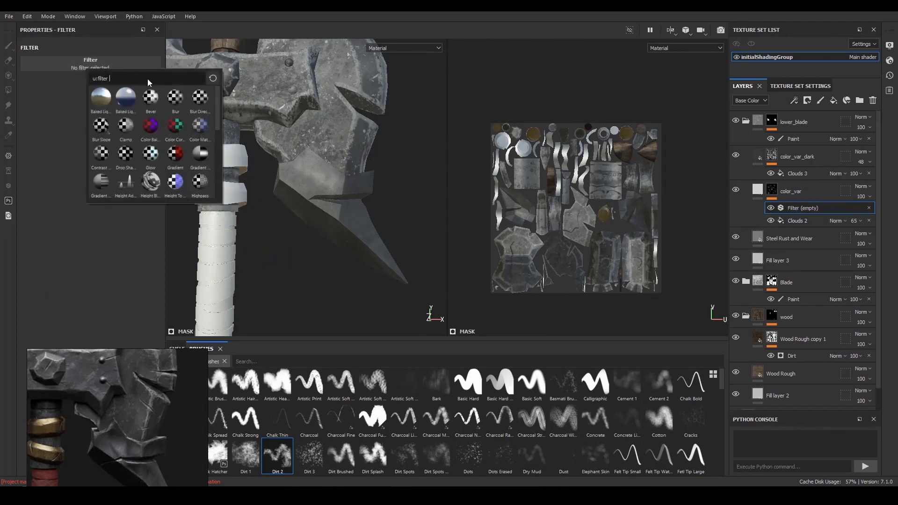
text(con)
click(125, 104)
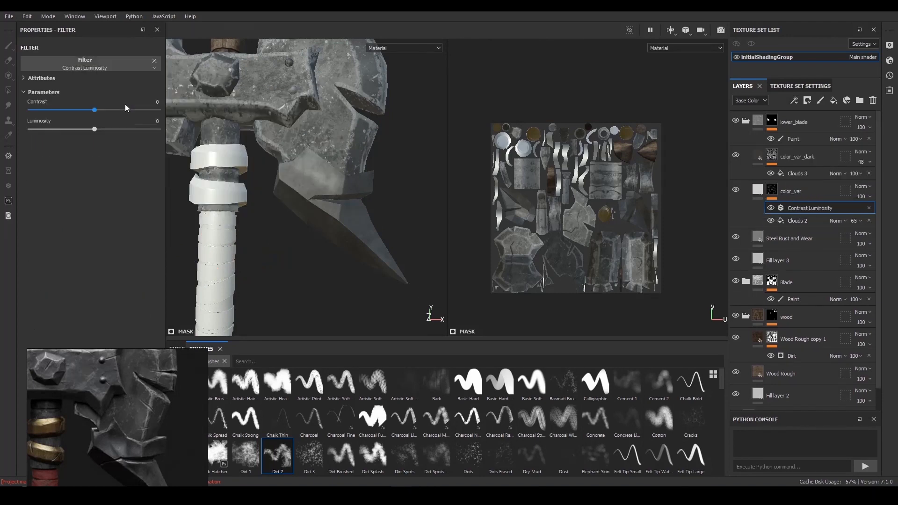
mouse_move(94, 111)
mouse_down()
mouse_move(68, 110)
mouse_move(96, 110)
mouse_move(86, 111)
mouse_up()
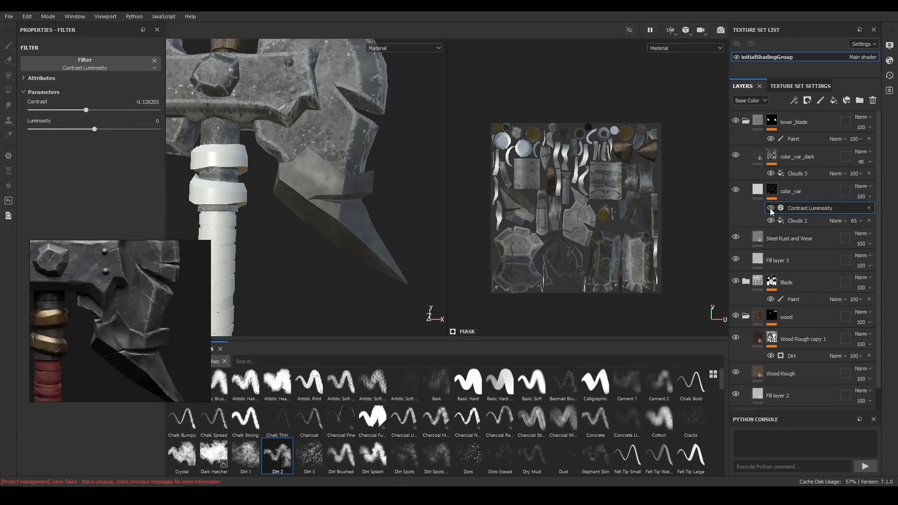
click(154, 60)
- Assign the Blur filter to the filter effect above Clouds 2 in the color_var mask
click(133, 63)
text(con)
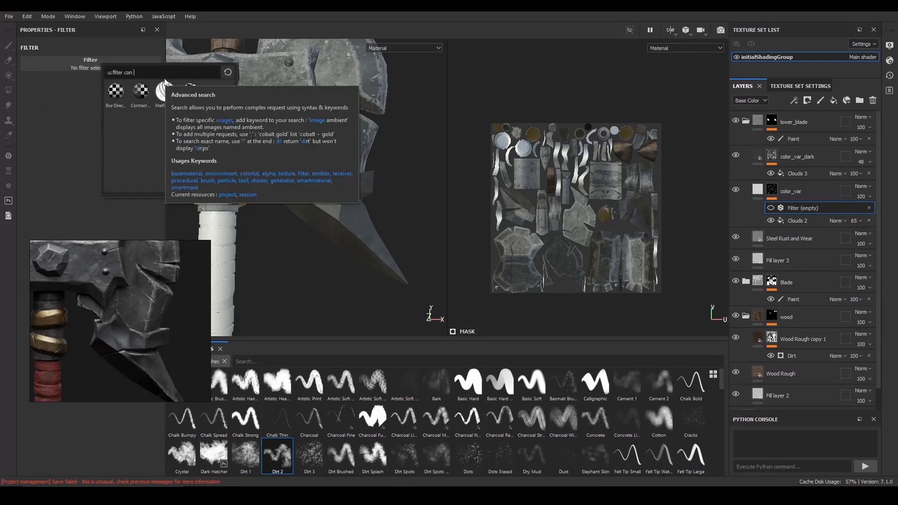
key(BackSpace)
key(BackSpace)
key(BackSpace)
key(BackSpace)
text(bl)
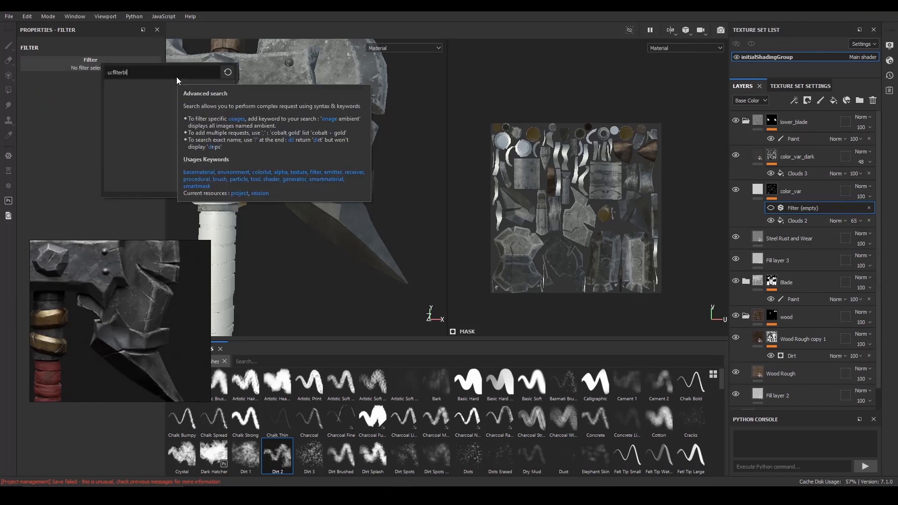
key(BackSpace)
key(BackSpace)
text(blur)
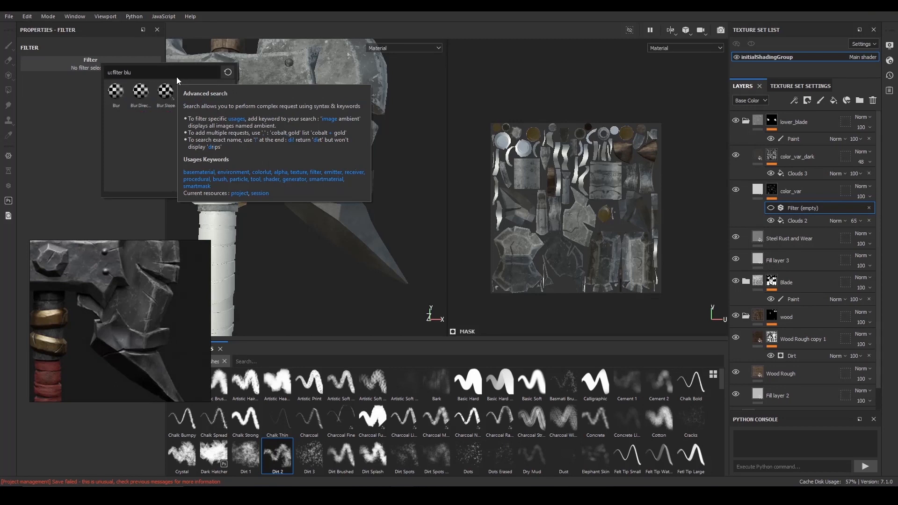
click(109, 93)
- Set the color_var mask's blur intensity to 1.52
alt+drag(295, 220, 314, 217)
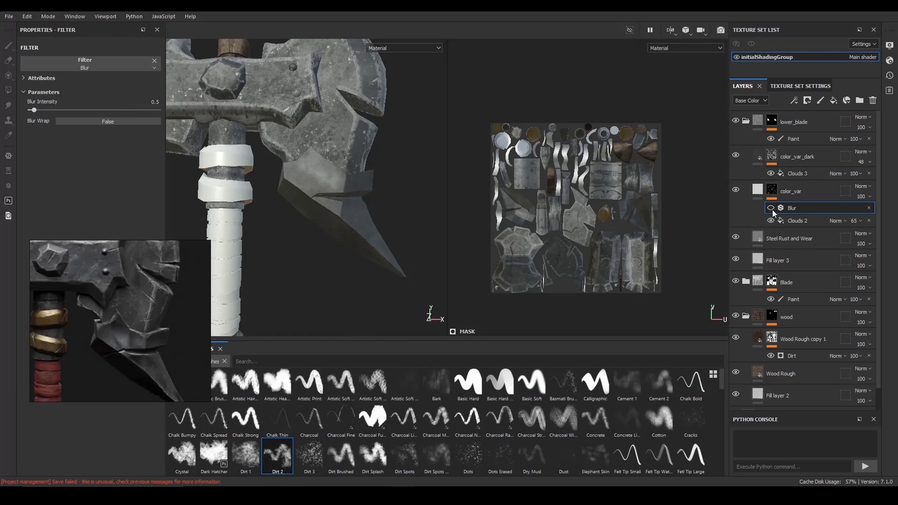
click(54, 110)
alt+drag(329, 149, 365, 180)
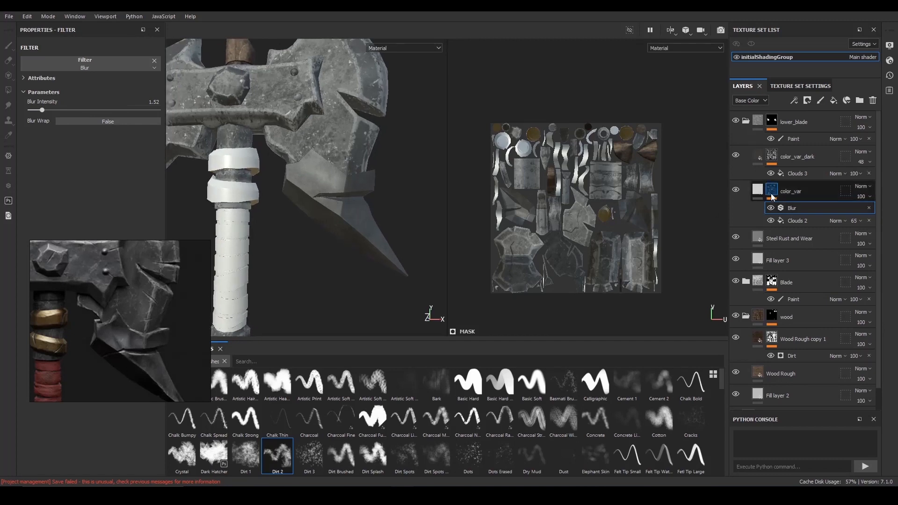
- Try scale values of 2 and 4 on the Clouds 2 fill in the color_var mask
click(790, 221)
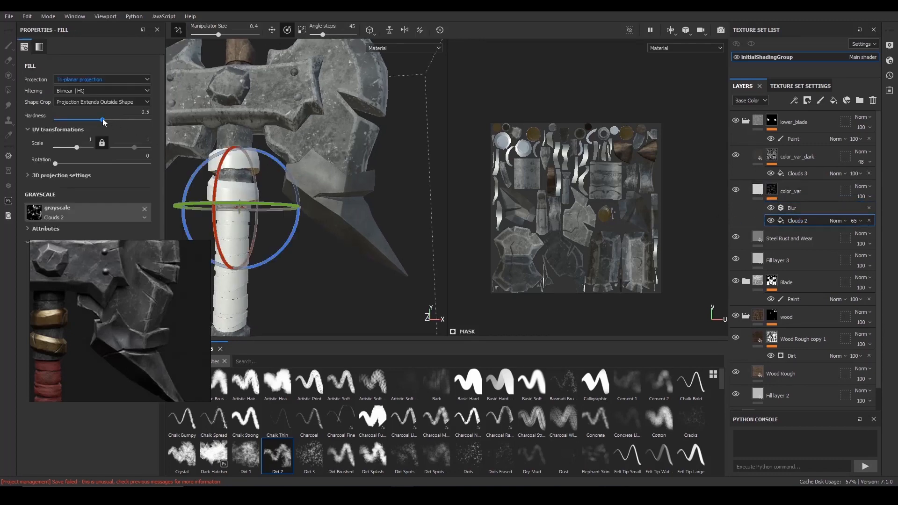
click(89, 139)
text(2)
key(Return)
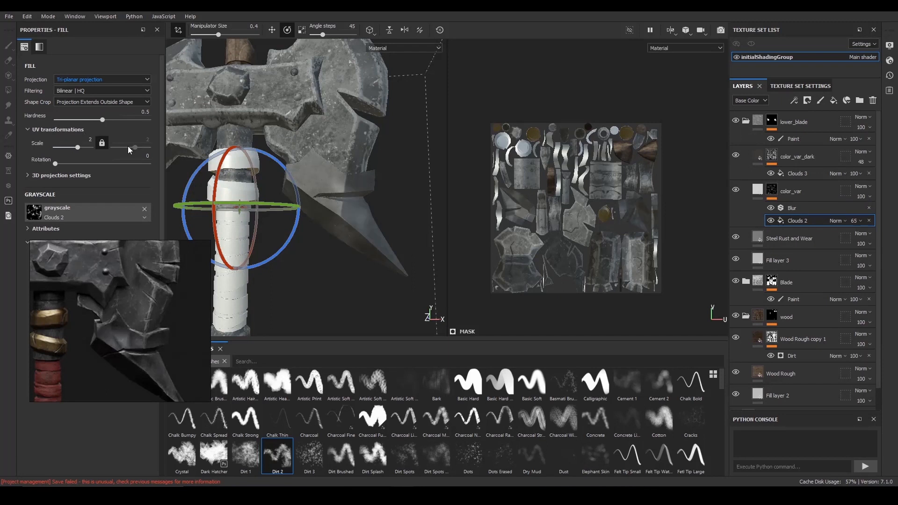
click(89, 140)
text(4)
key(Return)
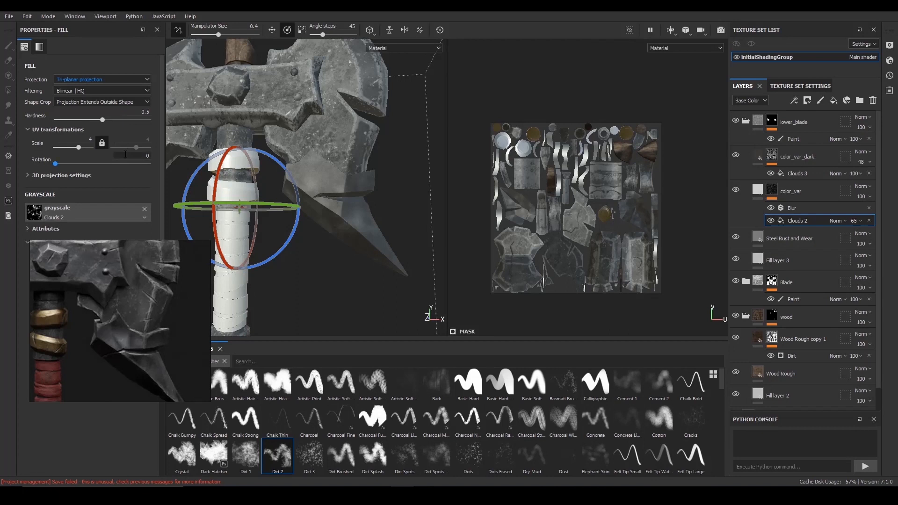
- Set the Clouds 2 fill's contrast to 0.8 and its scale to 1
scroll(85, 199, down, 2)
drag(111, 246, 126, 248)
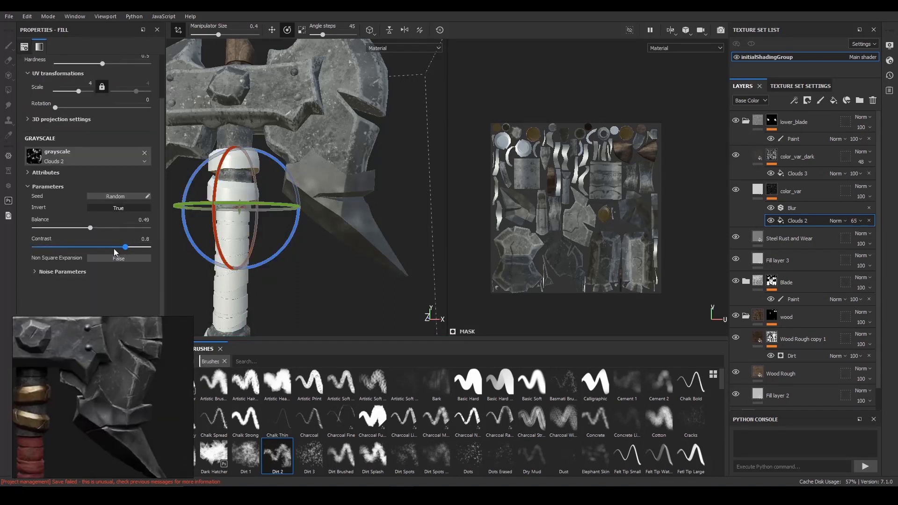
scroll(94, 187, up, 2)
double_click(86, 139)
text(1)
key(Return)
alt+drag(340, 211, 433, 232)
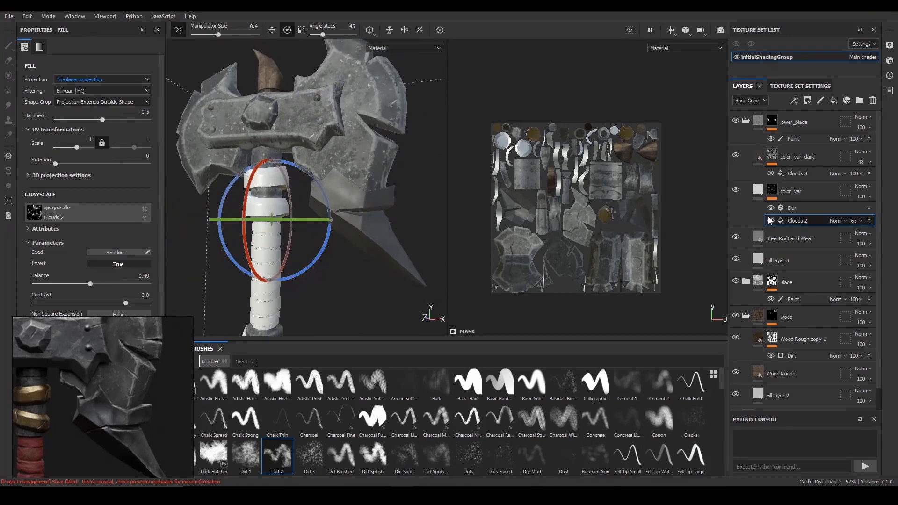
mouse_move(365, 229)
alt+mouse_down()
mouse_move(374, 234)
mouse_move(366, 230)
alt+mouse_up()
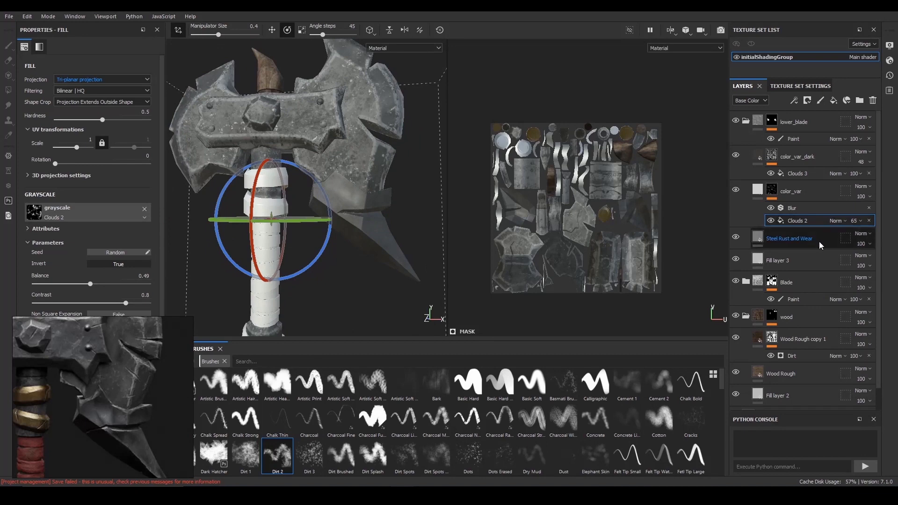
- Map the Metallic channel of the Steel Rust and Wear layer to the material's metallic output
click(818, 243)
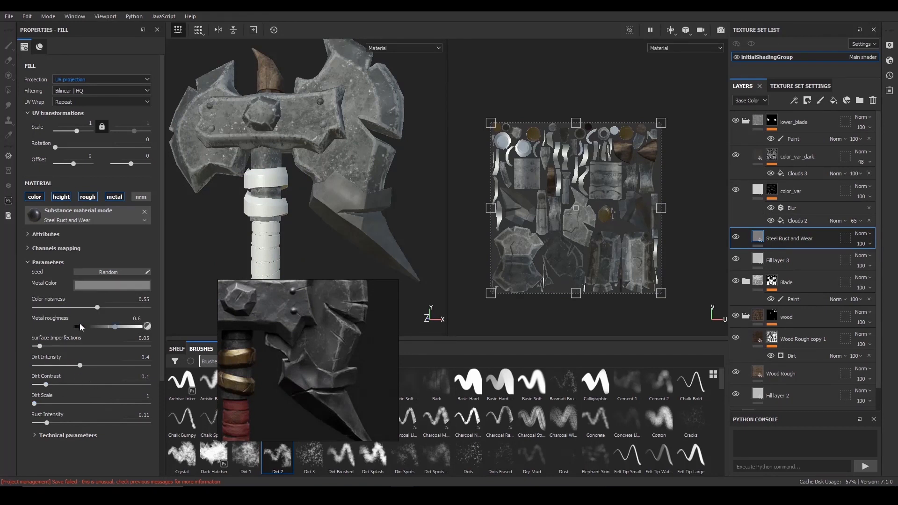
click(31, 235)
click(32, 235)
click(29, 248)
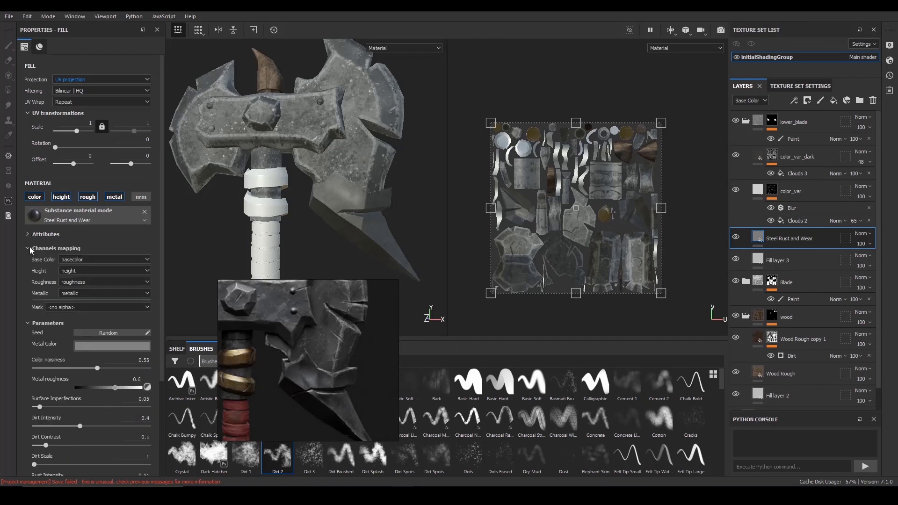
click(77, 293)
click(77, 330)
scroll(28, 328, down, 5)
scroll(49, 192, up, 3)
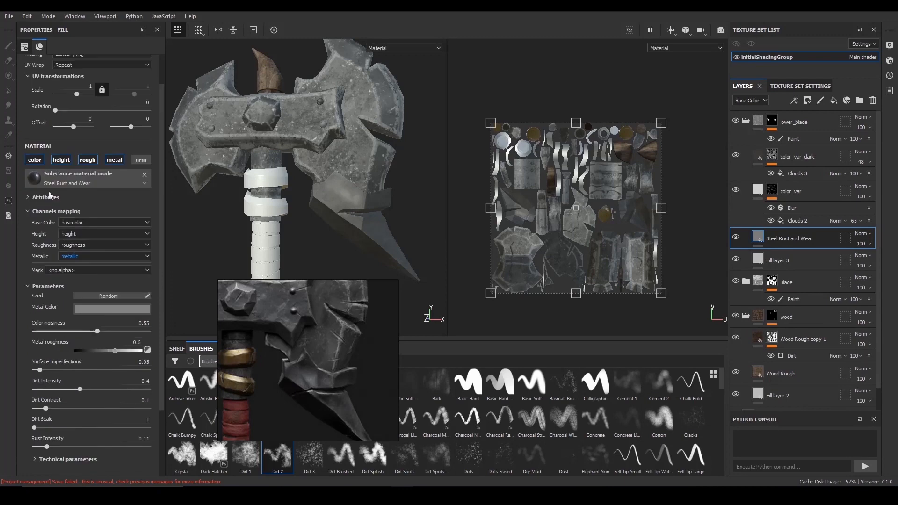
scroll(49, 195, up, 1)
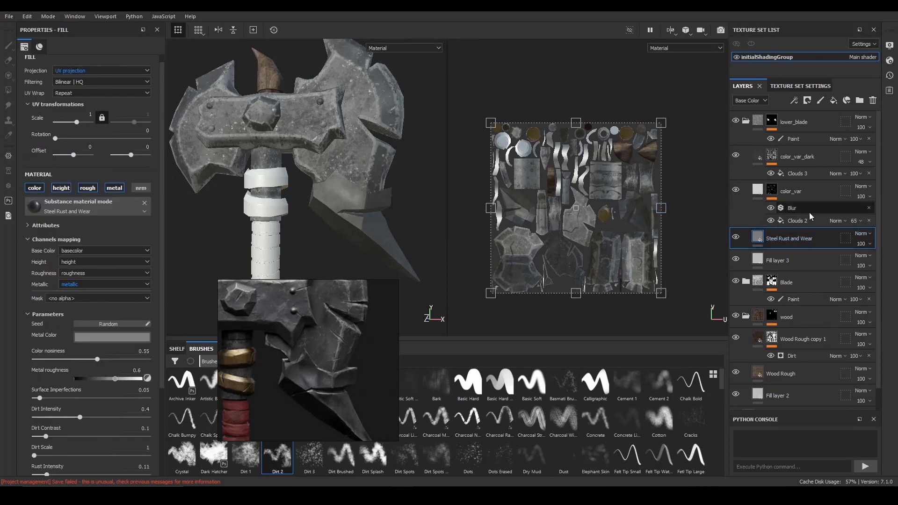
- Add a metal-only fill layer named metalness above color_var_dark in the lower_blade folder and set its metallic value to 1
click(746, 123)
click(746, 123)
click(813, 135)
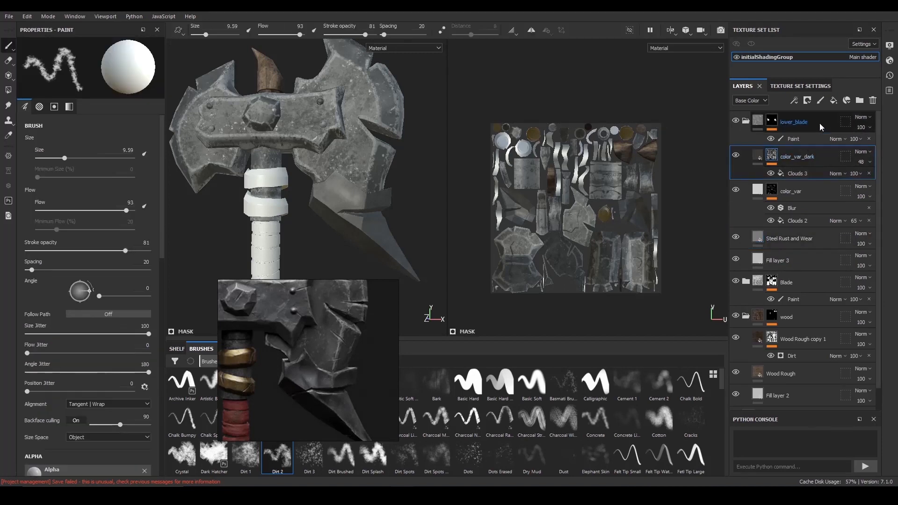
click(833, 100)
alt+click(118, 189)
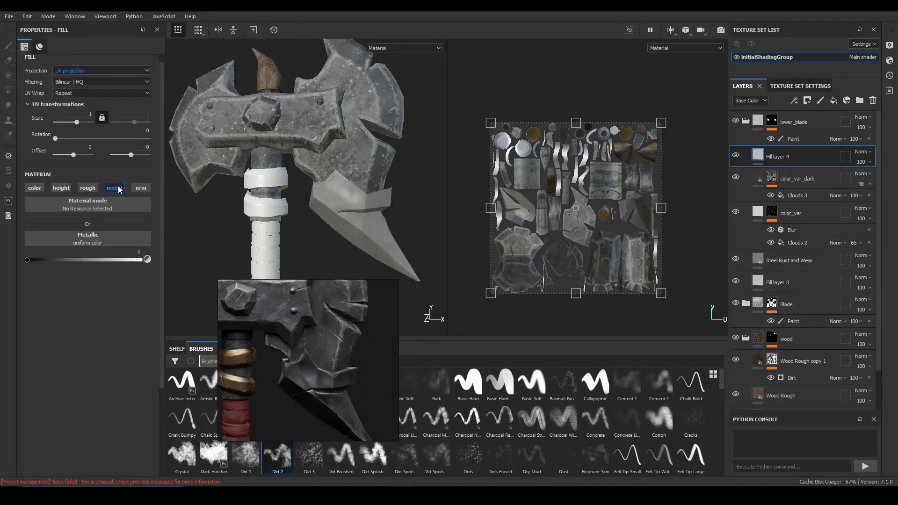
double_click(781, 158)
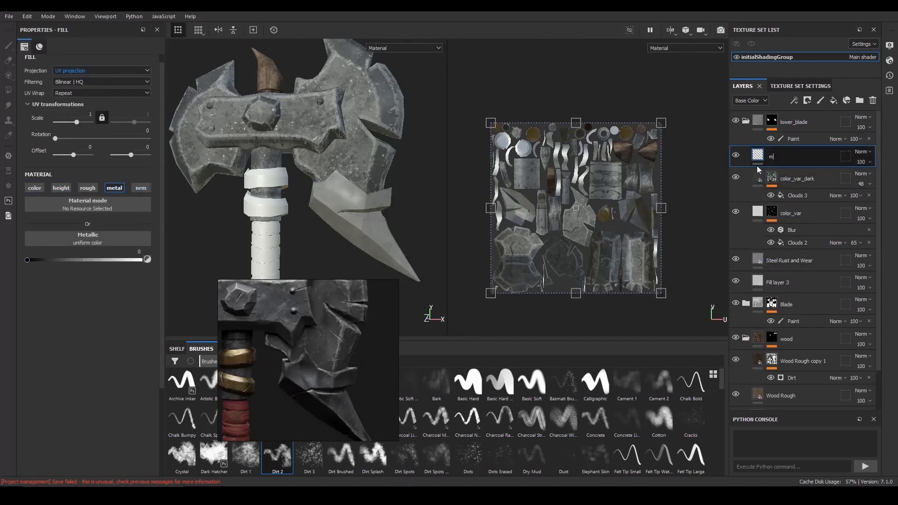
text(metalness)
key(Return)
drag(74, 260, 145, 259)
alt+drag(218, 245, 221, 250)
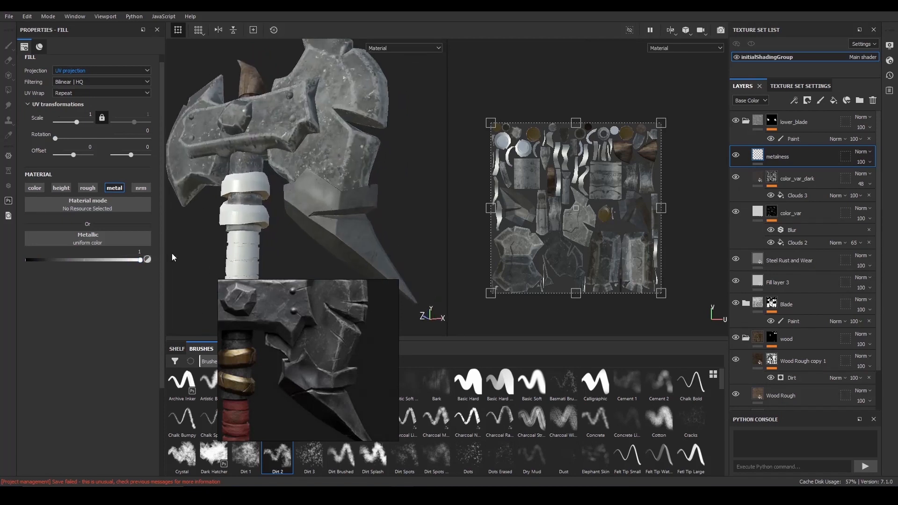
- Try enabling roughness on the metalness layer with a value of 0.5984
click(80, 189)
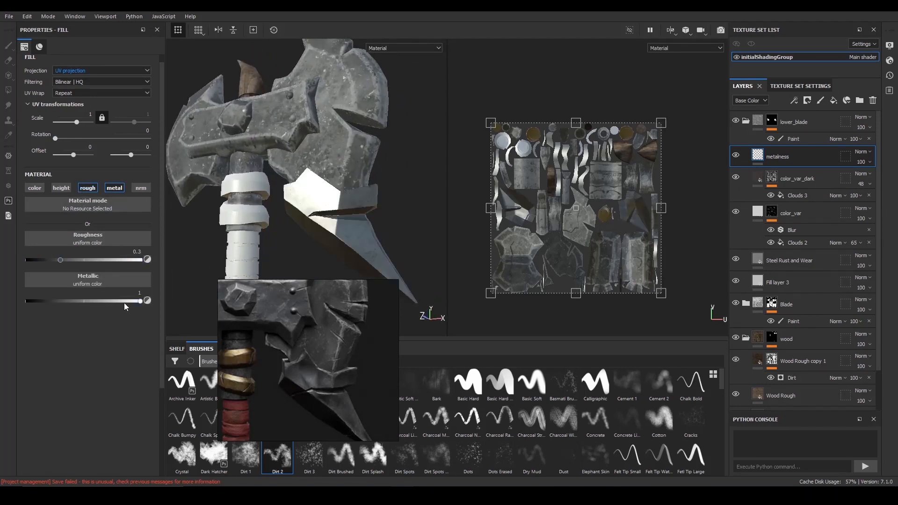
drag(64, 259, 96, 260)
mouse_move(289, 191)
alt+mouse_down()
mouse_move(327, 187)
mouse_move(273, 187)
mouse_move(302, 188)
alt+mouse_up()
alt+right_drag(302, 188, 321, 181)
- Display the roughness channel and compare the lower blade with the metalness layer hidden and shown
key(c)
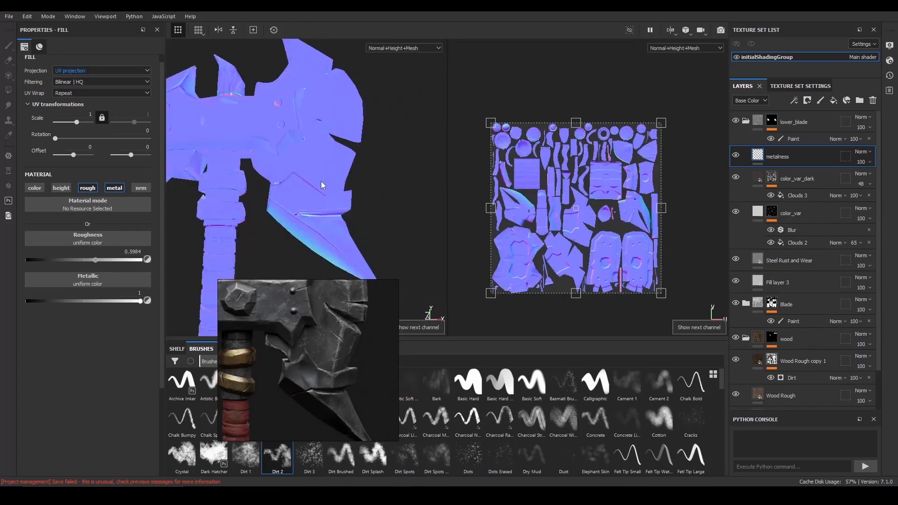
key(c)
key(c)
alt+drag(320, 181, 274, 223)
click(736, 156)
click(735, 156)
click(736, 156)
click(735, 156)
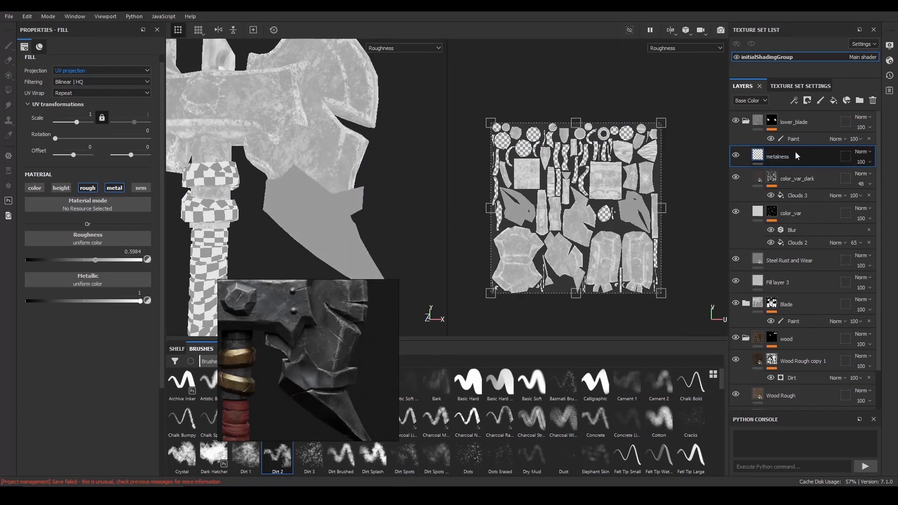
- Disable the roughness channel on the metalness layer
click(87, 188)
mouse_move(327, 173)
alt+right_down()
mouse_move(331, 186)
mouse_move(302, 162)
mouse_move(311, 172)
alt+right_up()
alt+drag(311, 172, 286, 174)
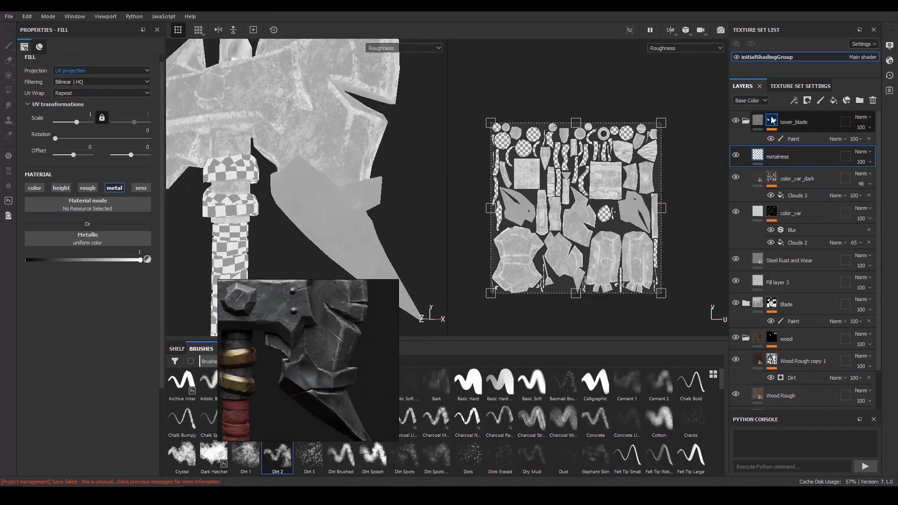
- Add a roughness-only fill layer named roughness above metalness and set its roughness value to 0.5422
click(836, 100)
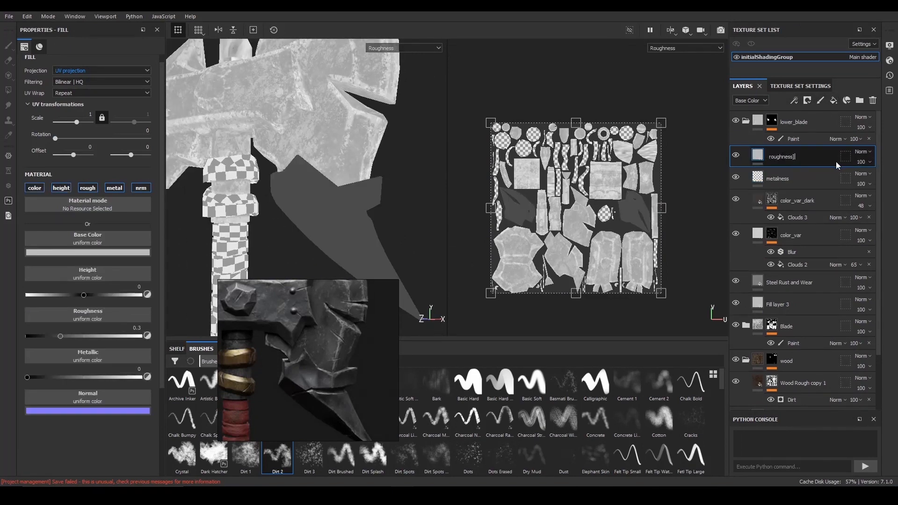
alt+click(87, 188)
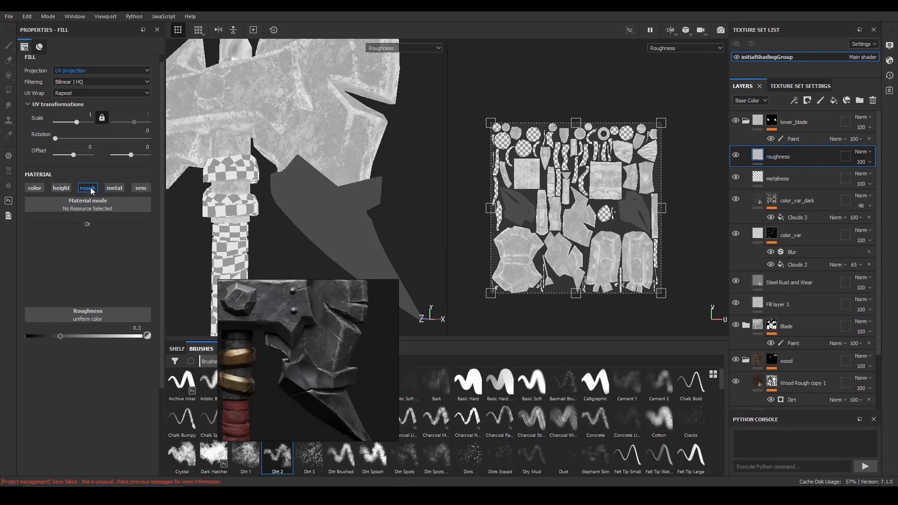
drag(61, 260, 94, 261)
click(77, 261)
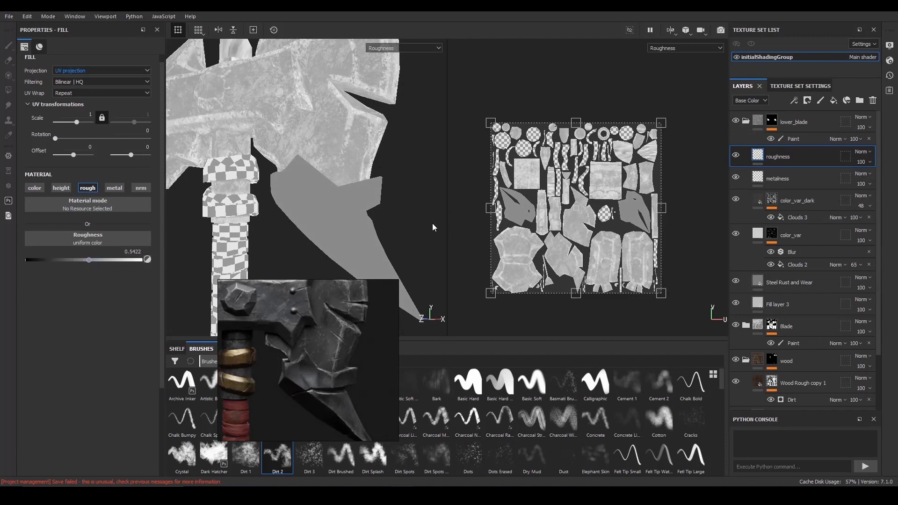
- Give the roughness layer a black mask and add a fill effect to that mask
click(807, 100)
click(818, 127)
click(794, 101)
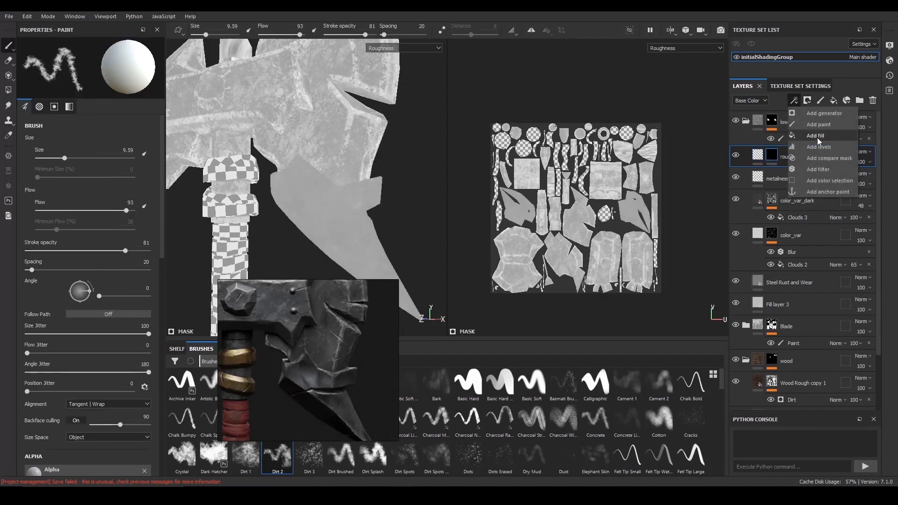
click(817, 139)
- Try Grunge Concrete and Grunge Dust Small as the texture of the roughness layer's mask fill
click(100, 189)
click(214, 234)
alt+drag(398, 202, 360, 187)
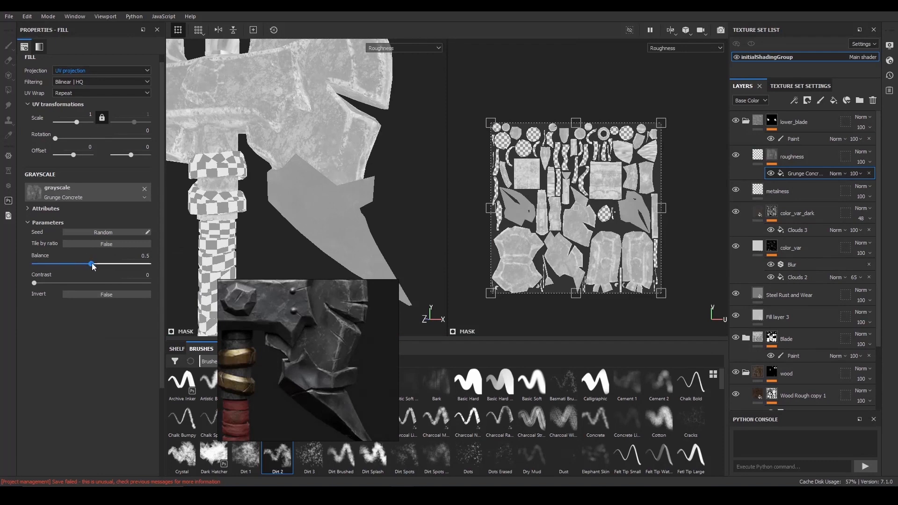
drag(120, 267, 113, 271)
alt+drag(313, 213, 333, 209)
click(96, 193)
click(210, 319)
alt+drag(249, 191, 282, 182)
- Use Clouds 3 as the roughness layer's mask texture, with balance 0.6 and contrast 0.67
click(84, 195)
click(212, 217)
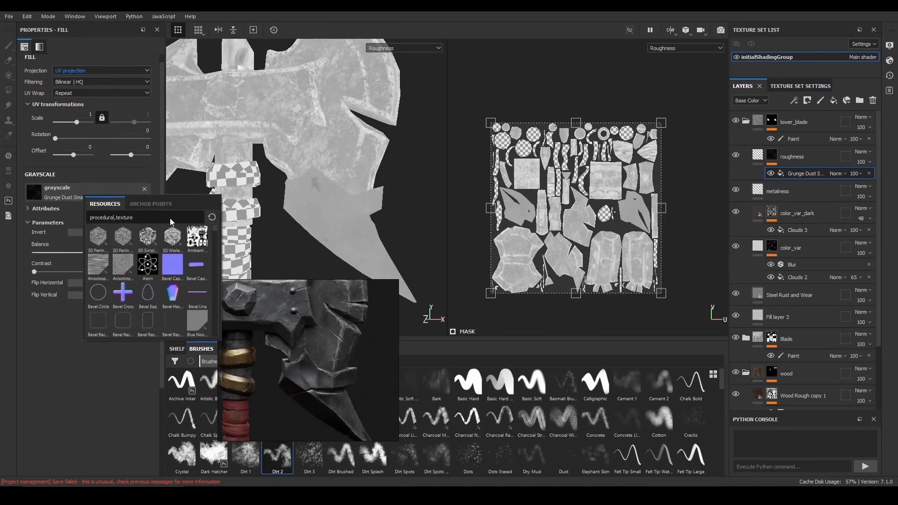
text(clo)
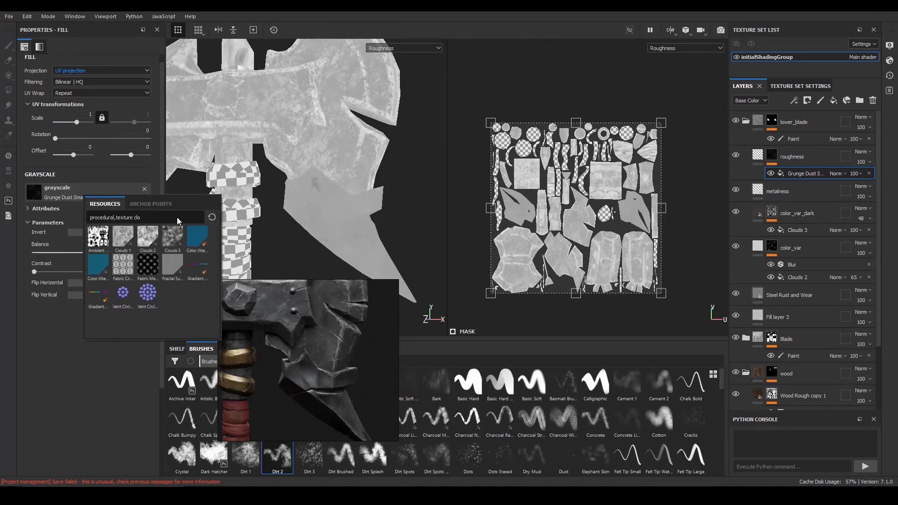
click(173, 238)
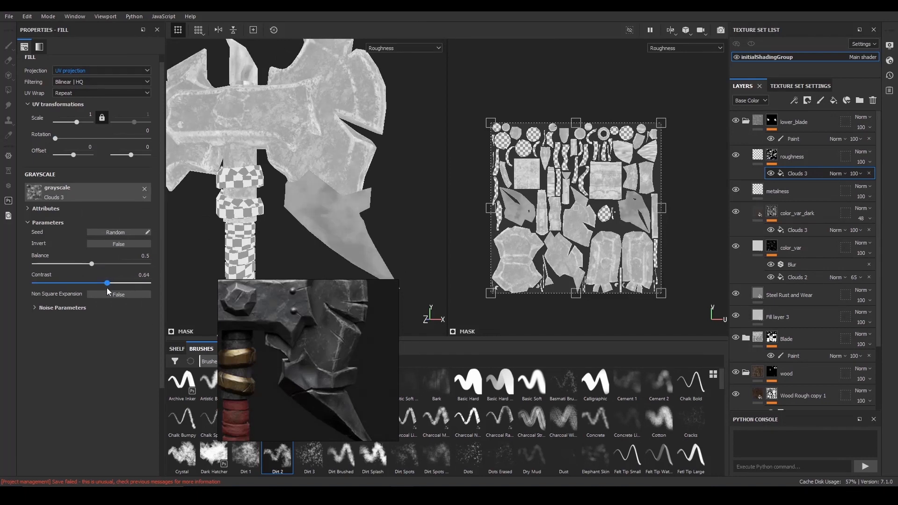
drag(92, 264, 98, 265)
mouse_move(110, 266)
mouse_down()
mouse_move(93, 265)
mouse_move(113, 283)
mouse_up()
alt+drag(303, 204, 318, 213)
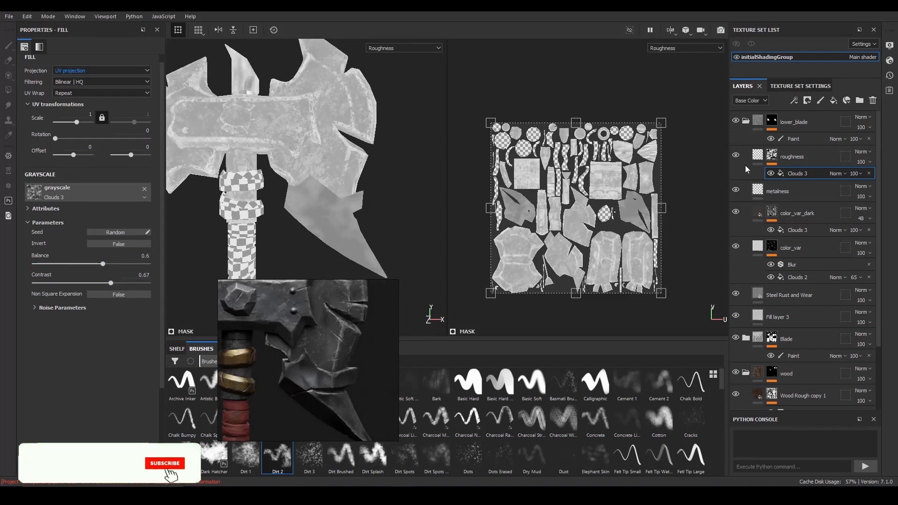
- Lower the roughness layer's roughness value to 0.4859 and return the viewports to the material display
click(757, 155)
drag(89, 260, 72, 262)
scroll(283, 185, down, 1)
alt+drag(281, 184, 287, 184)
key(m)
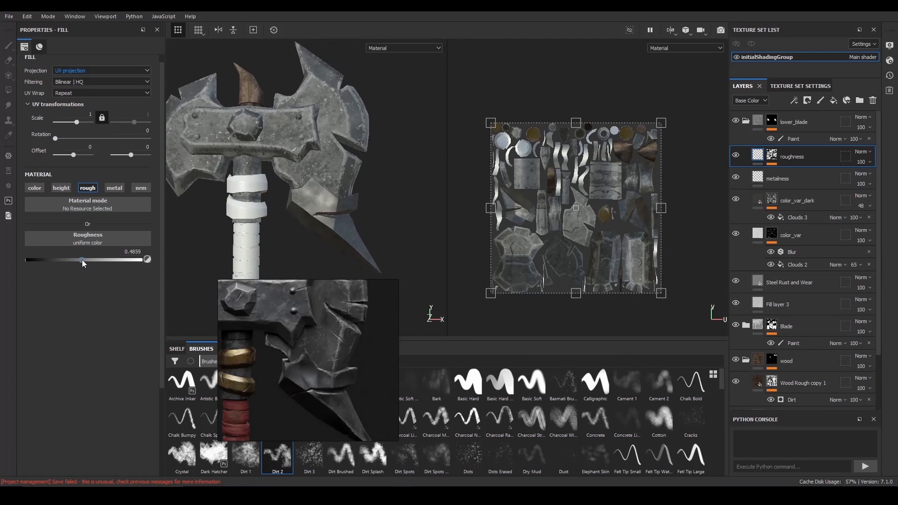
- Examine the lower blade's shine from several angles against the reference image, with the roughness layer hidden and shown
scroll(309, 215, down, 2)
alt+drag(323, 215, 285, 217)
shift+right_drag(300, 219, 433, 211)
scroll(304, 213, down, 2)
alt+drag(299, 213, 313, 214)
drag(308, 328, 97, 285)
mouse_move(304, 214)
alt+right_down()
mouse_move(347, 240)
mouse_move(368, 228)
mouse_move(314, 206)
alt+right_up()
click(736, 155)
click(735, 156)
alt+right_drag(318, 156, 276, 146)
- Add a paint effect above Clouds 3 in the color_var_dark mask and choose the Dirt 2 brush
click(736, 208)
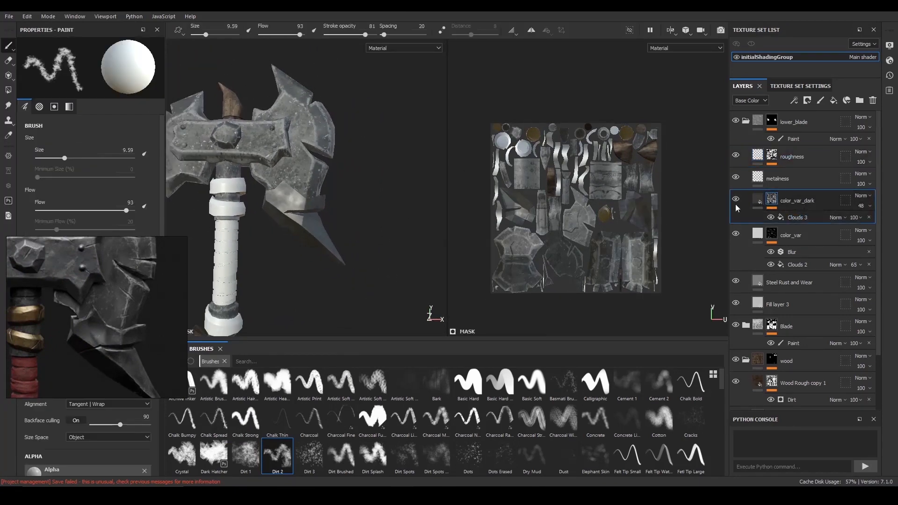
click(792, 218)
click(794, 101)
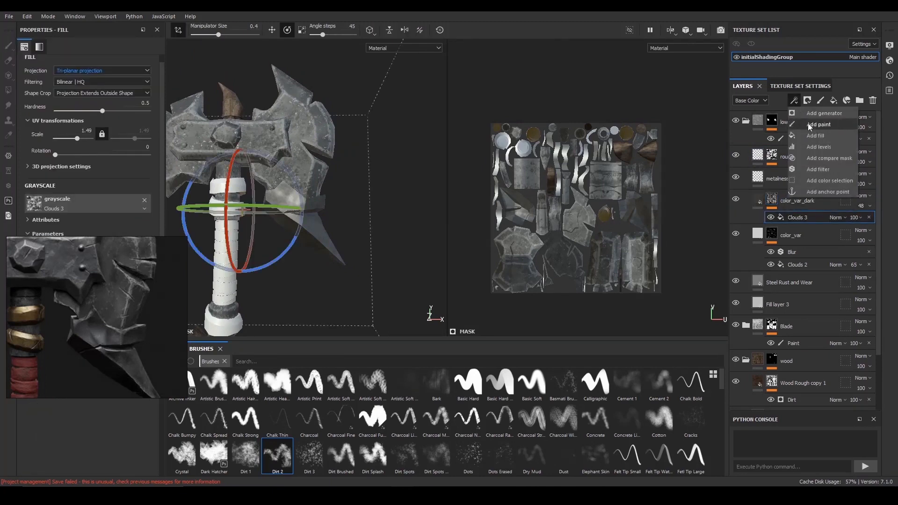
click(812, 125)
alt+right_drag(284, 159, 305, 169)
click(279, 453)
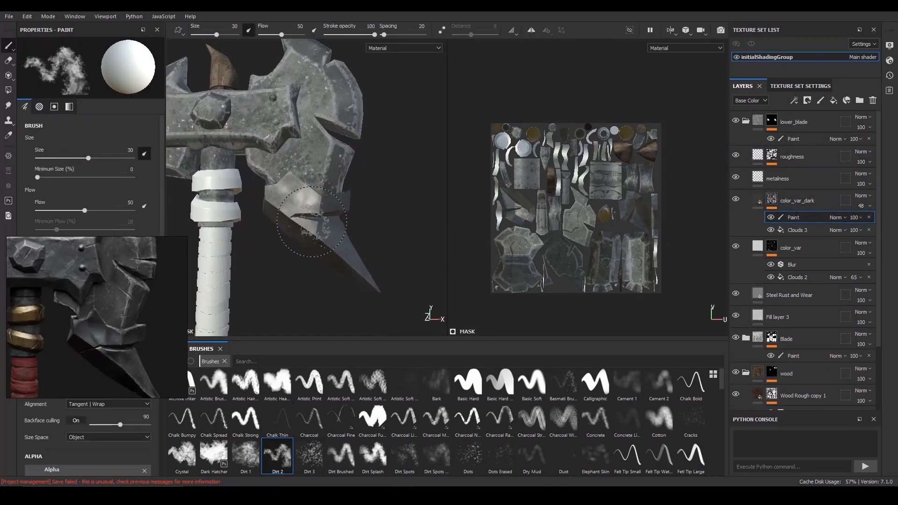
- Paint color_var_dark mask marks on the lower blade with a 13.53 Dirt 2 brush, checking them in the base color display
alt+drag(344, 204, 332, 207)
ctrl+right_drag(356, 220, 321, 245)
alt+drag(340, 232, 369, 233)
alt+right_drag(369, 233, 374, 234)
key(c)
key(c)
key(c)
key(c)
key(c)
key(c)
key(c)
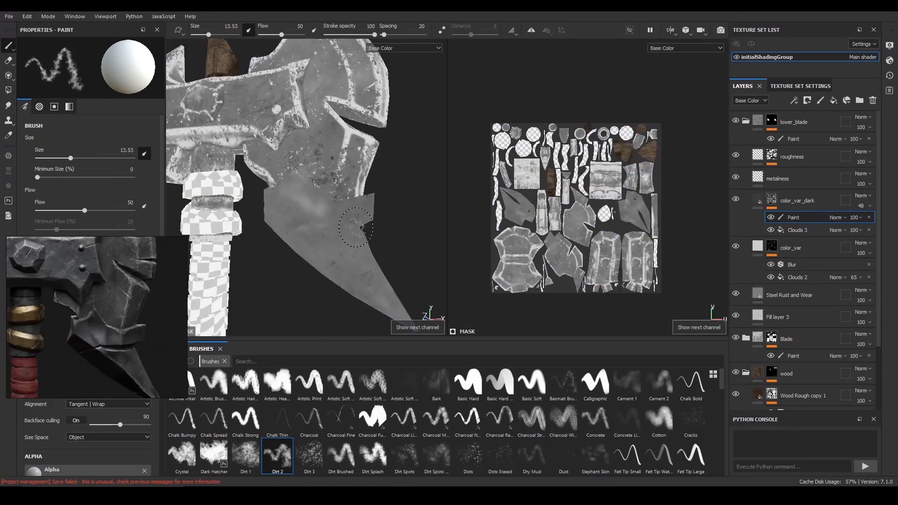
mouse_move(374, 251)
alt+mouse_down()
mouse_move(321, 220)
mouse_move(350, 231)
mouse_move(345, 239)
mouse_move(355, 248)
mouse_move(366, 227)
mouse_move(407, 220)
mouse_move(340, 214)
mouse_move(358, 241)
alt+mouse_up()
key(m)
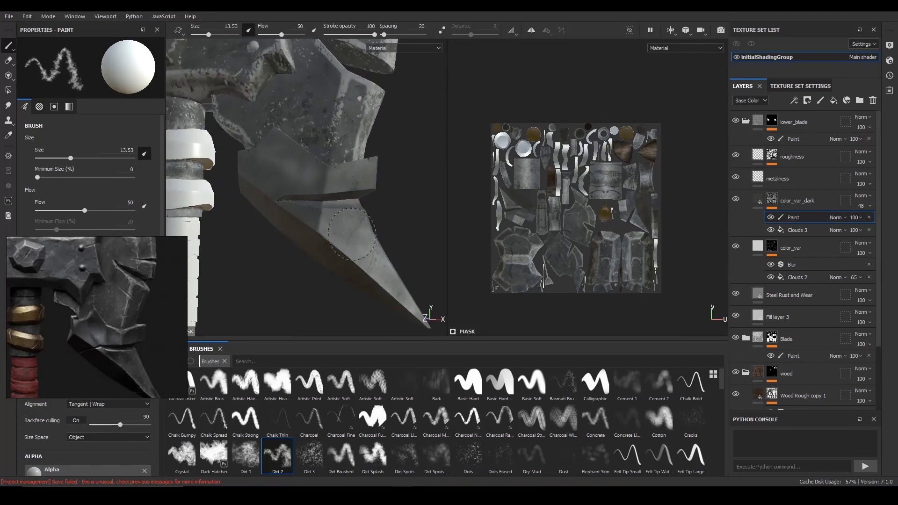
- Examine the lower blade's color variation from the front, side and back of the axe against the reference image
scroll(352, 233, down, 5)
shift+right_drag(369, 196, 422, 186)
alt+middle_drag(377, 201, 380, 193)
scroll(355, 200, up, 5)
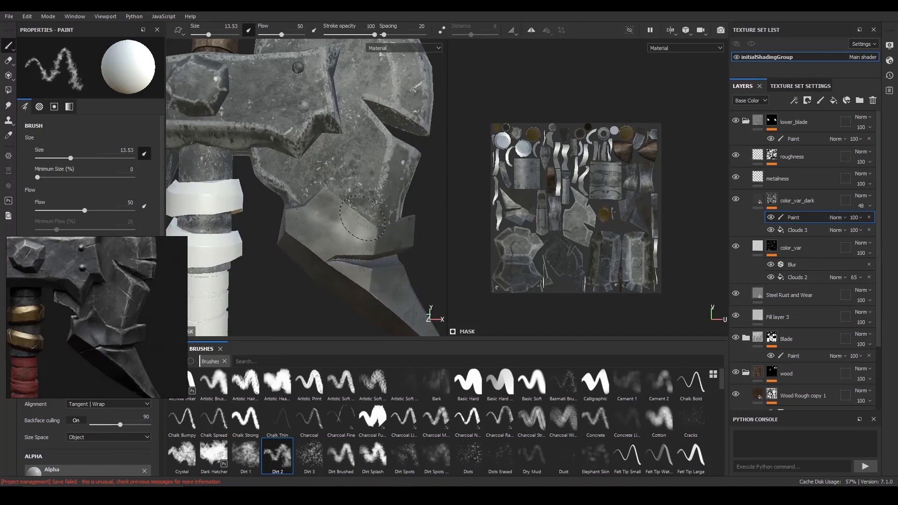
mouse_move(309, 222)
alt+mouse_down()
mouse_move(318, 232)
mouse_move(337, 228)
mouse_move(327, 220)
mouse_move(341, 215)
mouse_move(324, 222)
mouse_move(309, 207)
mouse_move(288, 217)
mouse_move(322, 213)
alt+mouse_up()
key(f)
mouse_move(166, 201)
mouse_down()
mouse_move(334, 200)
mouse_move(182, 200)
mouse_up()
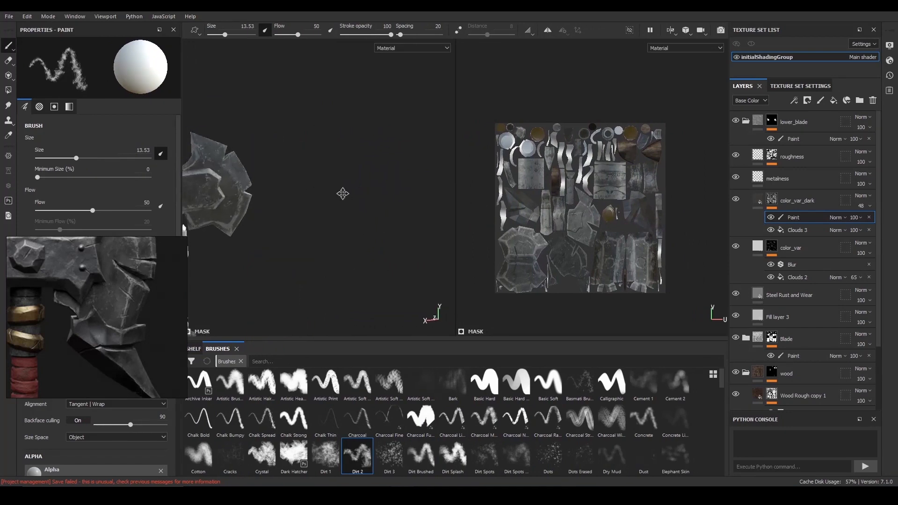
alt+drag(339, 189, 357, 184)
alt+middle_drag(357, 185, 435, 187)
alt+right_drag(210, 150, 237, 201)
alt+drag(237, 200, 364, 210)
shift+right_drag(327, 220, 393, 206)
alt+middle_drag(327, 243, 302, 222)
alt+drag(302, 222, 320, 206)
shift+right_drag(320, 206, 346, 209)
alt+drag(346, 208, 357, 216)
alt+right_drag(400, 243, 489, 116)
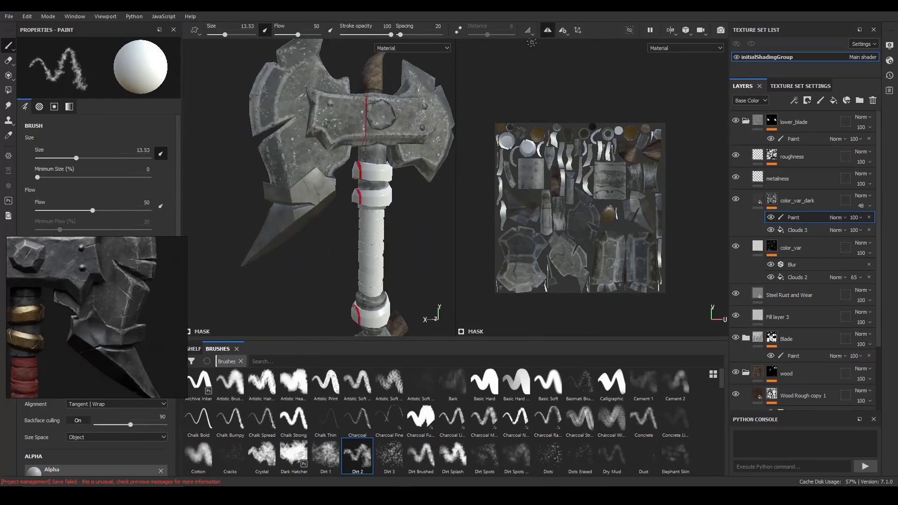
- Use Mirror X symmetry and brush Dirt 2 marks over both sides of the lower blade and its inner edge
click(565, 32)
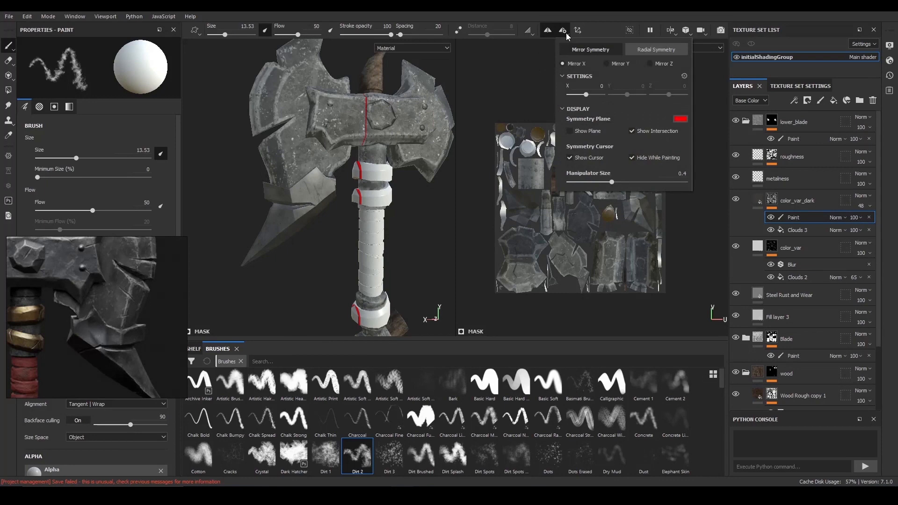
alt+drag(299, 225, 416, 224)
shift+right_drag(416, 224, 434, 233)
alt+middle_drag(435, 234, 426, 218)
alt+drag(406, 252, 358, 243)
alt+right_drag(358, 243, 319, 198)
mouse_move(337, 185)
alt+mouse_down()
mouse_move(348, 196)
mouse_move(332, 203)
mouse_move(351, 205)
mouse_move(363, 194)
alt+mouse_up()
alt+middle_drag(283, 137, 305, 178)
alt+drag(301, 161, 298, 237)
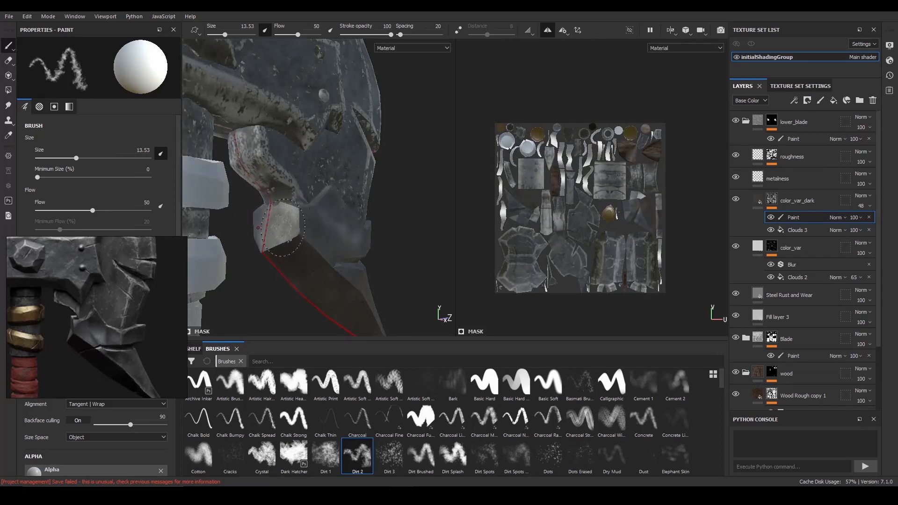
mouse_move(276, 233)
alt+mouse_down()
mouse_move(325, 197)
mouse_move(374, 201)
mouse_move(301, 210)
mouse_move(389, 223)
mouse_move(393, 214)
alt+mouse_up()
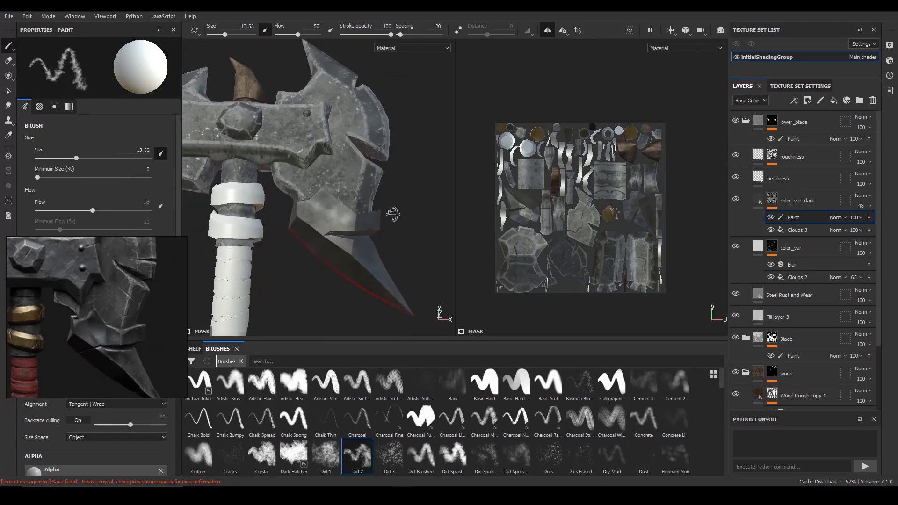
- Add a fill layer named height above color_var_dark with only the height channel, set to -0.1549
click(802, 198)
click(834, 101)
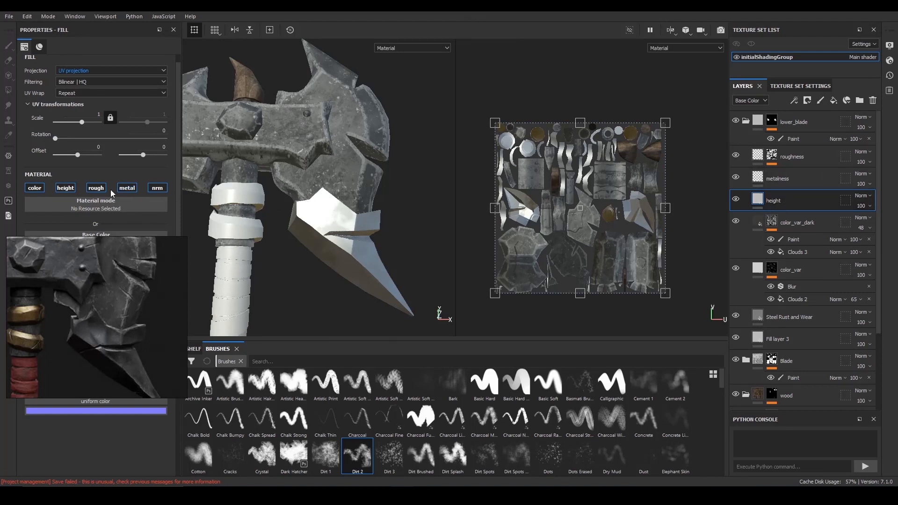
alt+click(63, 189)
alt+drag(224, 208, 222, 248)
right_drag(166, 255, 192, 377)
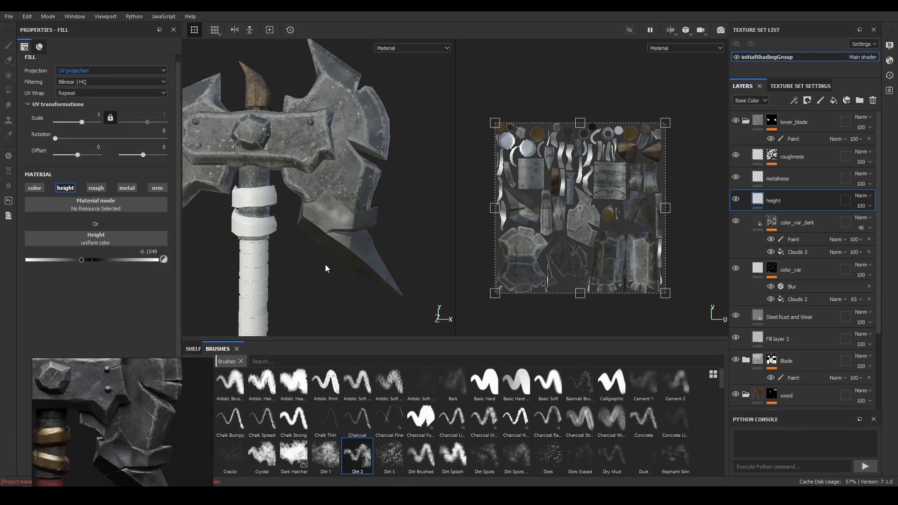
- Give the height layer a black mask with a paint effect and pick the Basic Soft brush
alt+middle_drag(239, 268, 250, 242)
scroll(250, 242, down, 1)
alt+right_drag(286, 210, 341, 207)
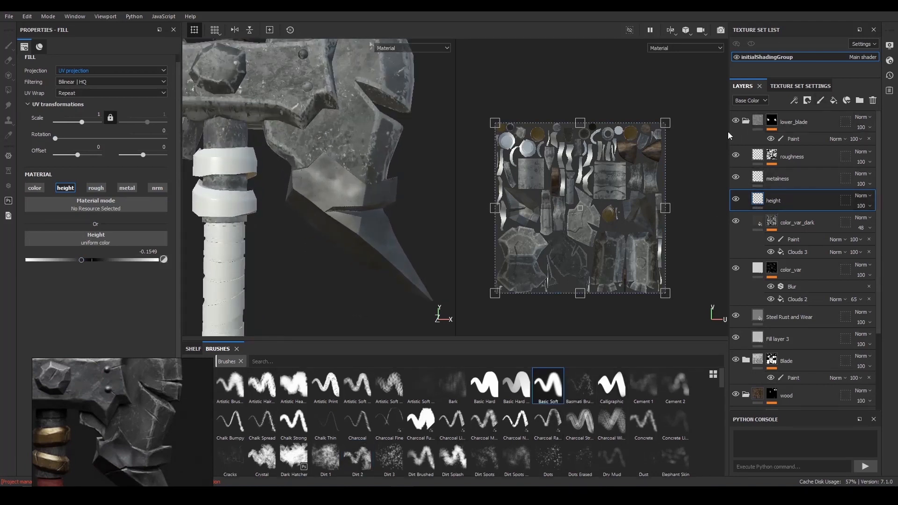
click(807, 100)
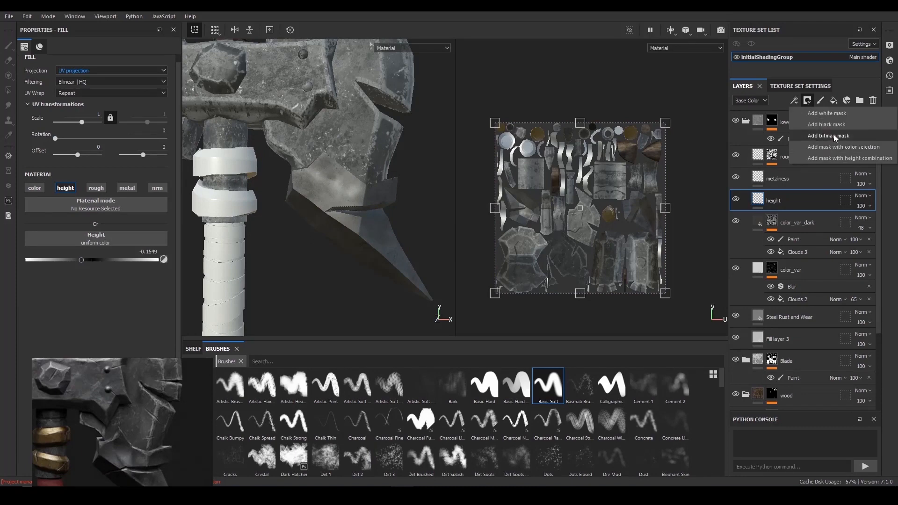
click(810, 114)
click(794, 100)
click(814, 125)
alt+right_drag(369, 206, 398, 208)
mouse_move(404, 208)
alt+mouse_down()
mouse_move(357, 217)
mouse_move(344, 211)
alt+mouse_up()
click(543, 395)
- Paint a soft test dent on the lower blade's upper facet in the height mask with a 6.58 brush
alt+right_drag(327, 206, 344, 206)
drag(319, 199, 314, 218)
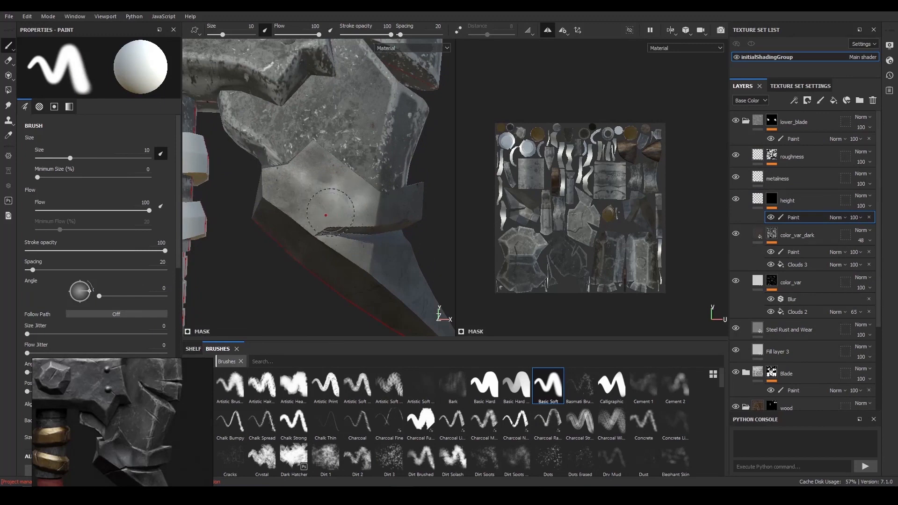
ctrl+right_drag(326, 215, 310, 218)
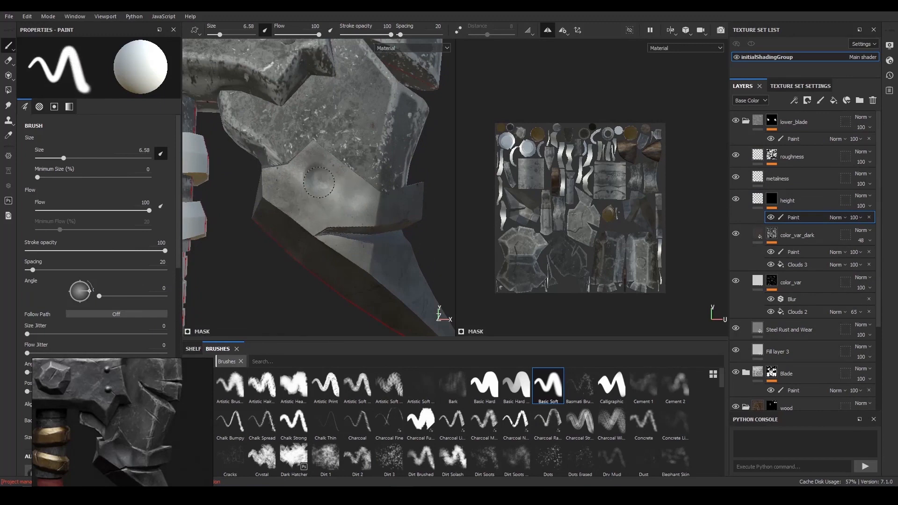
mouse_move(326, 211)
alt+mouse_down()
mouse_move(240, 176)
mouse_move(397, 186)
mouse_move(382, 223)
mouse_move(327, 198)
mouse_move(349, 209)
mouse_move(335, 202)
mouse_move(358, 194)
alt+mouse_up()
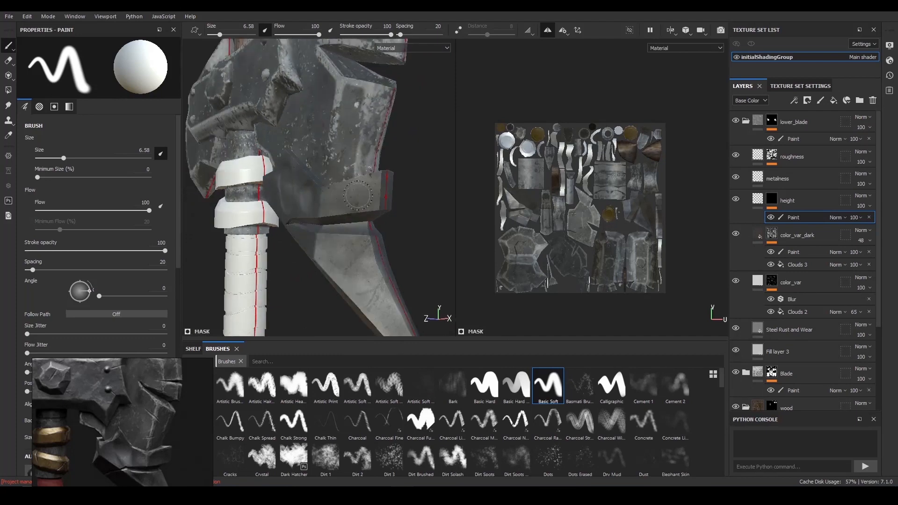
- Reduce the brush to size 4.67, flow 47 and stroke opacity 72, and paint softer dents on the lower blade
drag(293, 35, 297, 34)
drag(380, 35, 378, 35)
alt+drag(323, 209, 337, 195)
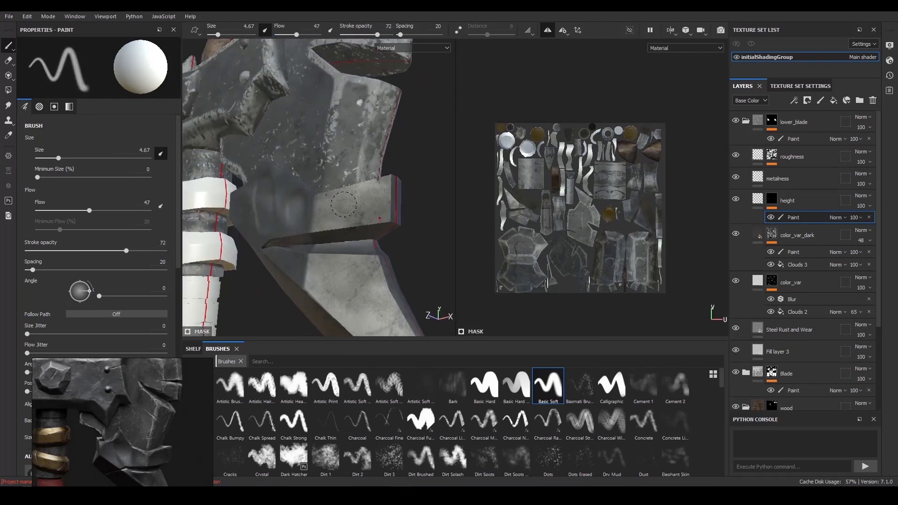
alt+drag(318, 175, 416, 176)
alt+middle_drag(415, 176, 333, 191)
mouse_move(397, 215)
alt+mouse_down()
mouse_move(415, 203)
mouse_move(413, 220)
alt+mouse_up()
- Turn off symmetry and shape dents on the back face of the lower blade, alternating white and black paint
click(550, 31)
alt+drag(381, 145, 351, 156)
alt+right_drag(352, 175, 388, 196)
mouse_move(388, 197)
alt+mouse_down()
mouse_move(411, 219)
mouse_move(321, 193)
mouse_move(335, 192)
mouse_move(356, 166)
alt+mouse_up()
key(x)
key(x)
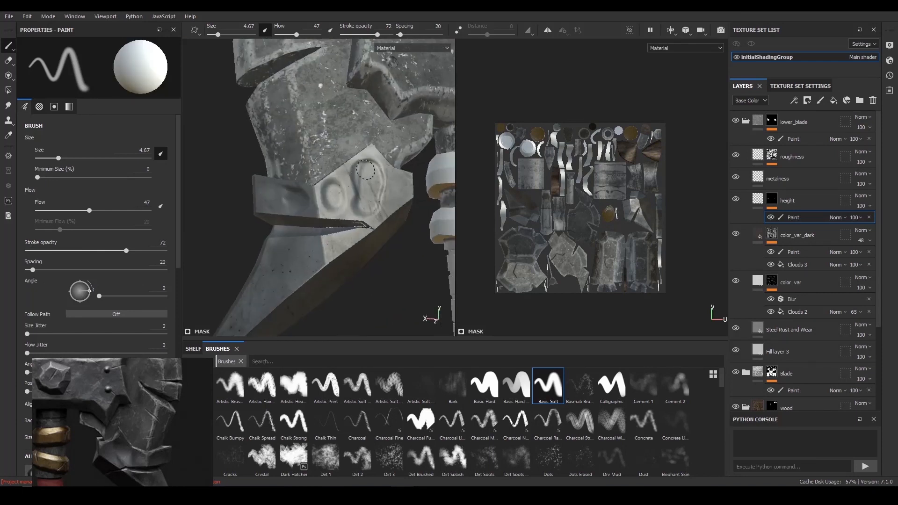
key(x)
alt+drag(386, 205, 325, 212)
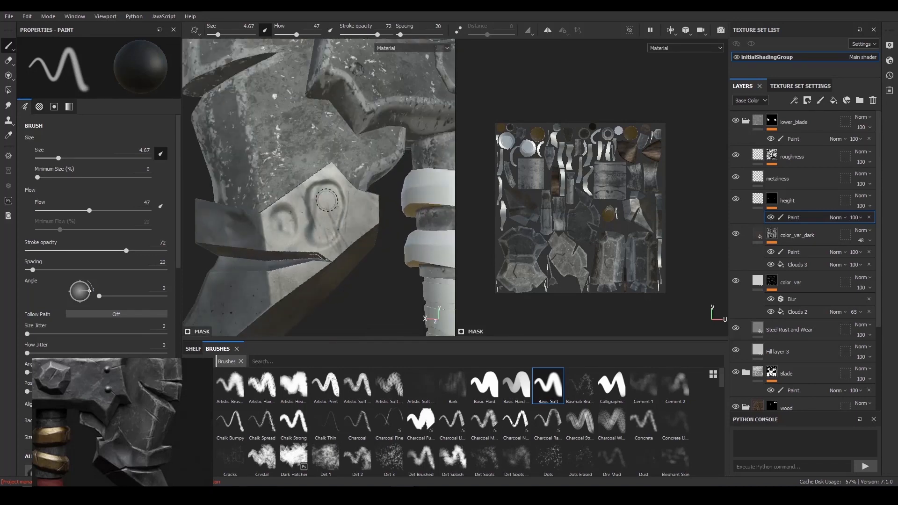
key(x)
alt+drag(322, 193, 389, 191)
alt+right_drag(388, 190, 423, 190)
- Paint more shallow dents across the front upper facet and the spike of the lower blade in the height mask
alt+drag(291, 230, 306, 220)
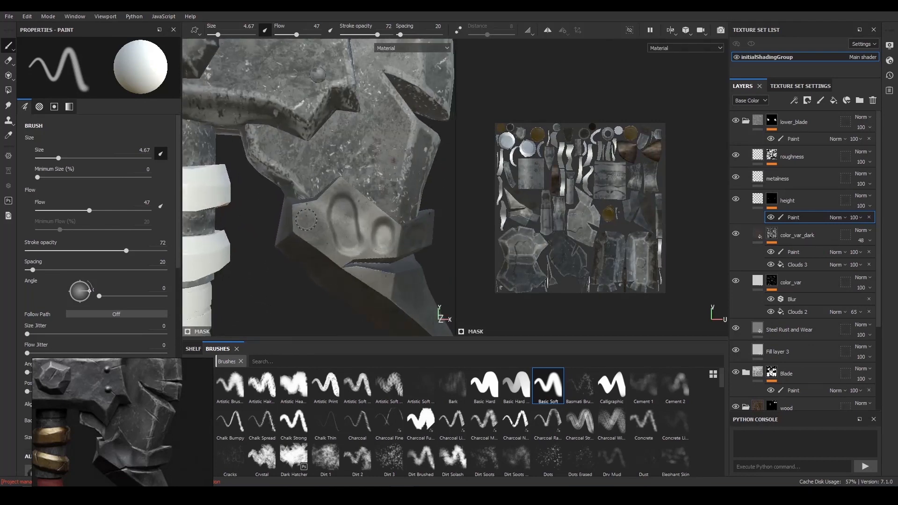
alt+right_drag(341, 232, 361, 248)
alt+drag(361, 248, 373, 215)
mouse_move(347, 223)
alt+right_down()
mouse_move(359, 226)
mouse_move(304, 229)
alt+right_up()
alt+drag(304, 229, 376, 207)
mouse_move(377, 207)
shift+right_down()
mouse_move(389, 204)
mouse_move(439, 250)
shift+right_up()
alt+middle_drag(444, 255, 419, 244)
alt+right_drag(419, 244, 419, 259)
alt+drag(419, 259, 374, 241)
mouse_move(354, 235)
ctrl+right_down()
mouse_move(366, 235)
mouse_move(337, 216)
mouse_move(365, 217)
ctrl+right_up()
mouse_move(365, 216)
alt+mouse_down()
mouse_move(363, 205)
mouse_move(338, 205)
alt+mouse_up()
alt+middle_drag(338, 205, 341, 226)
alt+right_drag(340, 225, 367, 270)
alt+middle_drag(366, 271, 365, 255)
- Rework the elongated dent on the front upper facet with white paint, using a 3.83 brush
key(x)
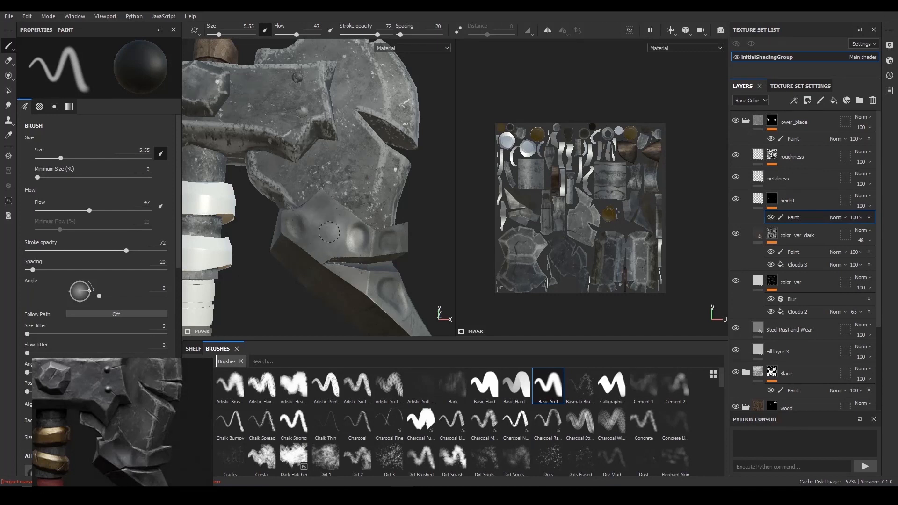
key(x)
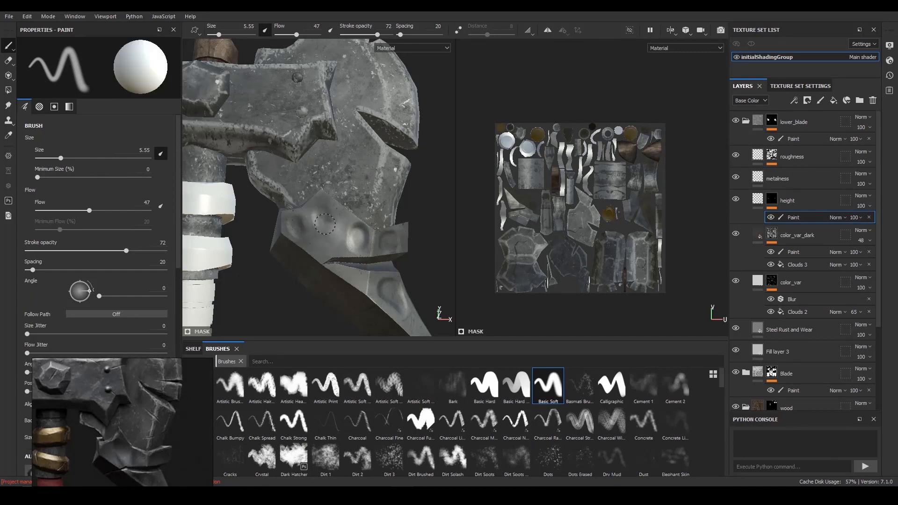
key([)
key([)
key([)
key([)
key([)
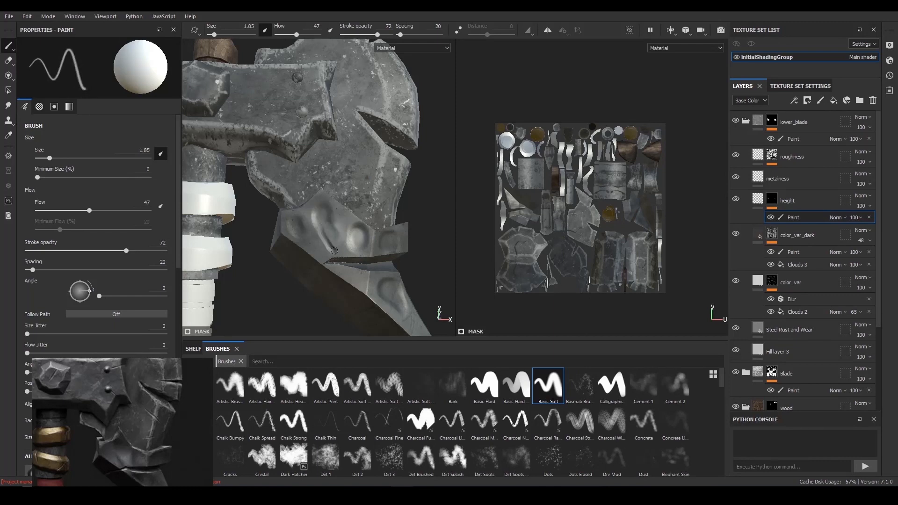
key(])
key(])
key(])
key(])
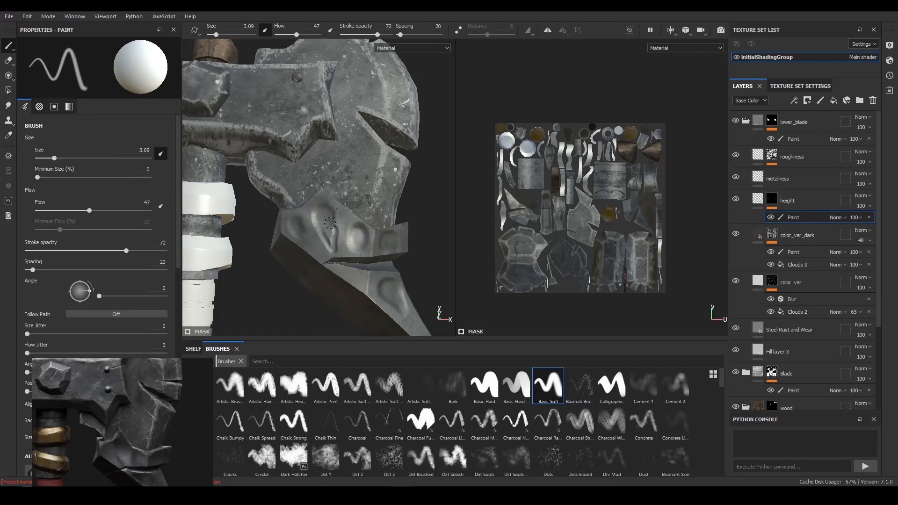
key([)
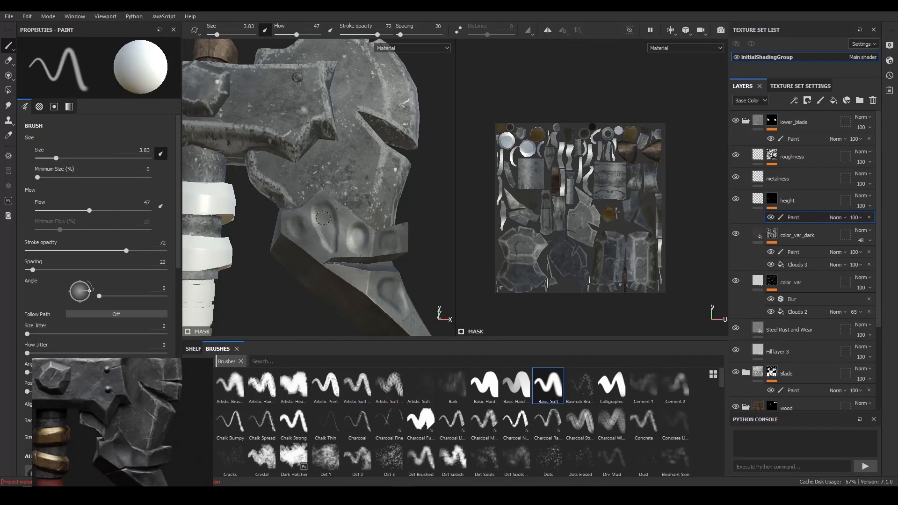
mouse_move(258, 191)
alt+mouse_down()
mouse_move(222, 198)
mouse_move(267, 193)
alt+mouse_up()
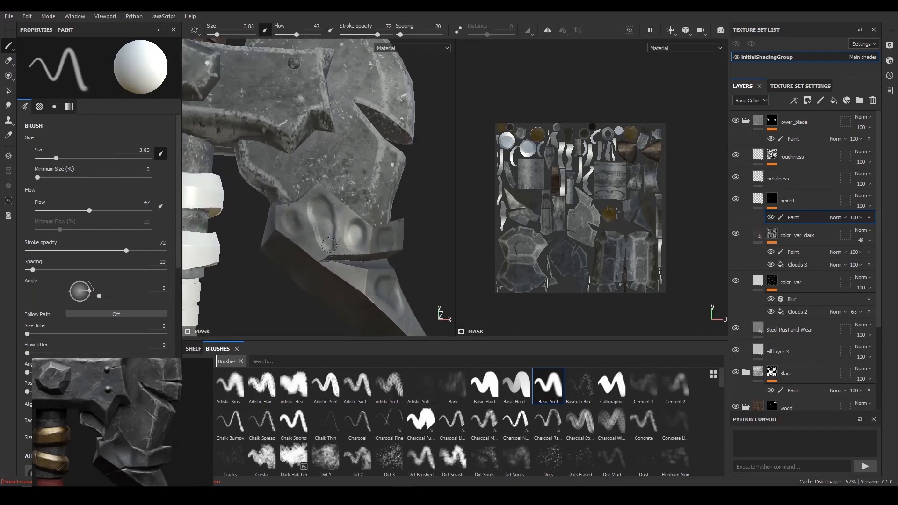
- Save the project
scroll(351, 205, down, 4)
scroll(402, 163, down, 3)
key(ctrl+s)
scroll(439, 152, down, 1)
- Add a Blur filter above the paint in the height layer's mask and increase its blur intensity
click(797, 100)
click(829, 167)
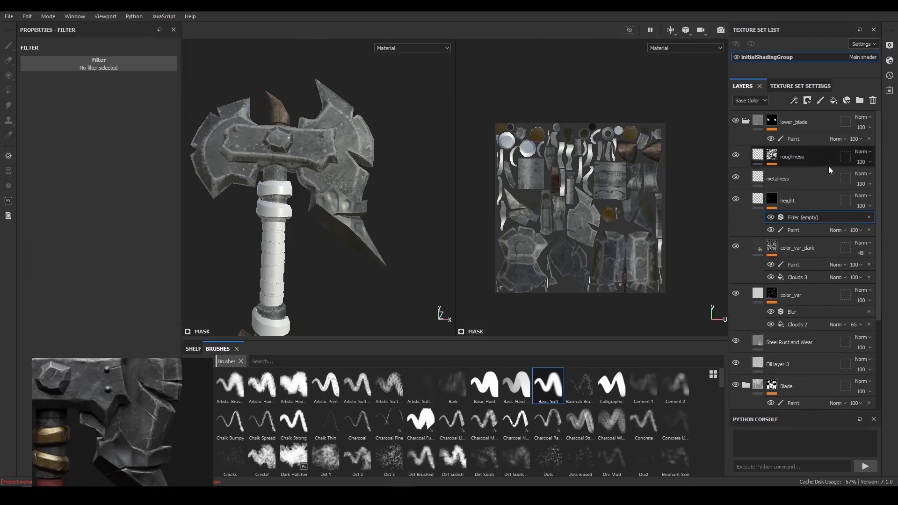
click(99, 64)
click(121, 96)
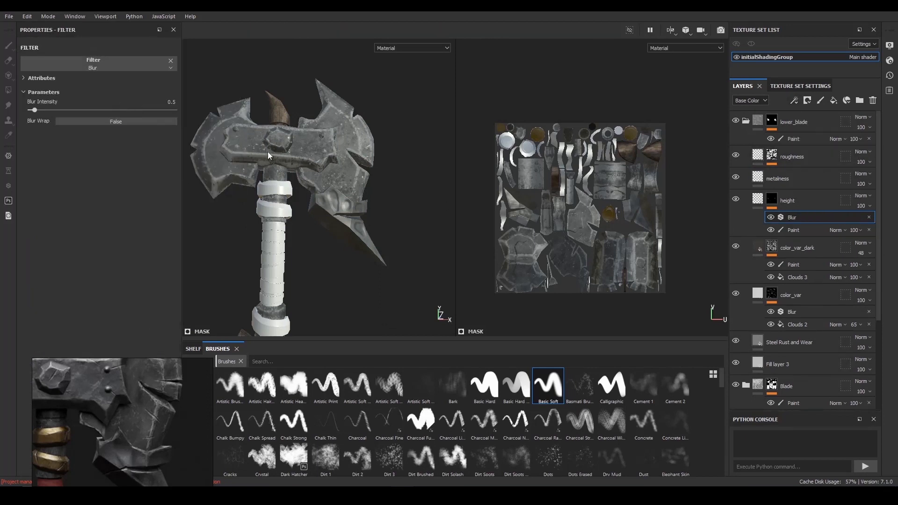
scroll(299, 187, up, 3)
mouse_move(49, 111)
mouse_down()
mouse_move(59, 113)
mouse_move(12, 115)
mouse_move(49, 113)
mouse_up()
alt+drag(332, 200, 353, 175)
- Add a paint effect above Blur in the color_var mask and brush black over the lower blade's light patches
click(795, 264)
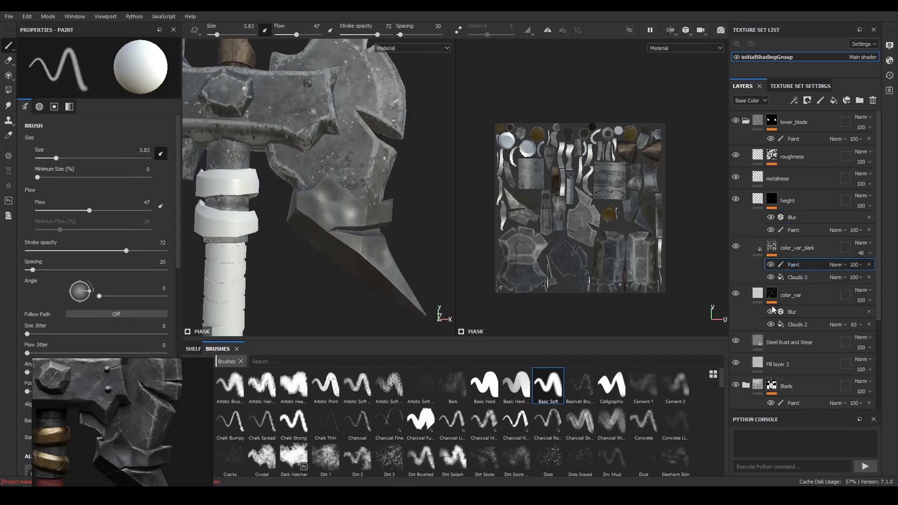
click(809, 312)
click(807, 322)
click(810, 310)
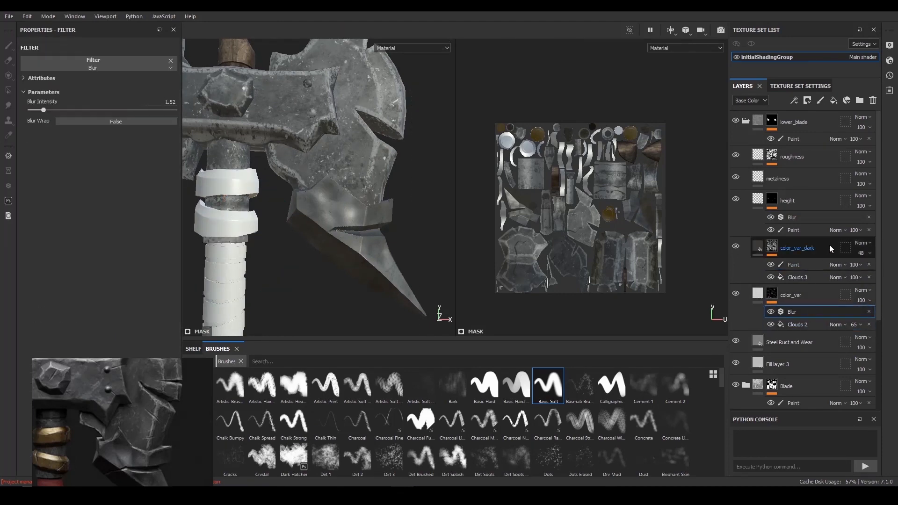
click(800, 102)
click(809, 124)
scroll(364, 219, up, 3)
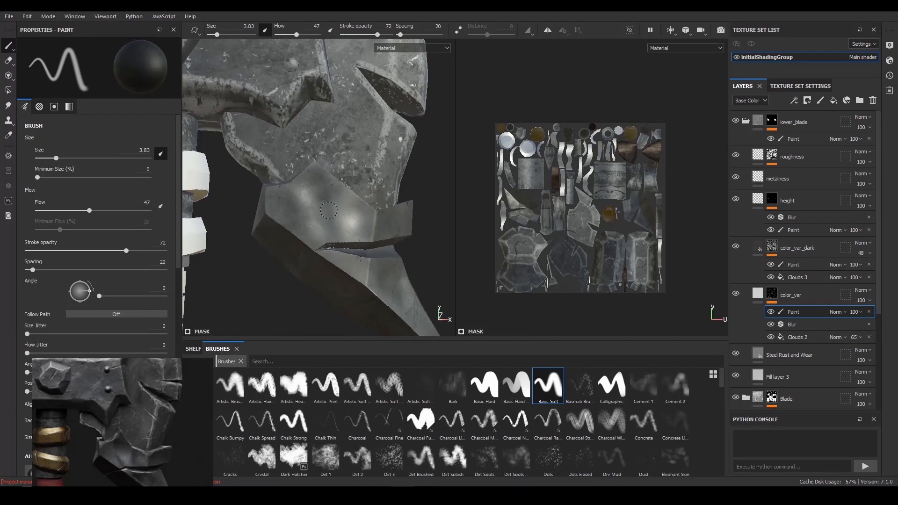
alt+right_drag(369, 231, 390, 190)
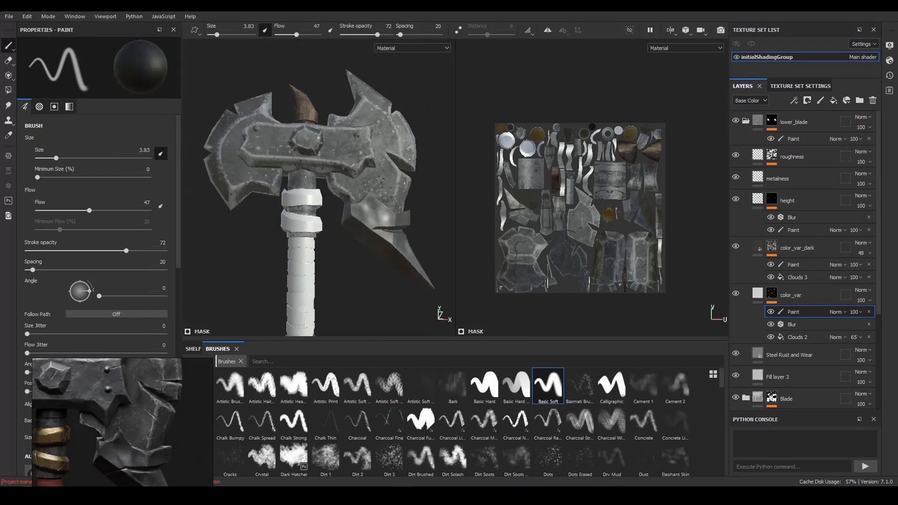
- Set the Blur filter's intensity in the height layer's mask to 1.4 and examine the lower blade's dents
click(793, 218)
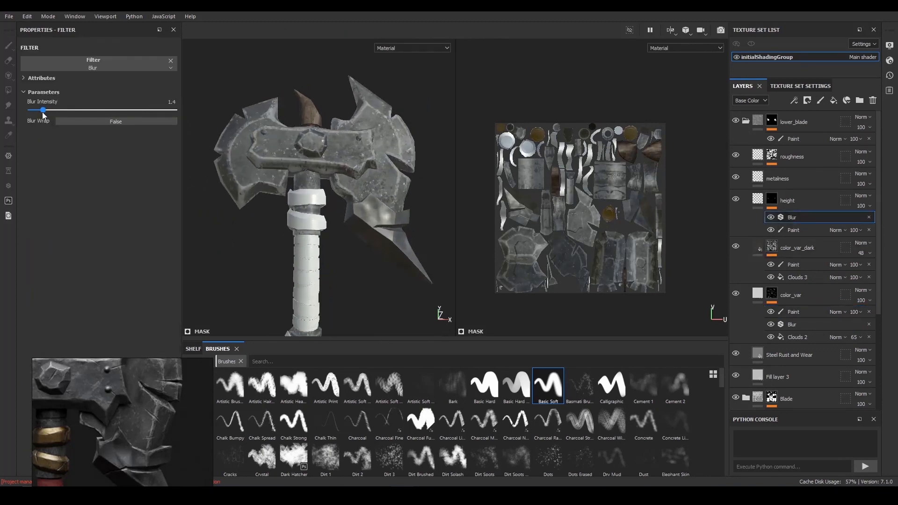
drag(45, 111, 42, 113)
alt+right_drag(379, 196, 348, 208)
alt+drag(348, 209, 306, 183)
alt+right_drag(306, 183, 341, 178)
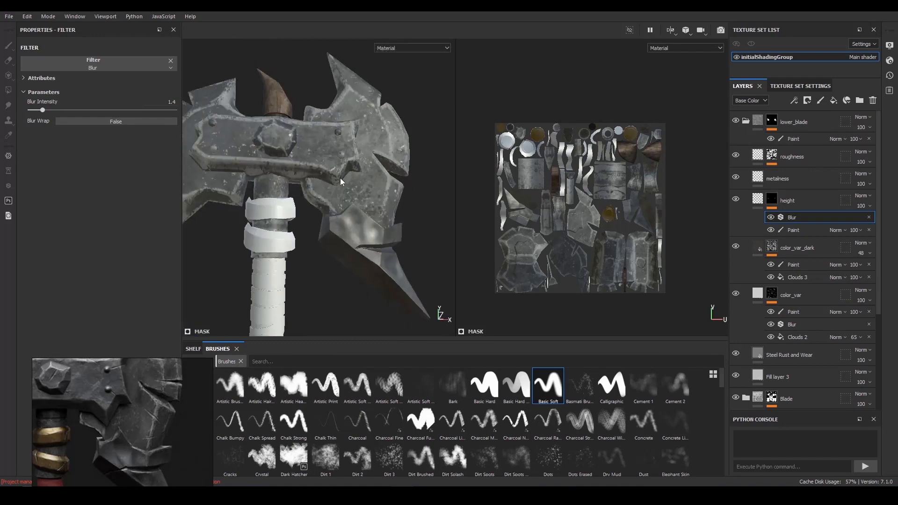
- Set the height mask's Blur intensity to 1.7 and save the project
click(171, 101)
text(15)
key(BackSpace)
key(BackSpace)
text(45)
key(Return)
drag(162, 102, 196, 104)
text(1.5)
text(.7)
key(Return)
mouse_move(323, 155)
alt+mouse_down()
mouse_move(365, 197)
mouse_move(335, 174)
mouse_move(334, 160)
alt+mouse_up()
middle_drag(356, 170, 363, 176)
alt+right_drag(414, 166, 375, 201)
key(ctrl+s)
- Cycle the viewports through the individual channels up to Normal + Height + Mesh to examine the lower blade's dents
key(c)
key(c)
key(c)
key(c)
key(c)
key(c)
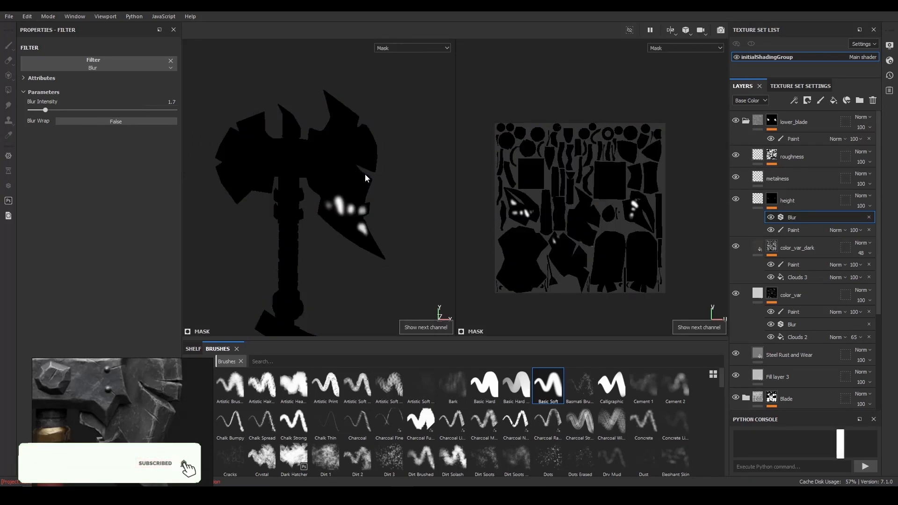
key(c)
alt+right_drag(366, 175, 385, 216)
key(c)
key(c)
key(c)
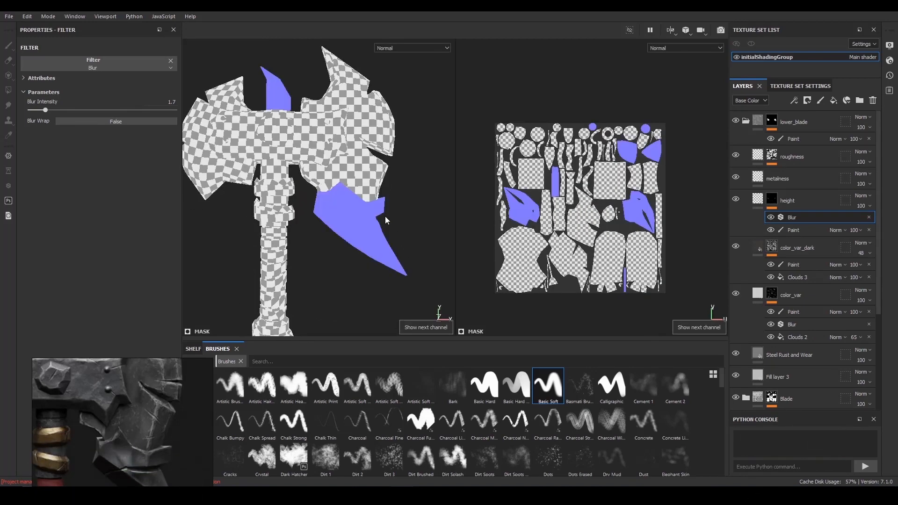
key(f)
- Display the Height channel on its own and switch back to the combined Normal + Height + Mesh view
click(421, 48)
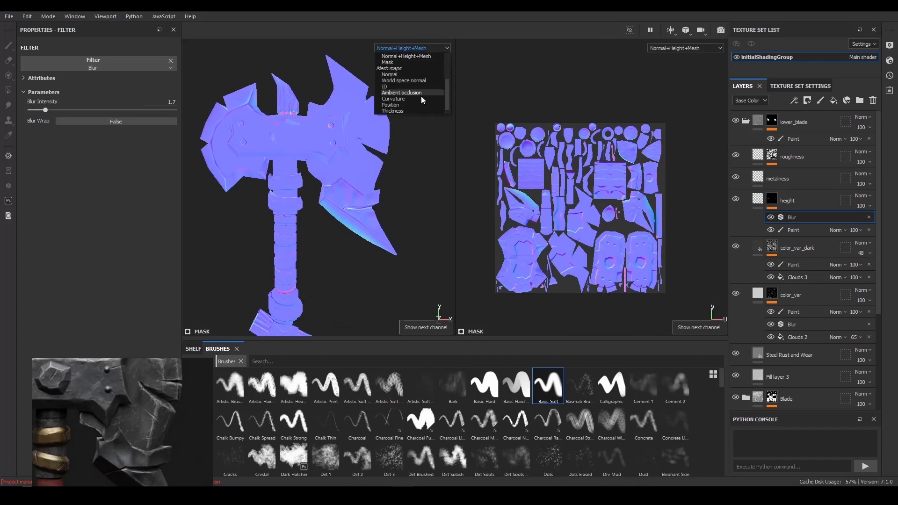
click(415, 80)
alt+right_drag(408, 120, 377, 128)
click(400, 51)
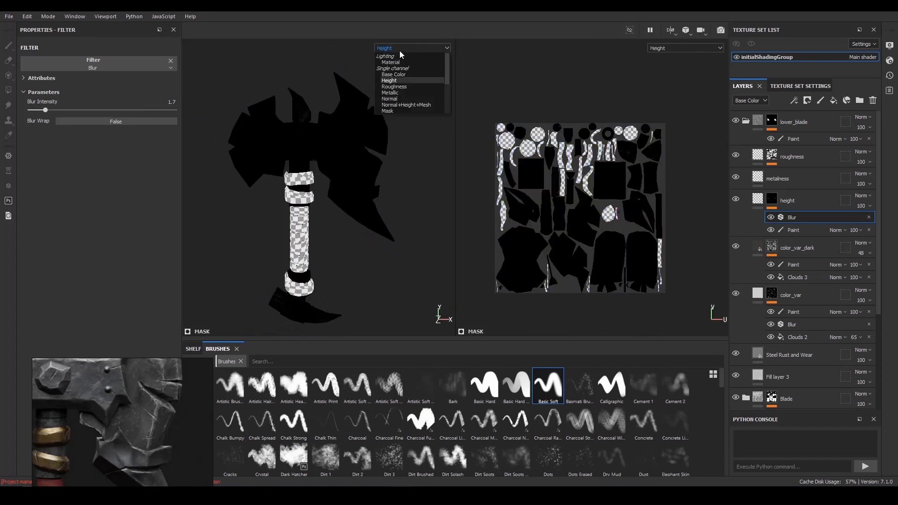
click(410, 105)
- Return to the Material view and reduce the height layer's opacity in the Height channel to about 8
click(798, 230)
click(796, 205)
alt+right_drag(398, 140, 397, 177)
key(m)
alt+drag(397, 177, 385, 167)
click(750, 102)
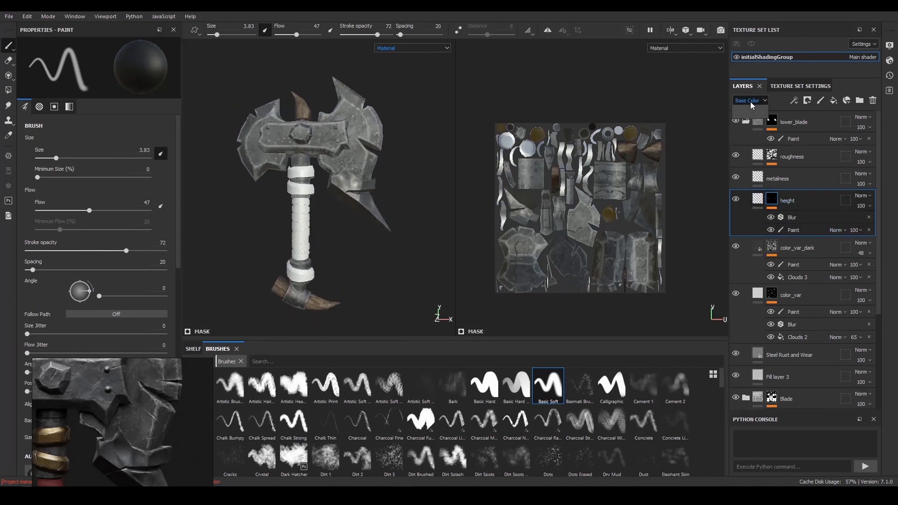
click(753, 114)
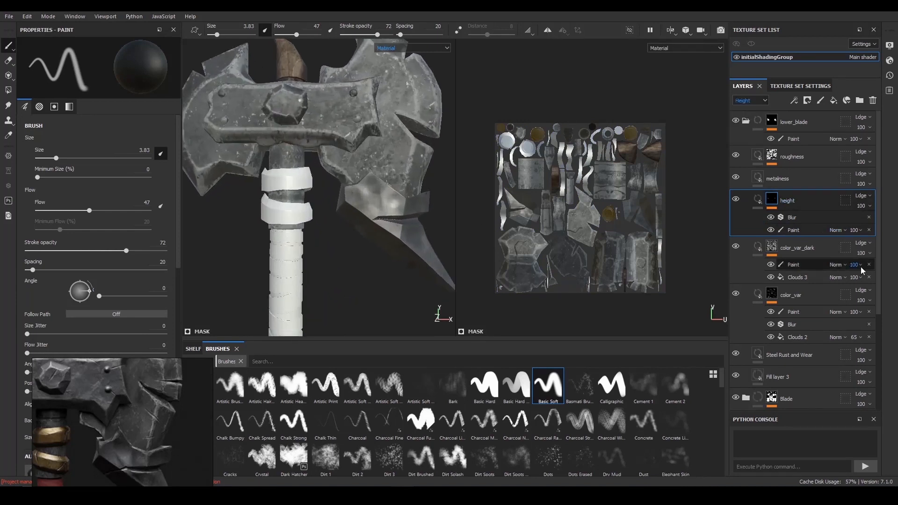
click(868, 206)
drag(894, 223, 856, 223)
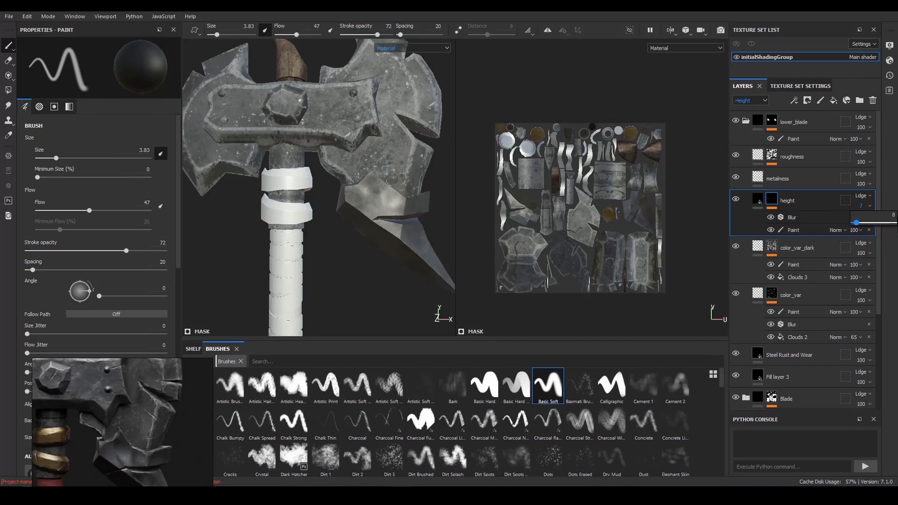
alt+drag(239, 107, 253, 120)
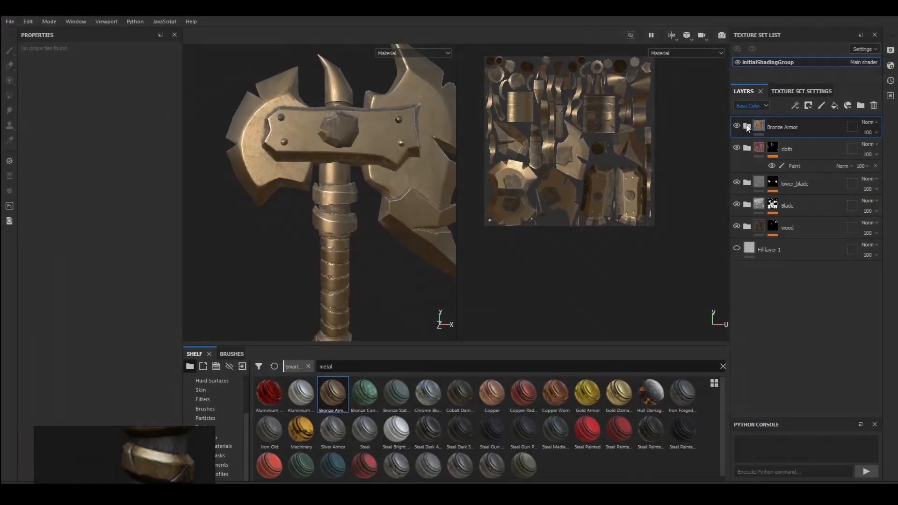
- Add a black mask with a paint effect to the Bronze Armor folder
alt+drag(327, 140, 343, 139)
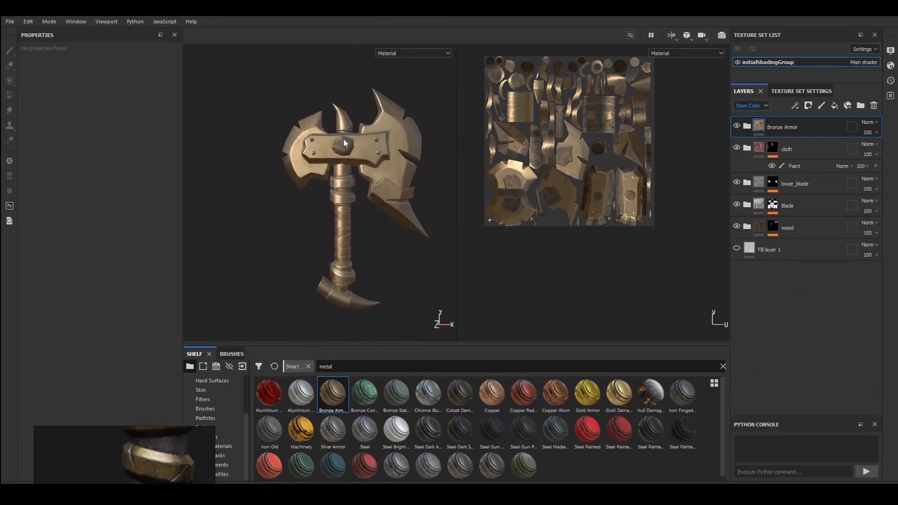
click(808, 105)
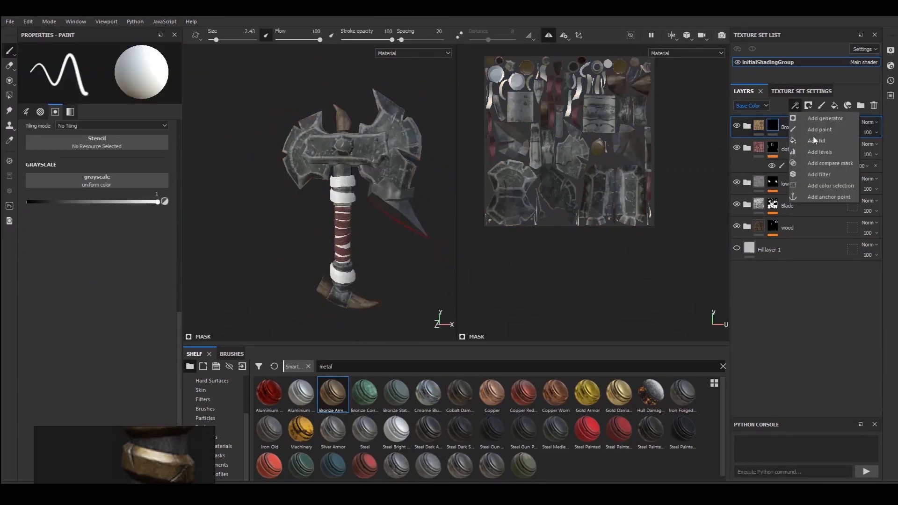
click(827, 130)
- Reveal Bronze Armor on the white bands at the handle's upper and lower ends using white Polygon Fill in its mask
key(4)
alt+right_drag(321, 126, 317, 208)
alt+drag(318, 208, 335, 265)
click(324, 227)
alt+right_drag(335, 265, 363, 220)
alt+middle_drag(362, 220, 366, 89)
alt+right_drag(304, 234, 310, 251)
click(309, 243)
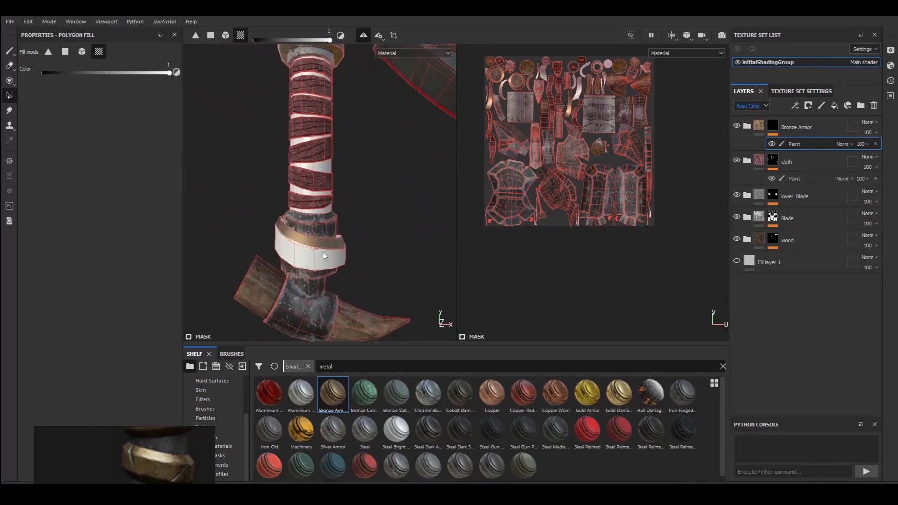
click(325, 251)
alt+drag(326, 252, 391, 300)
alt+right_drag(391, 300, 396, 327)
alt+right_drag(281, 234, 245, 162)
mouse_move(244, 163)
alt+mouse_down()
mouse_move(277, 168)
mouse_move(262, 164)
alt+mouse_up()
key(1)
alt+right_drag(262, 164, 229, 117)
alt+middle_drag(281, 140, 285, 168)
alt+drag(350, 195, 337, 195)
alt+right_drag(336, 195, 381, 255)
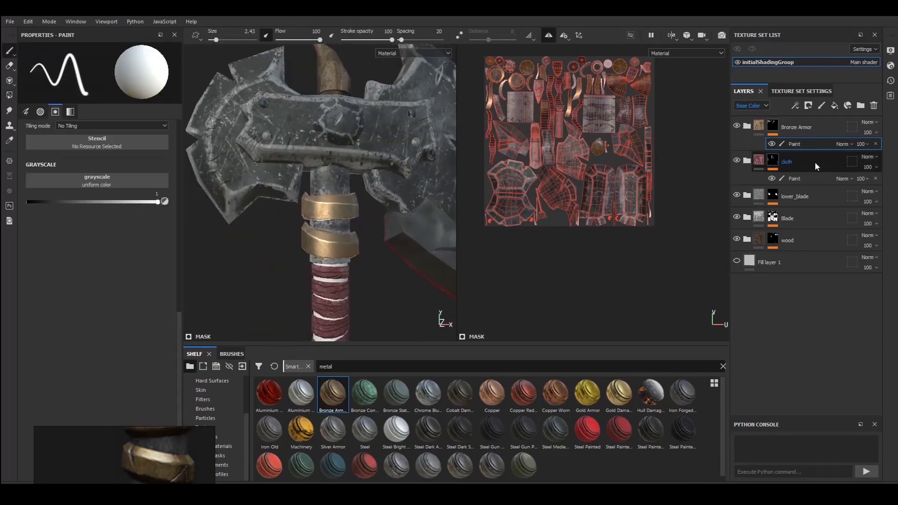
- Expand the Bronze Armor folder and add a new fill layer above its Sharpen layer
click(747, 127)
click(798, 163)
click(833, 106)
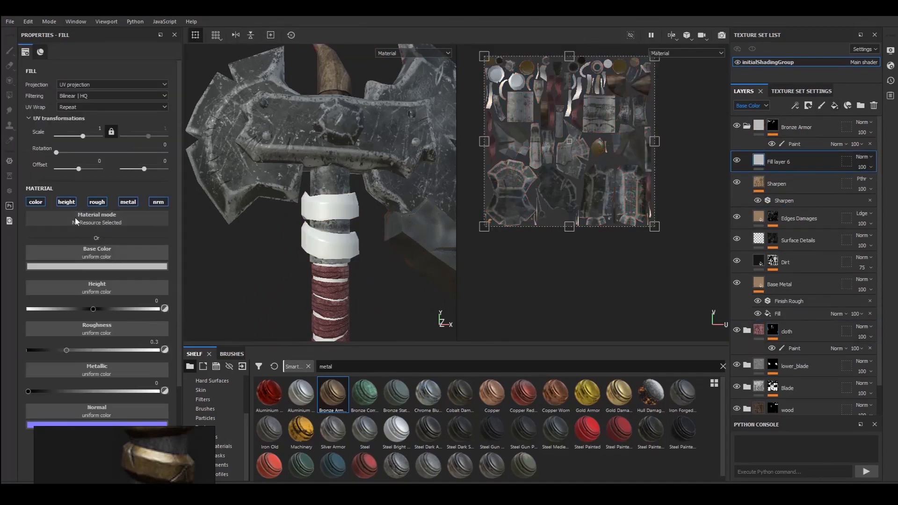